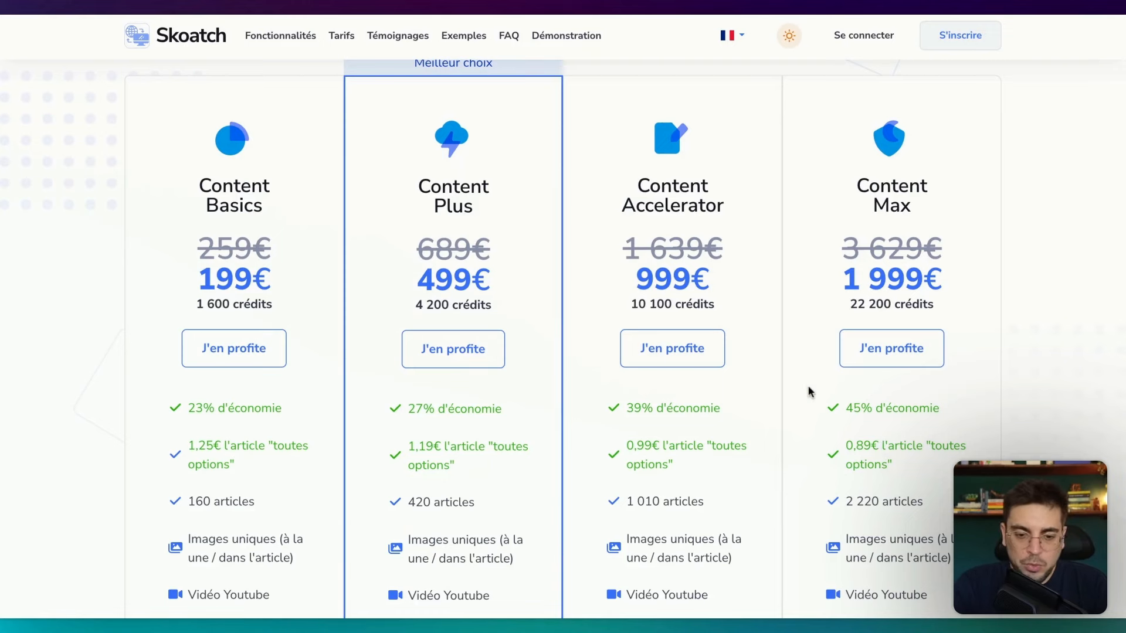
Review the prices and included features of the four Content credit packs on the Skoatch pricing page.
scroll(809, 392, "down", 2)
scroll(628, 350, "down", 2)
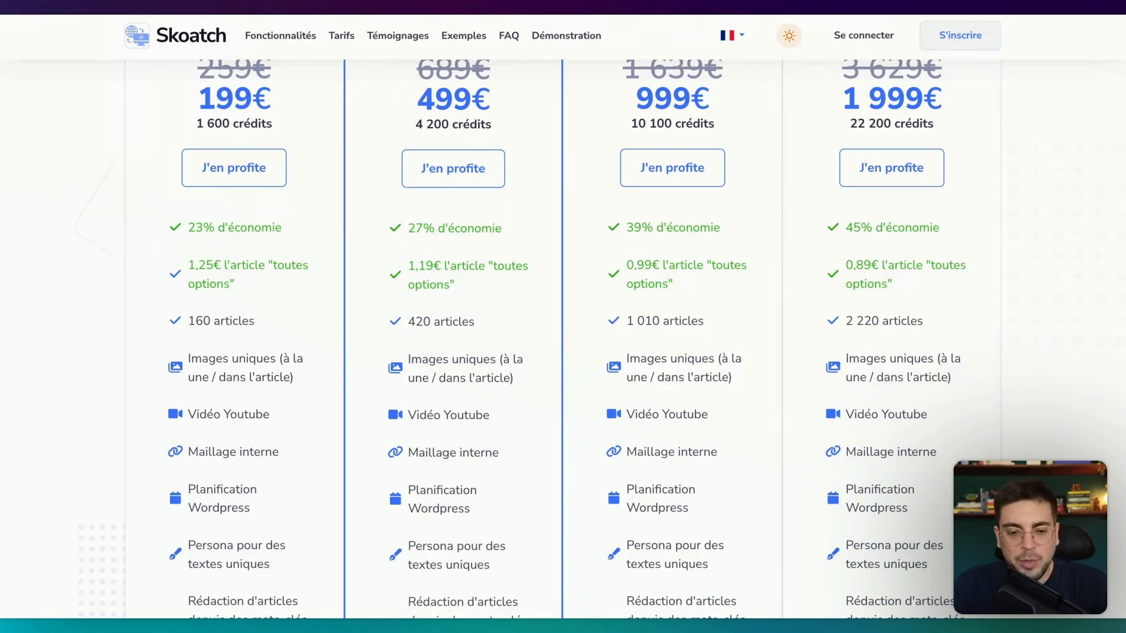
scroll(404, 416, "down", 1)
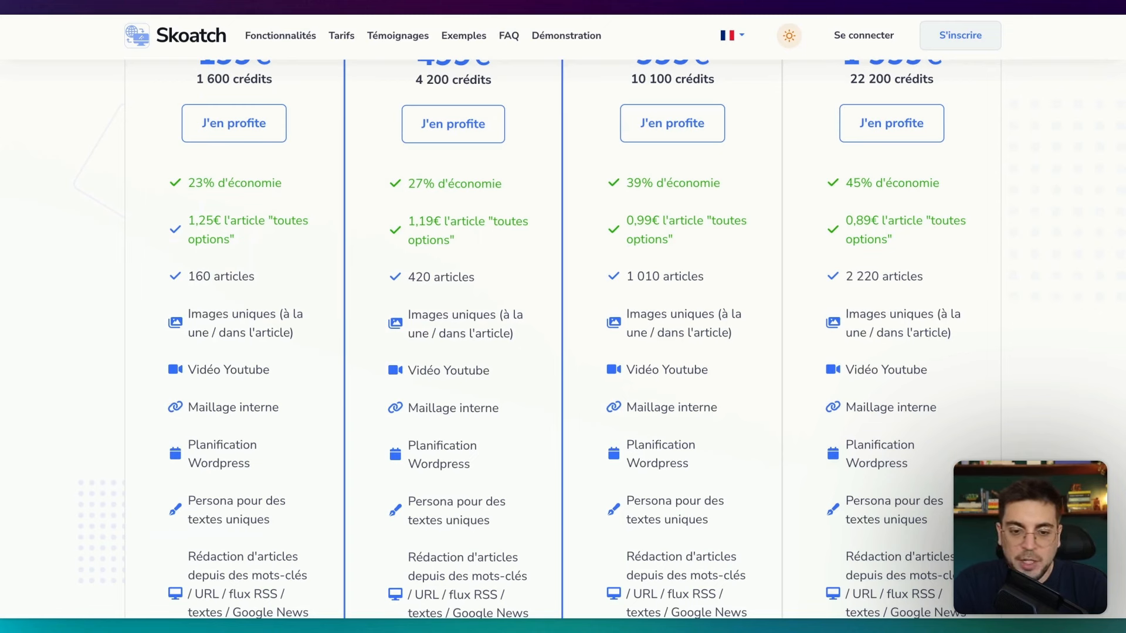
scroll(563, 339, "down", 1)
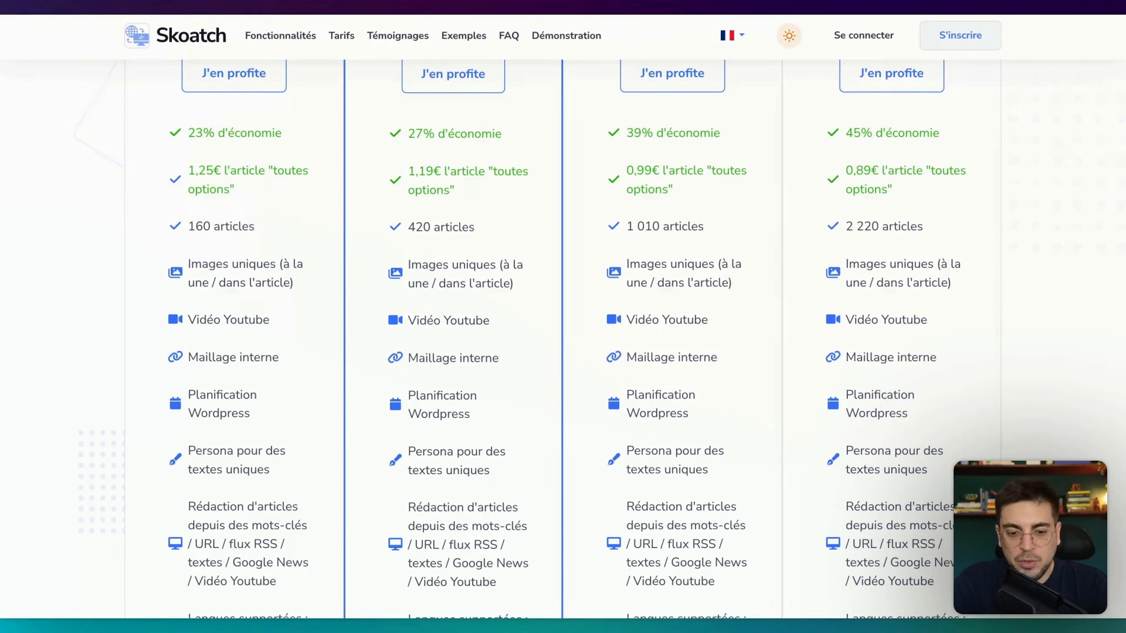
scroll(434, 372, "down", 2)
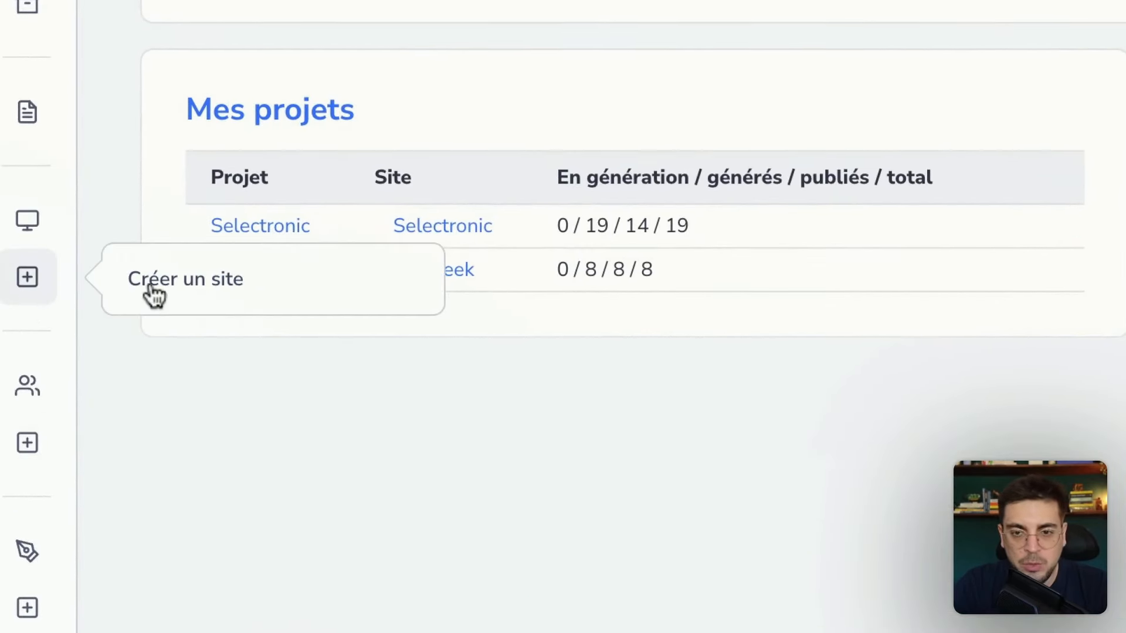
left_click(153, 293)
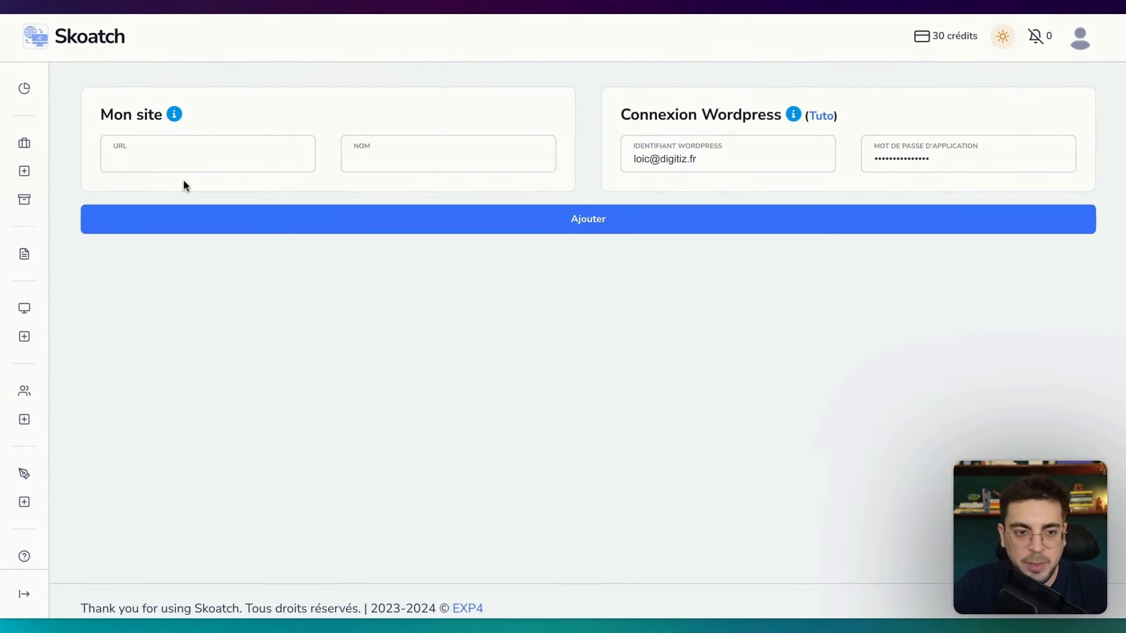
left_click(168, 164)
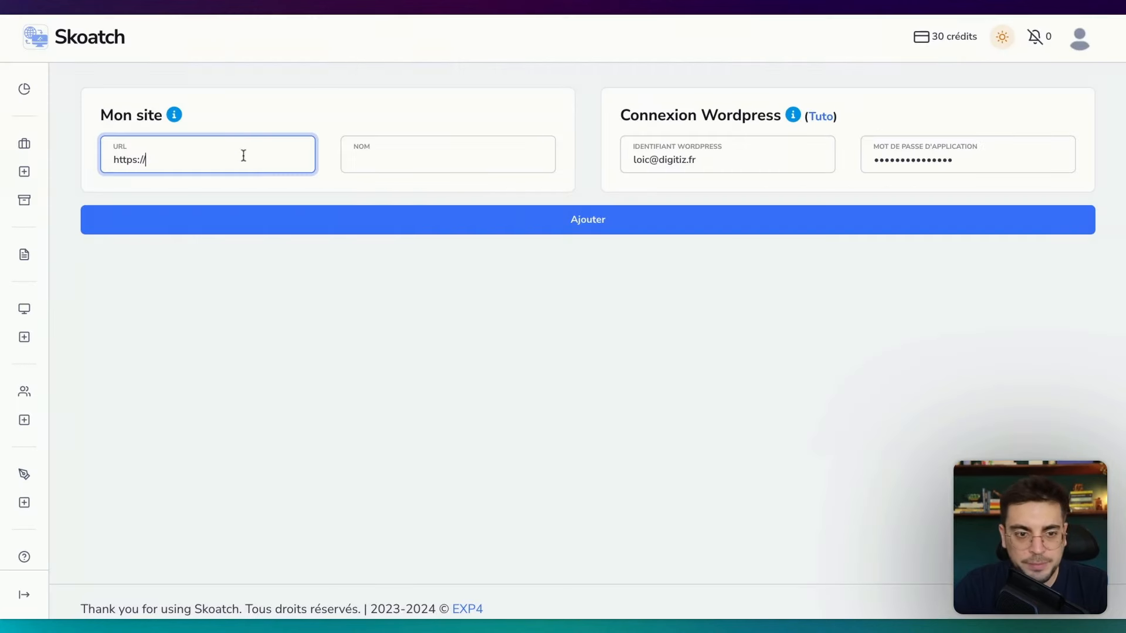
type("https://voila-le-travail.fr/")
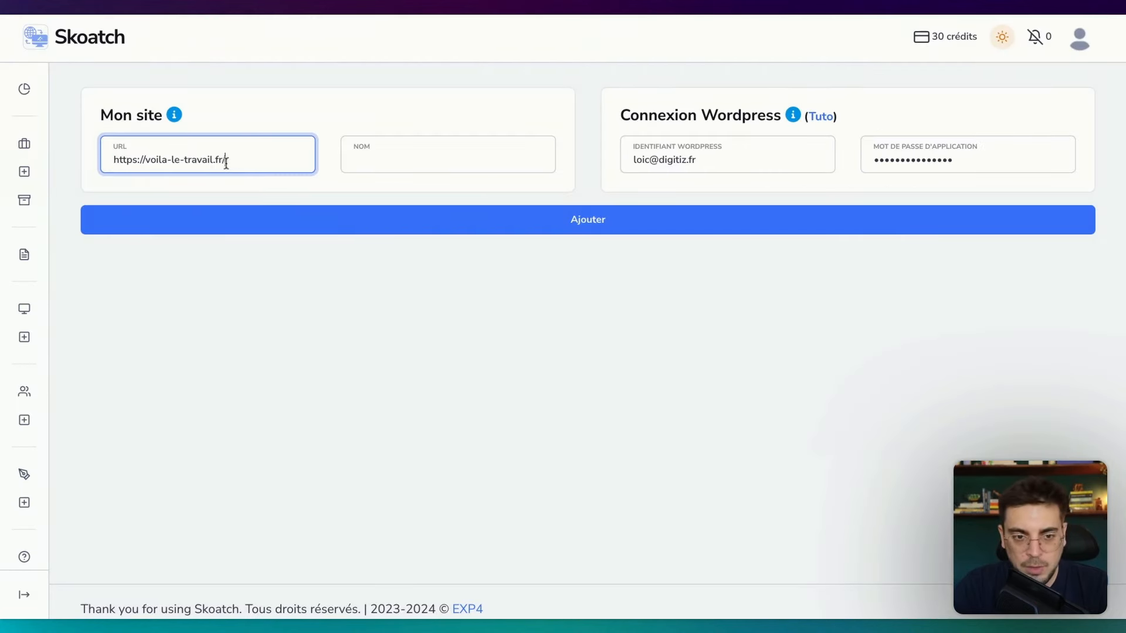
key("Tab")
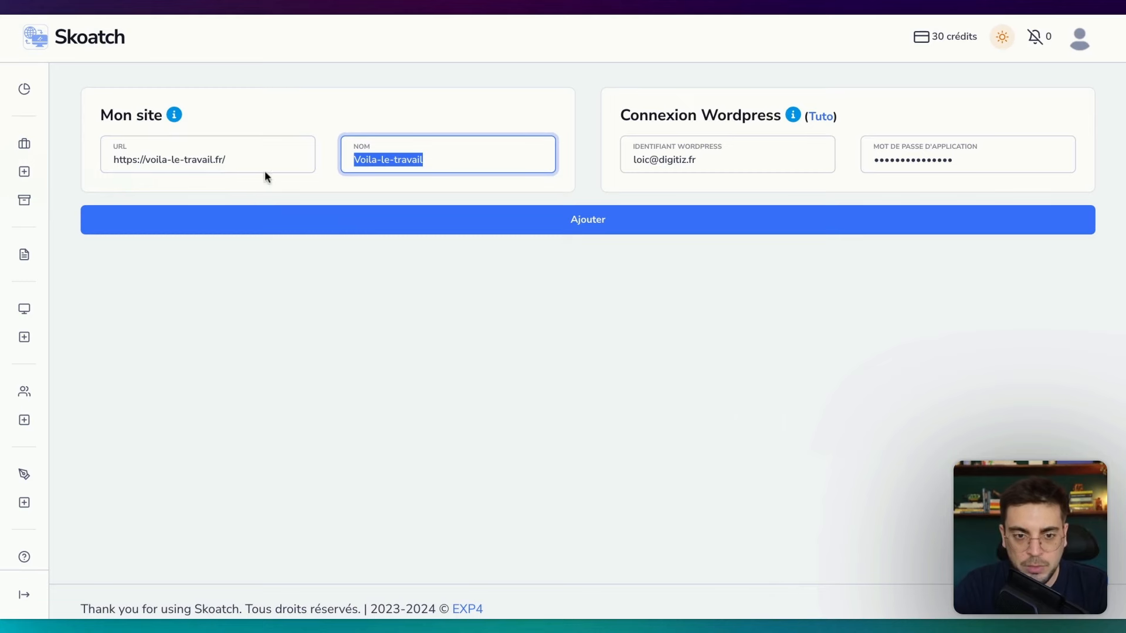
key("Return")
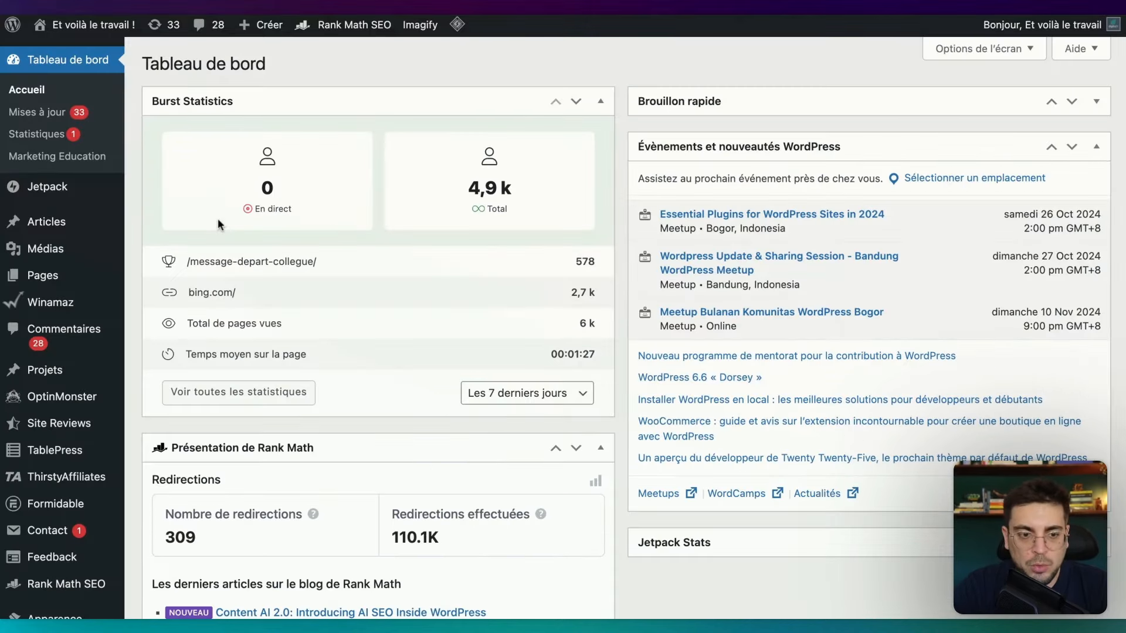
Switch to the site's WordPress dashboard and open the account profile at its application passwords section.
scroll(88, 235, "down", 5)
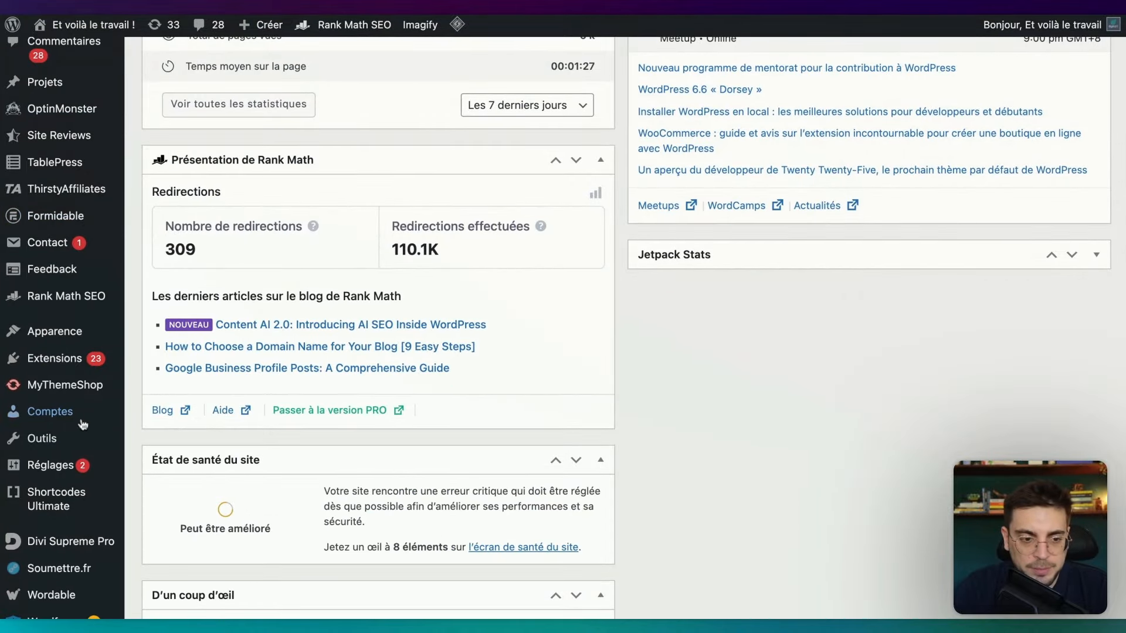
mouse_move(79, 415)
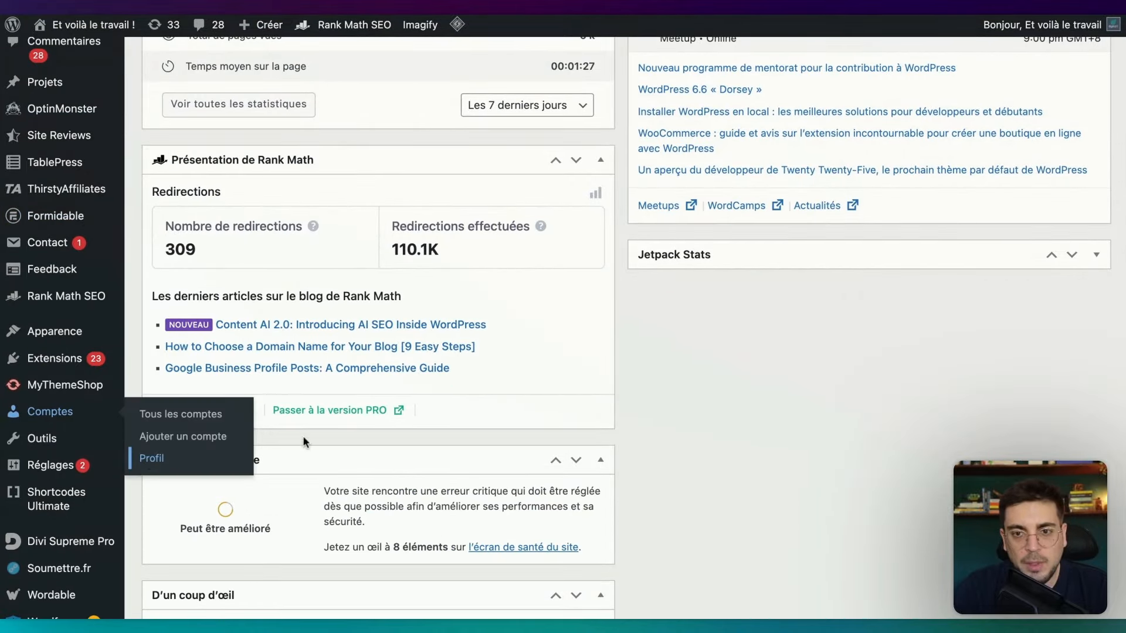
scroll(528, 304, "down", 15)
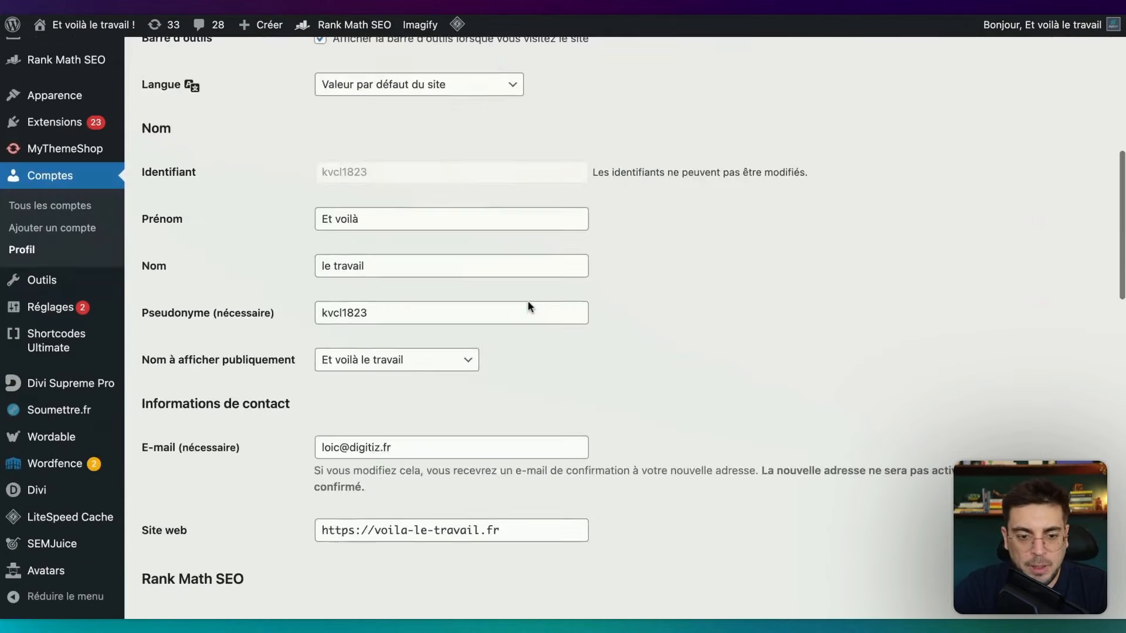
scroll(528, 306, "down", 10)
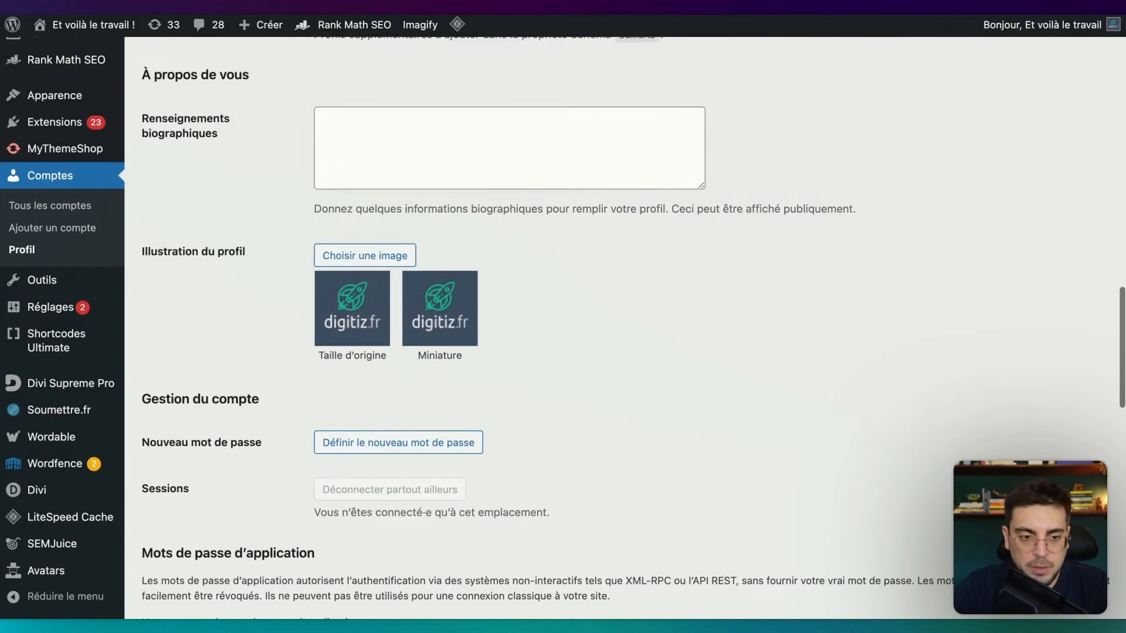
scroll(527, 306, "down", 3)
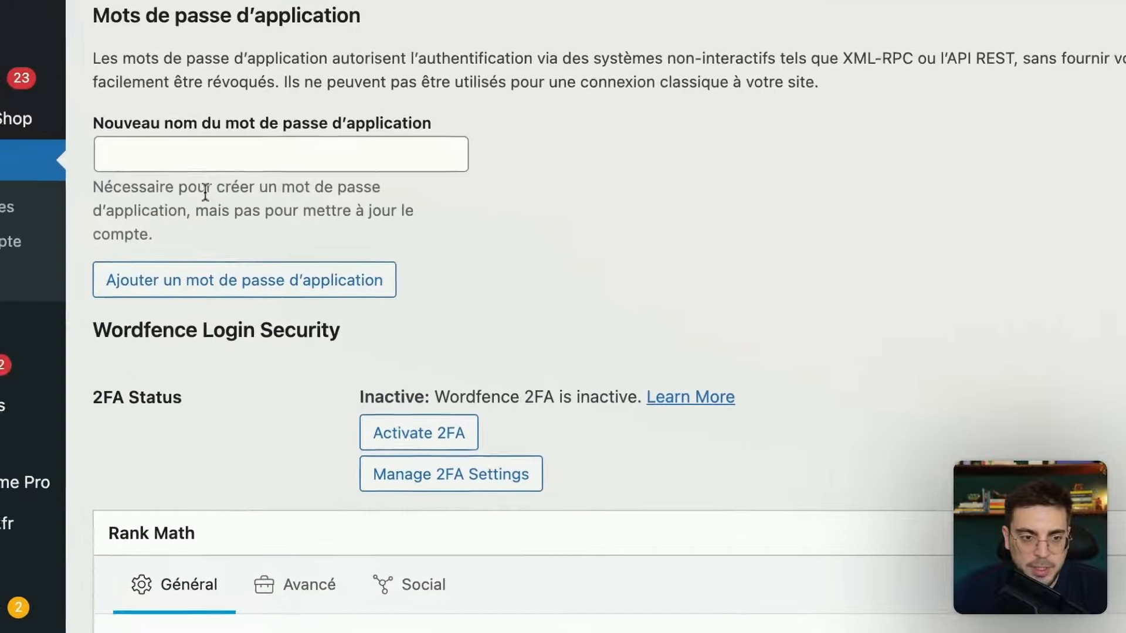
Add a WordPress application password named "Skoatch".
left_click(208, 174)
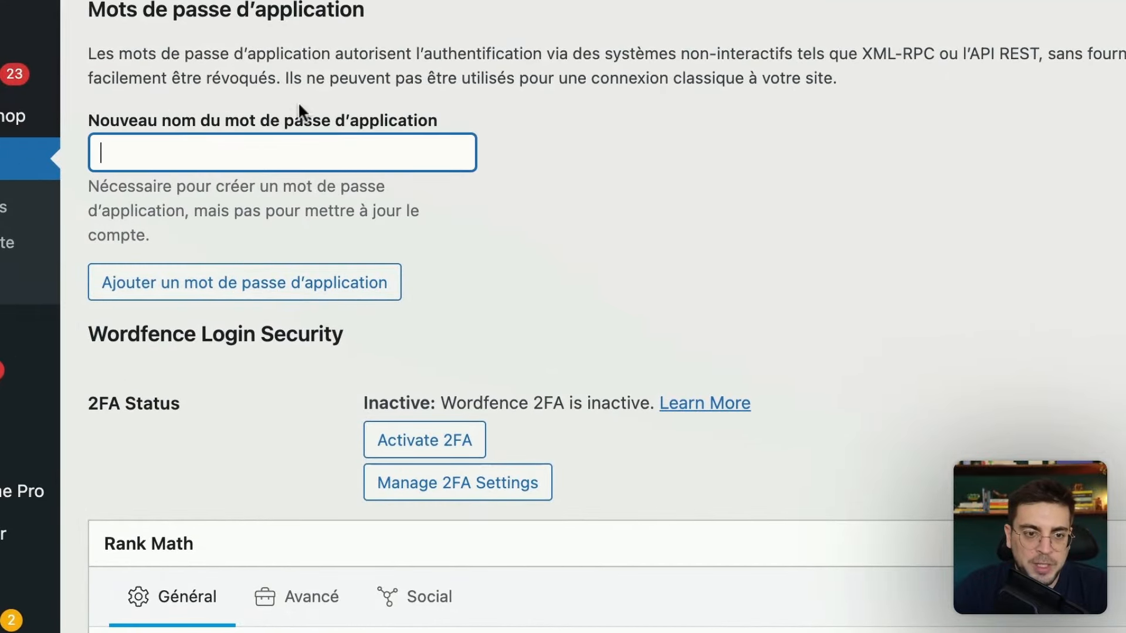
type("Skotach")
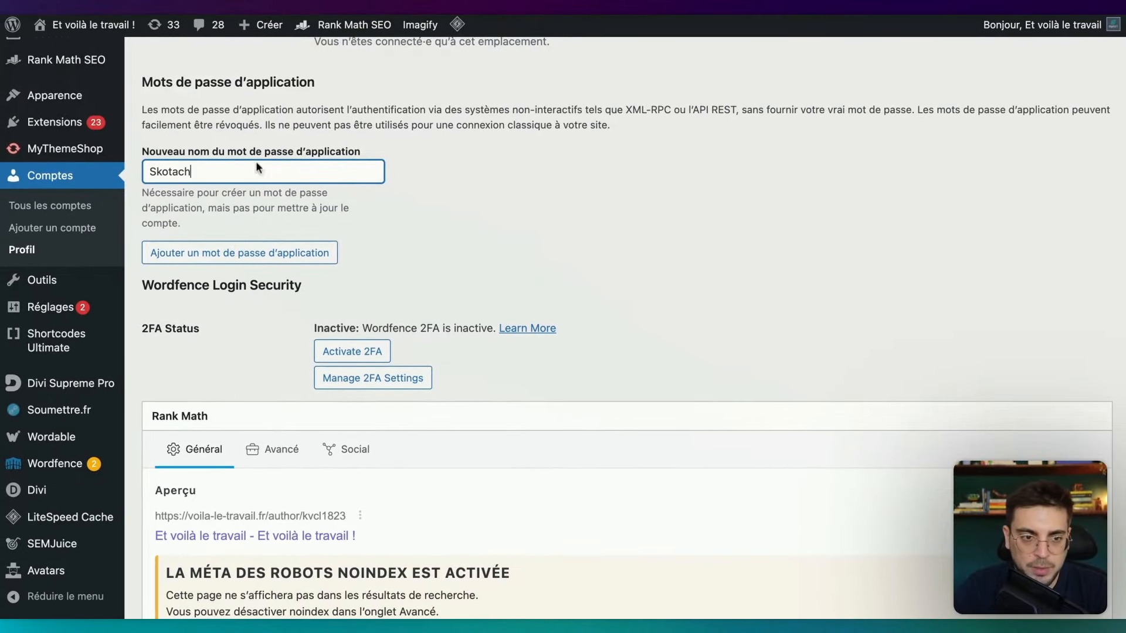
key("BackSpace")
key("BackSpace")
key("BackSpace")
key("BackSpace")
type("atch")
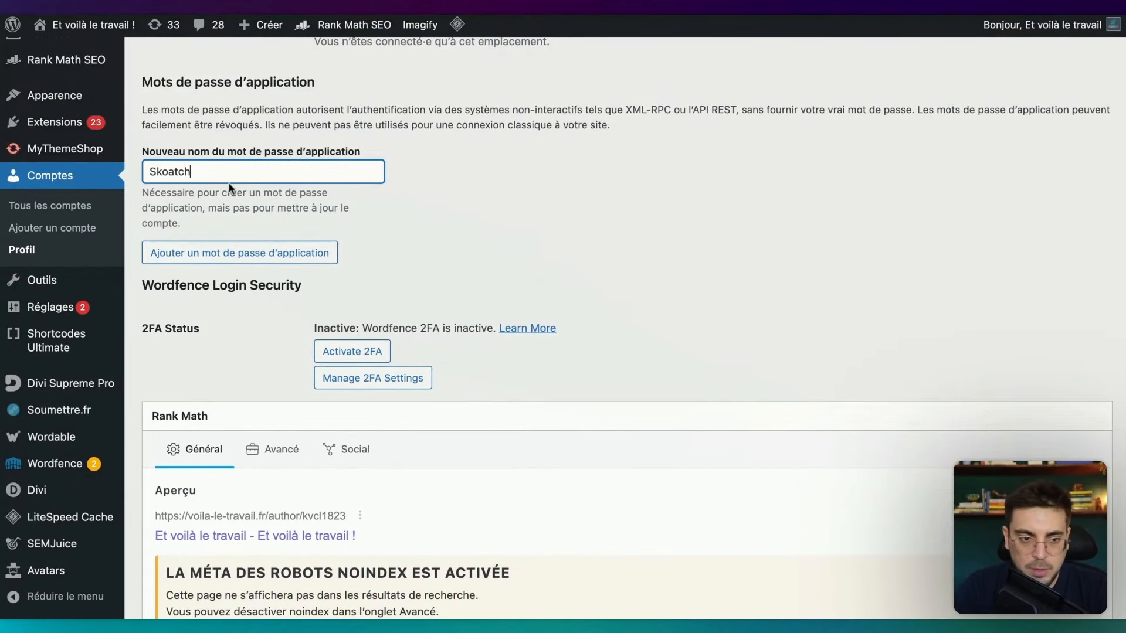
left_click(250, 253)
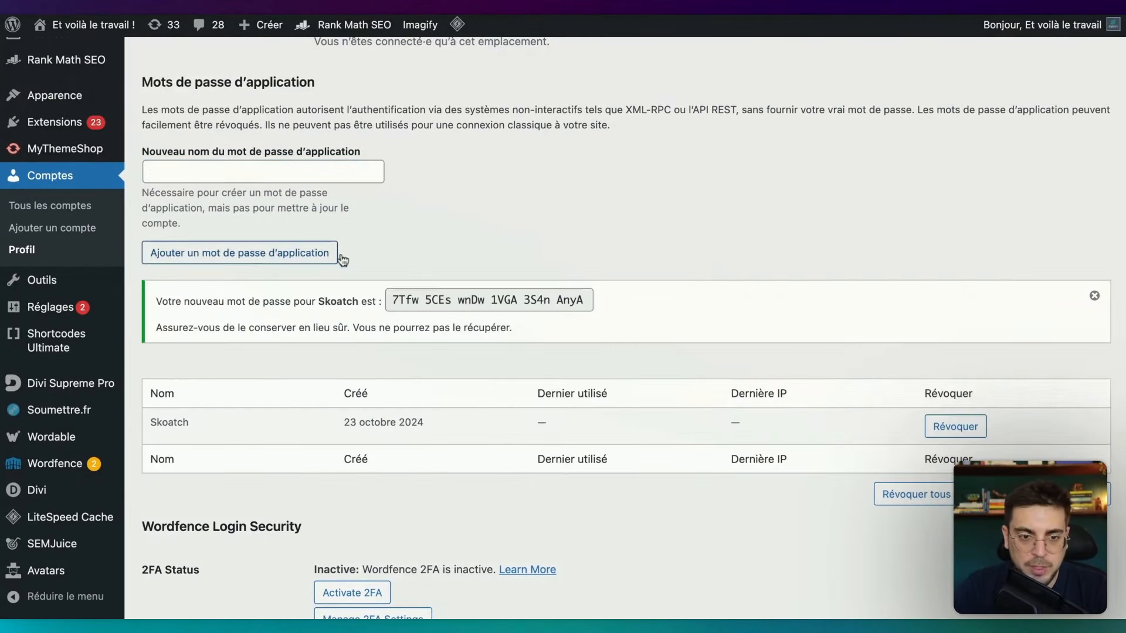
Copy the generated application password into the Voila le travail site's WordPress connection in Skoatch and update the site.
triple_click(418, 299)
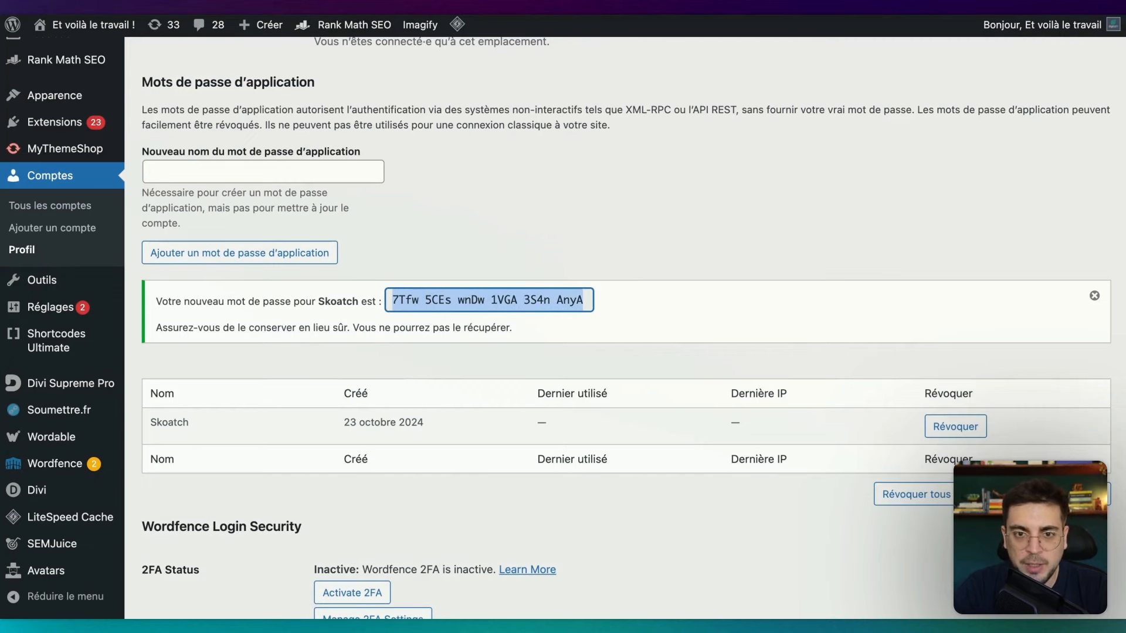
key("ctrl+Tab")
double_click(879, 235)
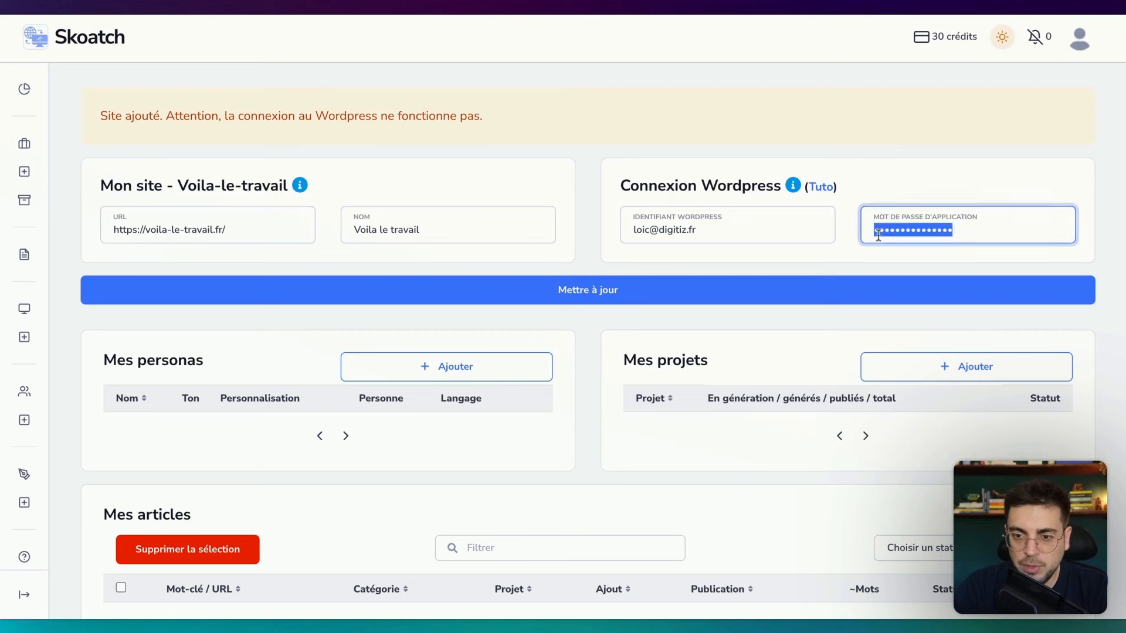
key("ctrl+v")
left_click(756, 289)
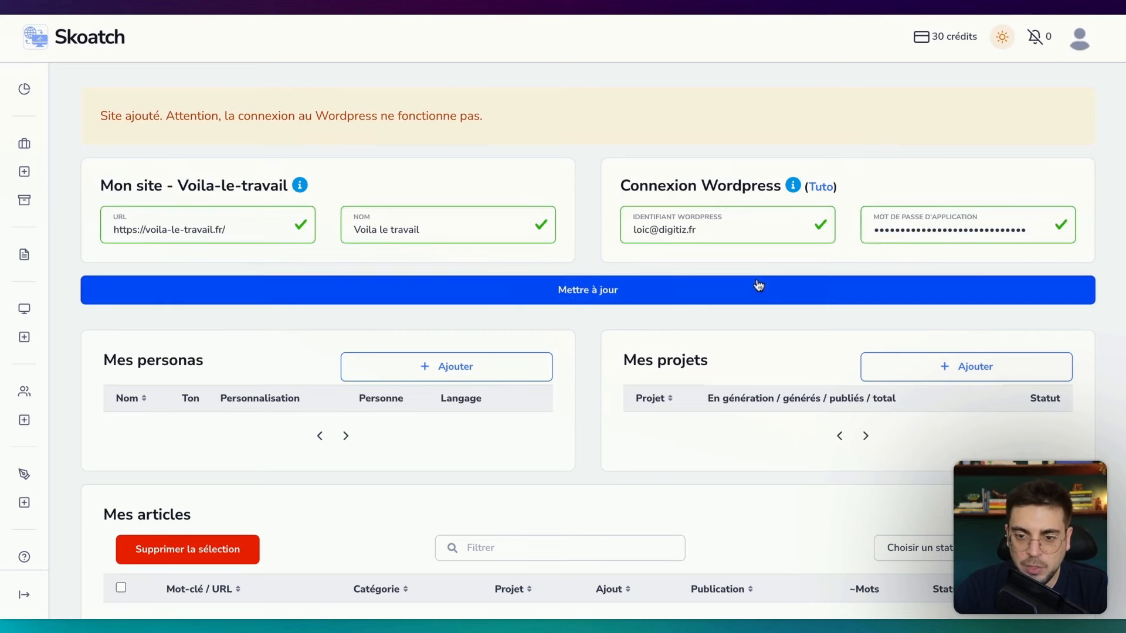
Start a new persona named "Journaliste" for the site Voila le travail.
left_click(456, 366)
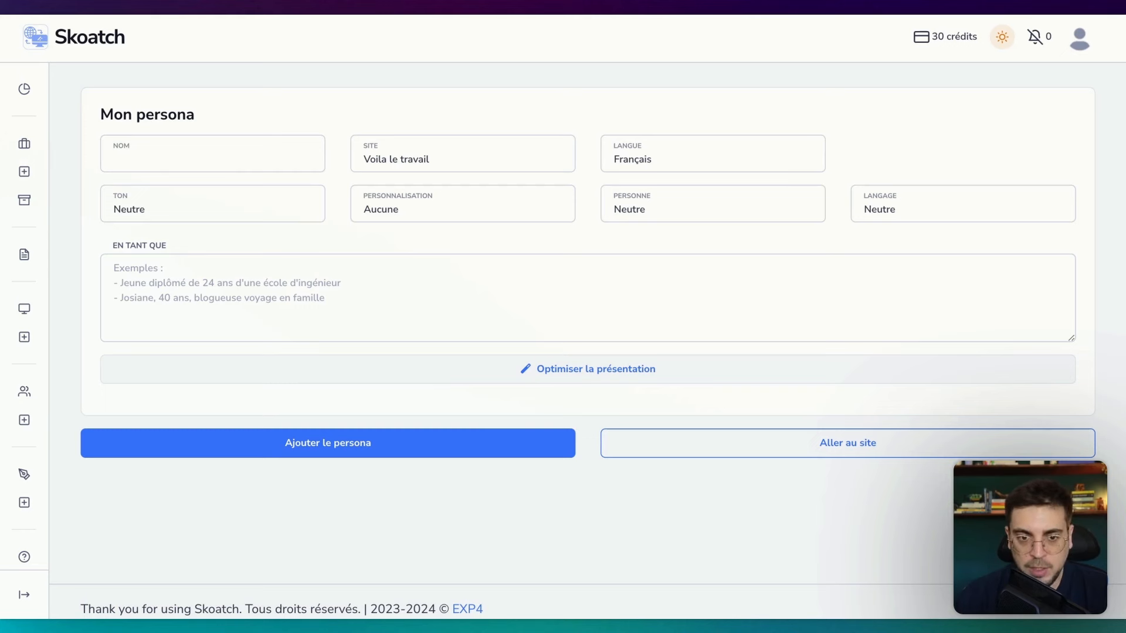
left_click(213, 155)
type("Journaliste")
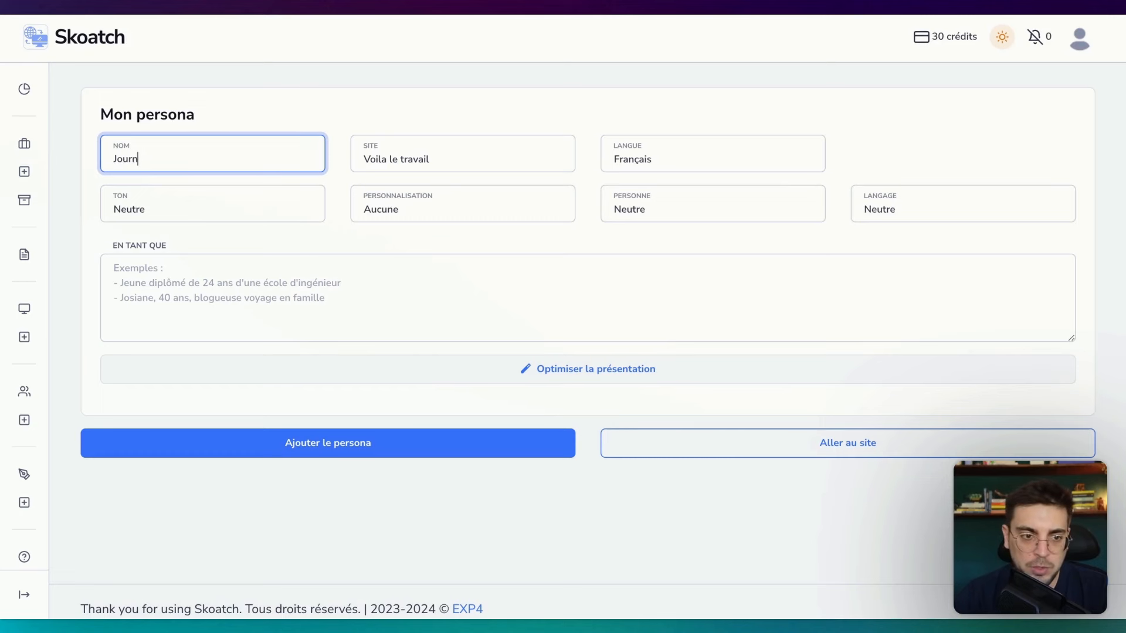
left_click(453, 154)
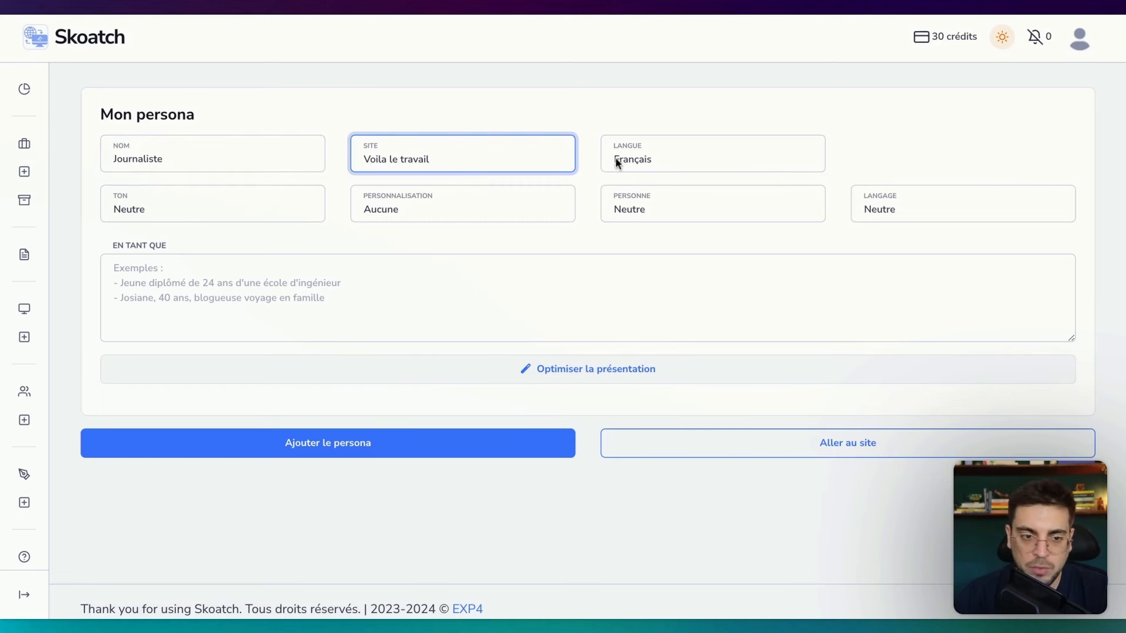
Set the persona's tone to Journalistique, personalisation to Données factuelles, person to Nous and language to Vouvoiement, and add the persona.
left_click(160, 212)
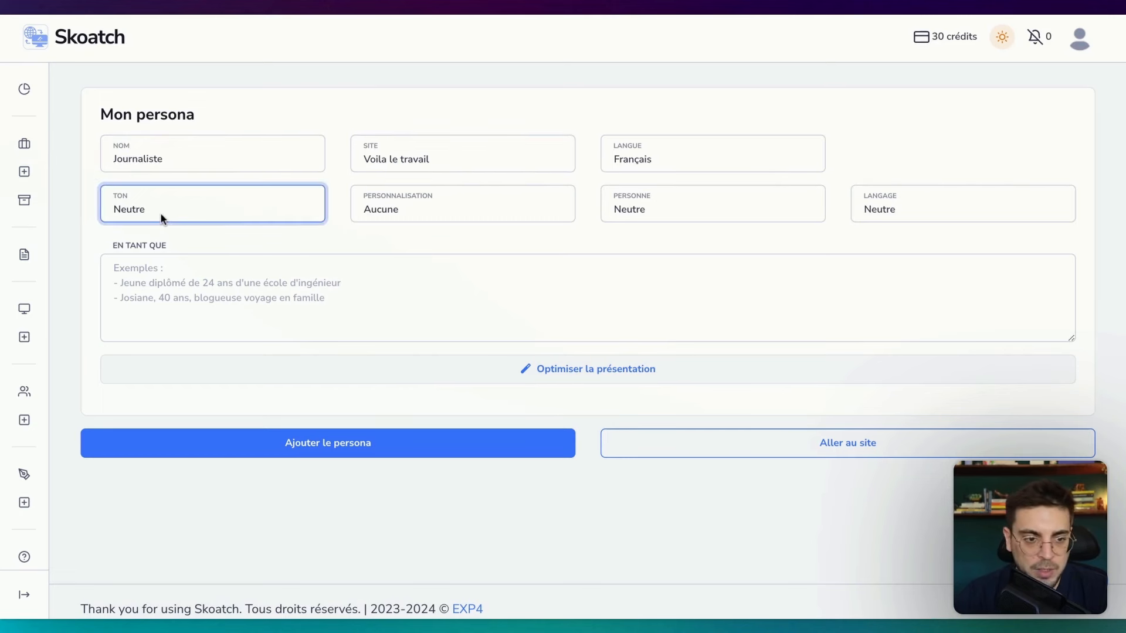
key("j")
left_click(457, 209)
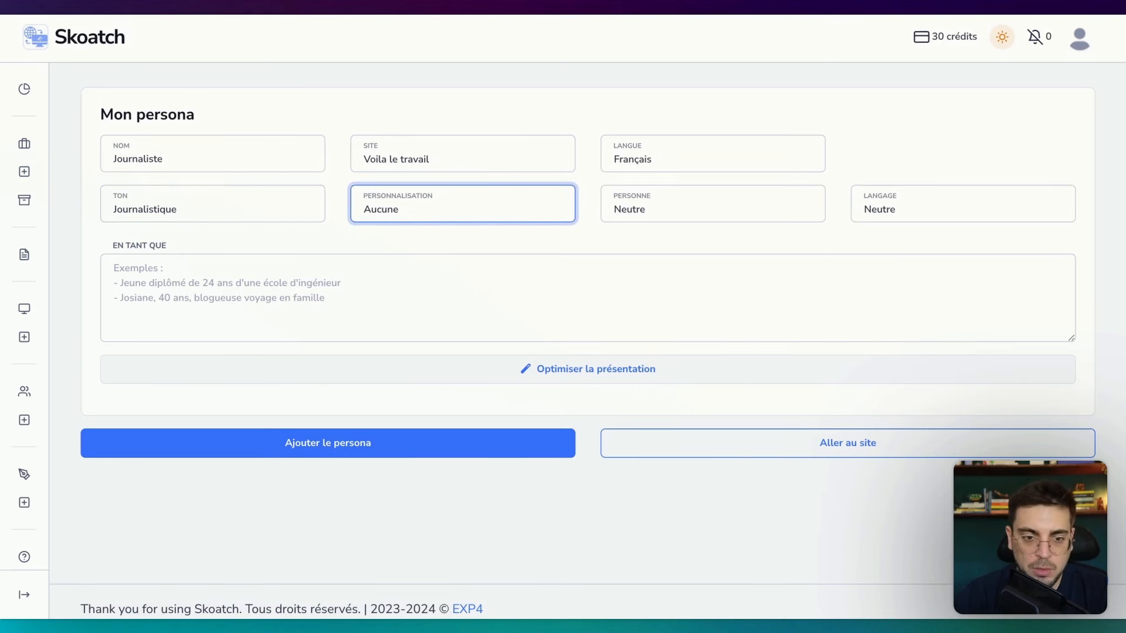
key("d")
left_click(666, 202)
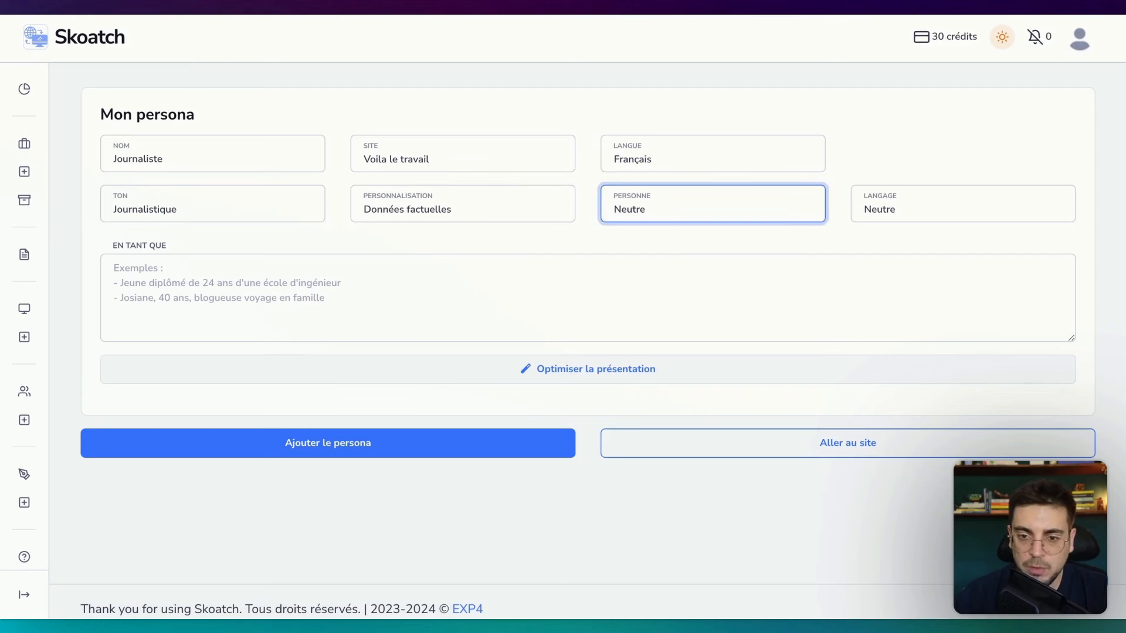
key("n")
left_click(909, 206)
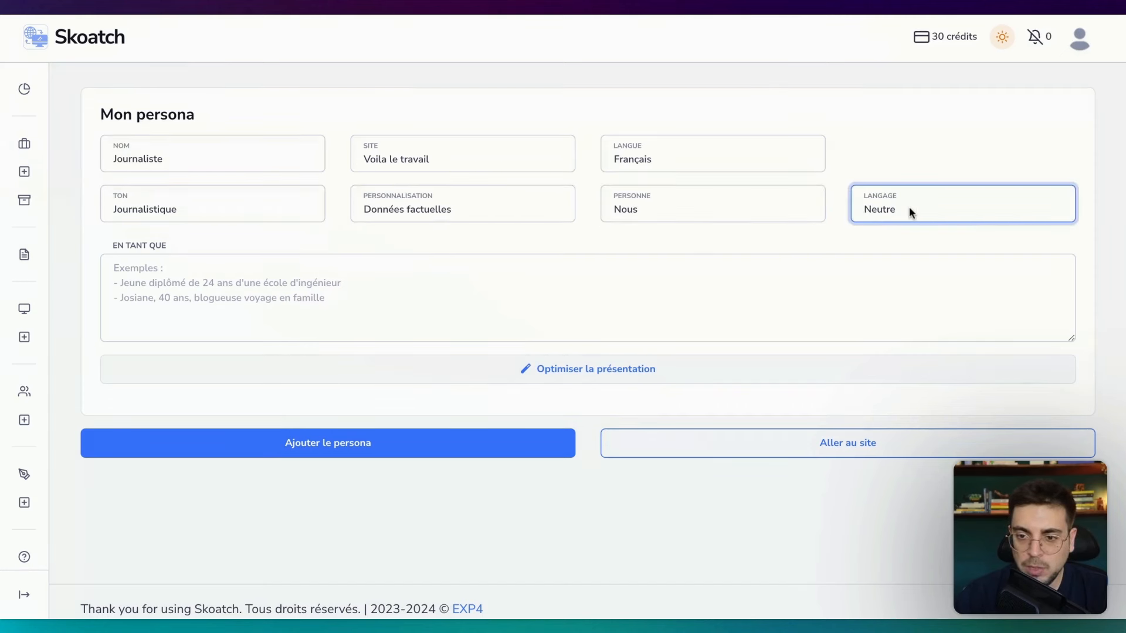
key("v")
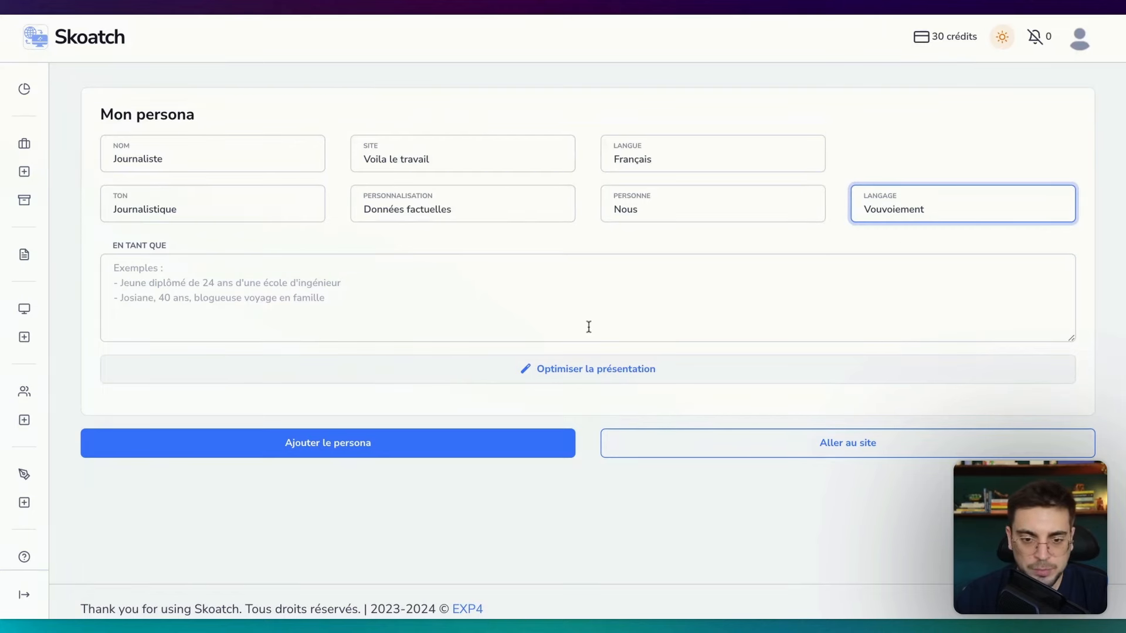
left_click(409, 455)
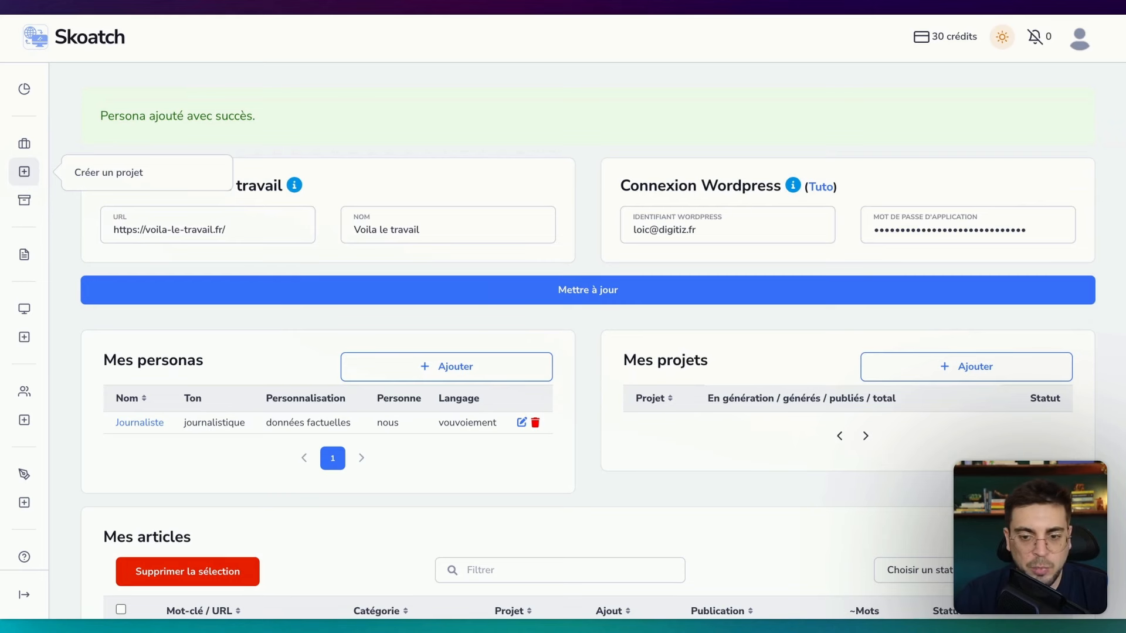
Create the project "Voila le travail" from keywords with standard articles (~800/1200 words), the site Voila le travail and the persona Journaliste.
left_click(95, 175)
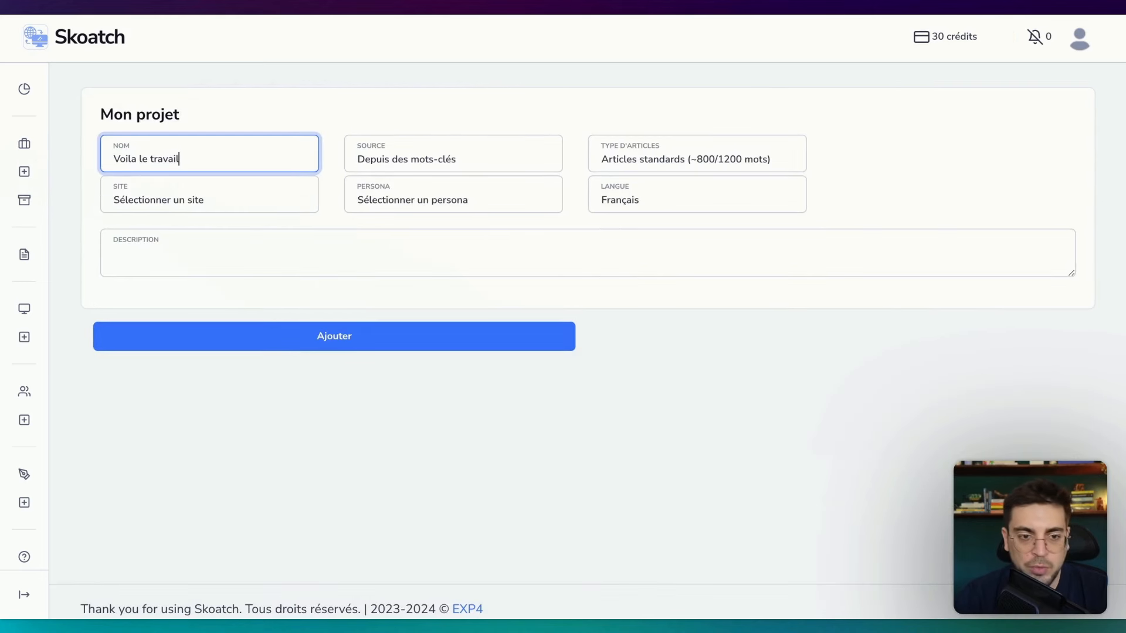
left_click(417, 159)
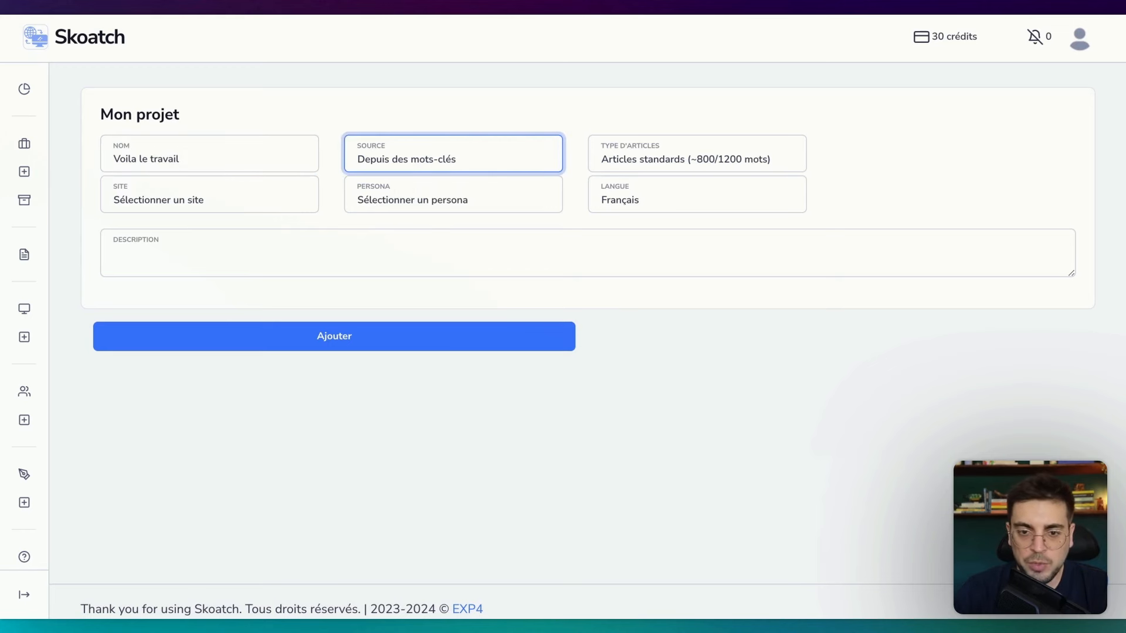
left_click(643, 163)
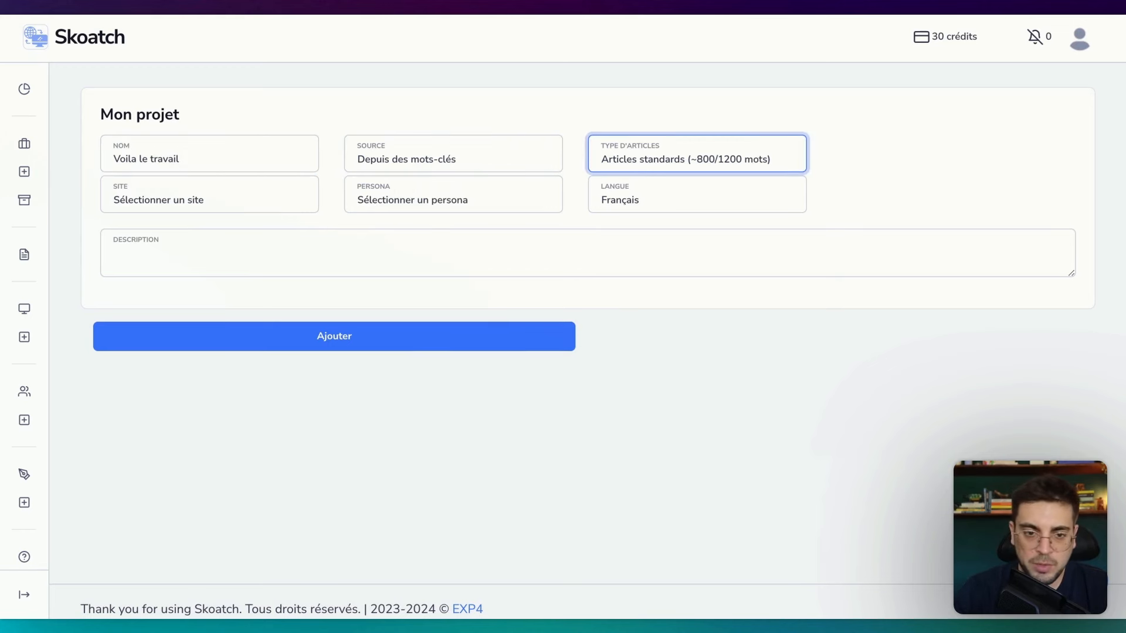
left_click(196, 201)
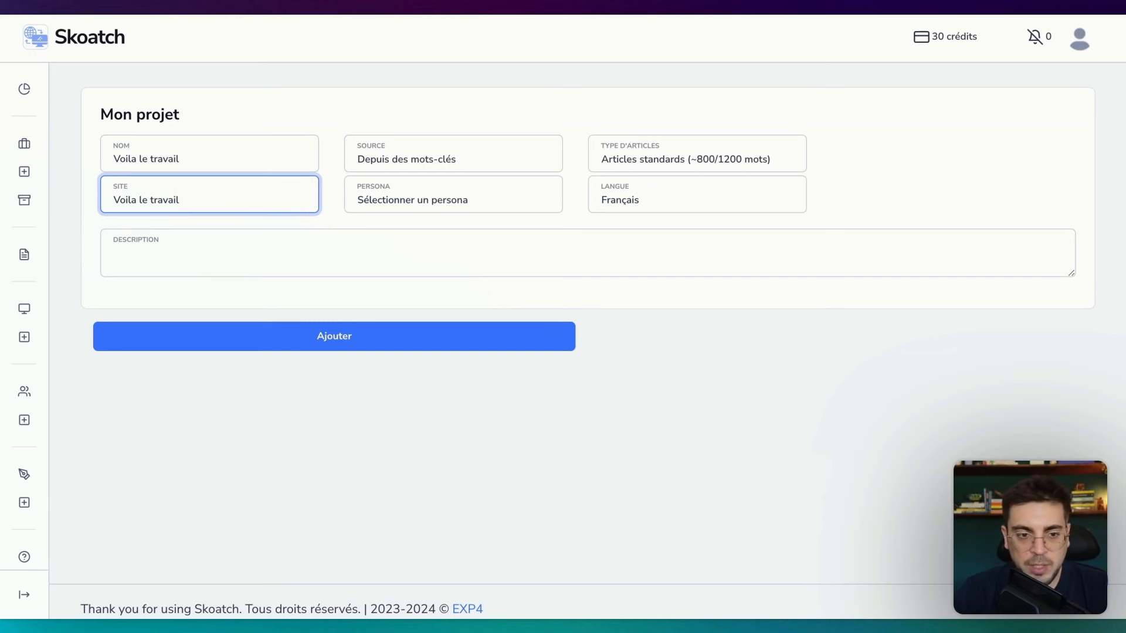
left_click(382, 209)
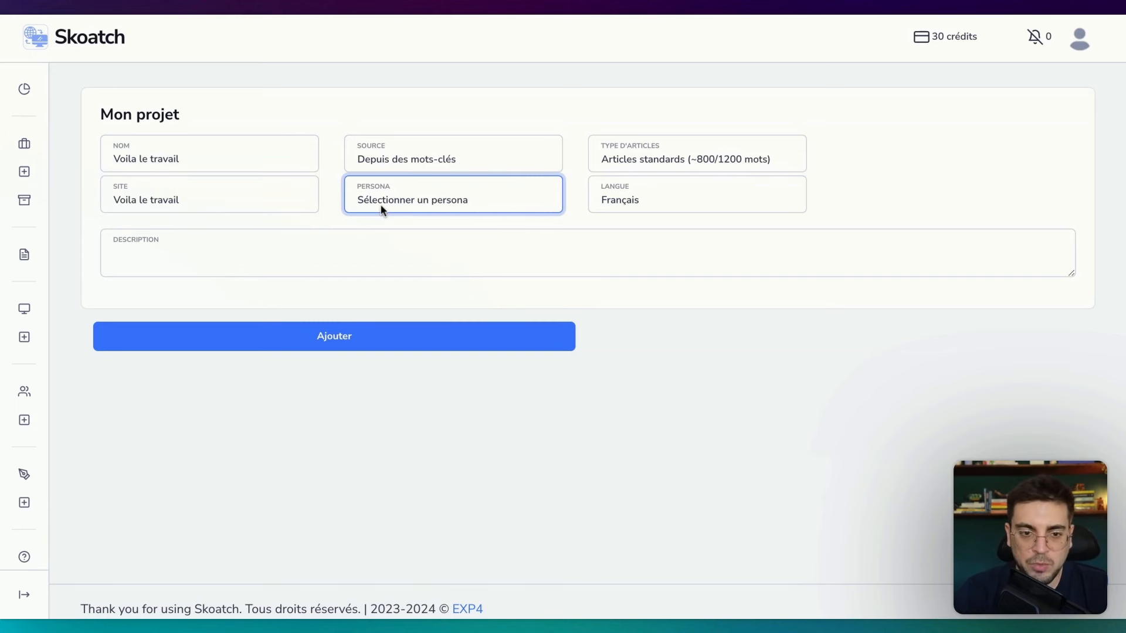
left_click(408, 217)
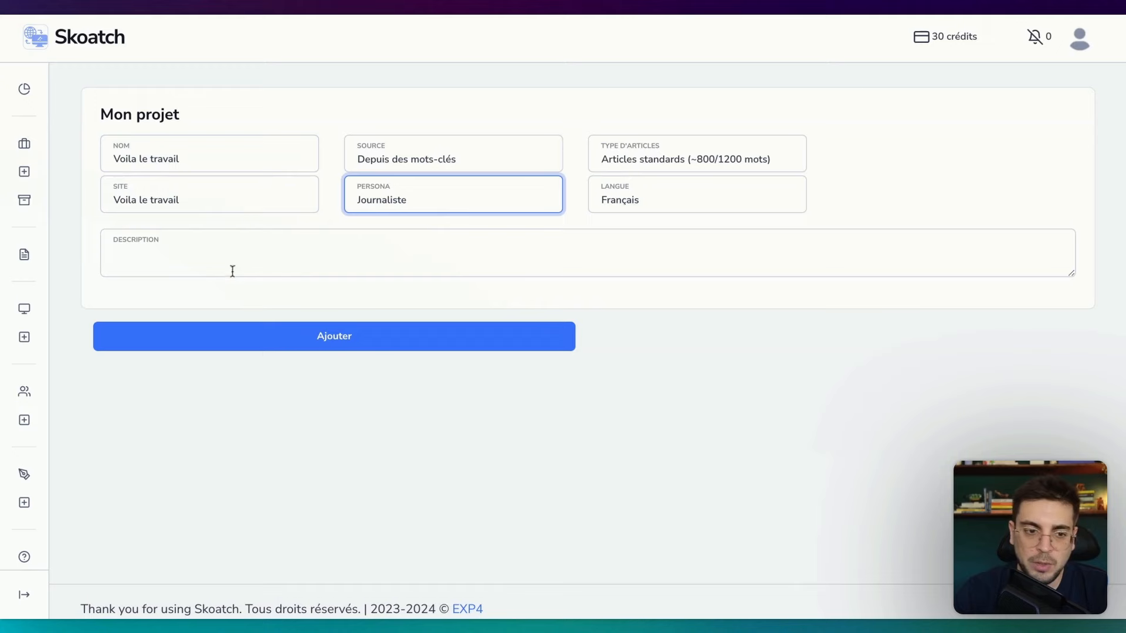
left_click(285, 347)
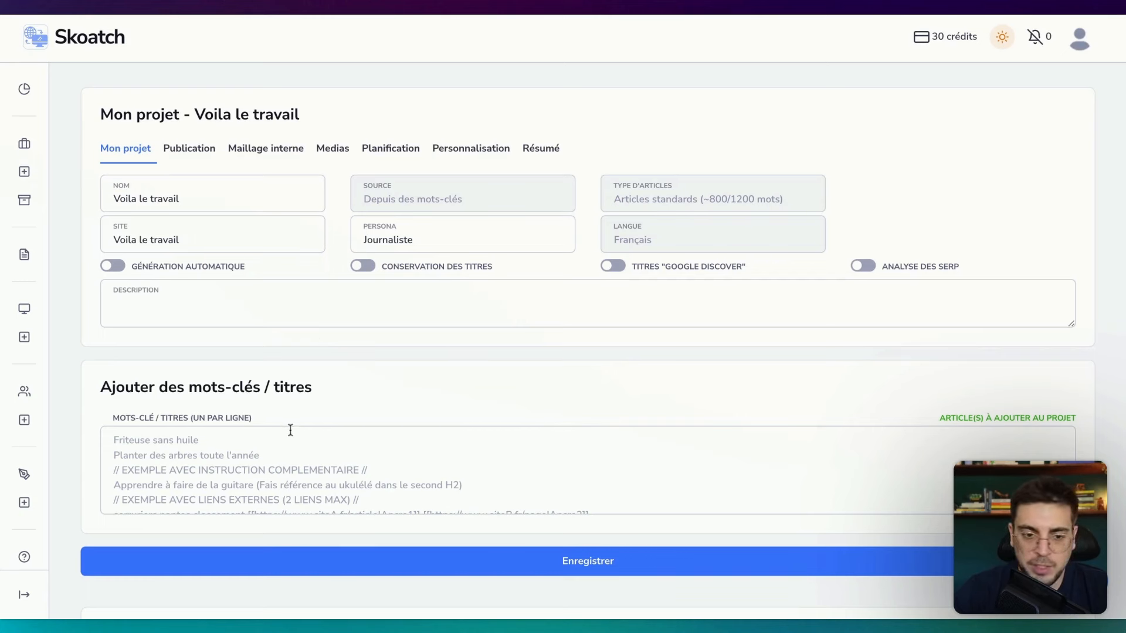
Review the project's generation options and enable "Analyse des SERP".
scroll(290, 429, "down", 2)
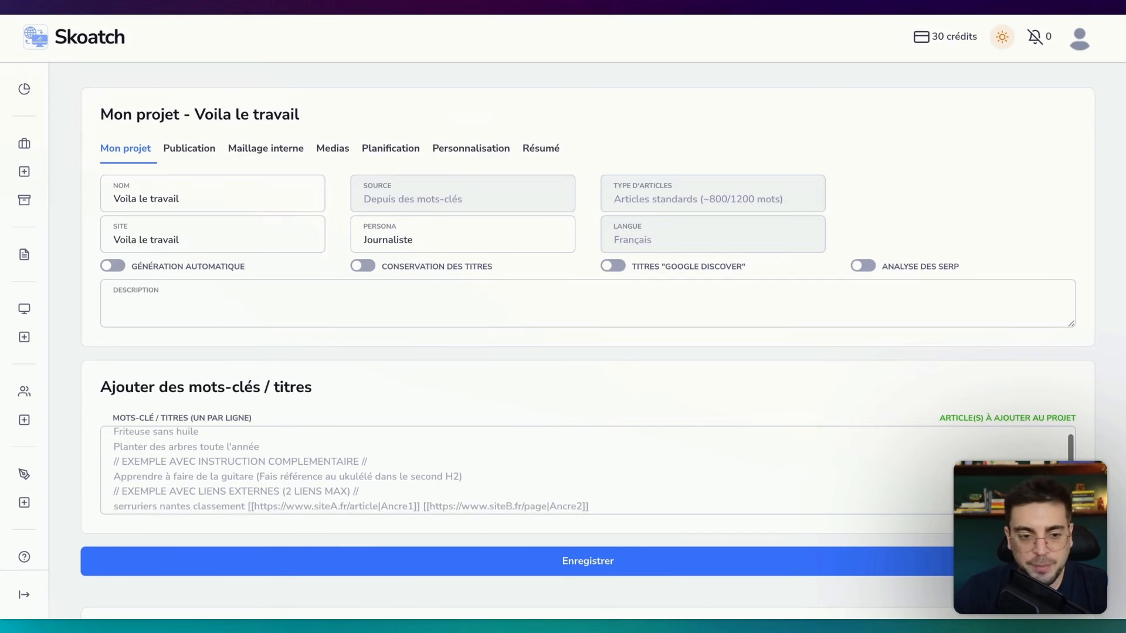
mouse_move(184, 262)
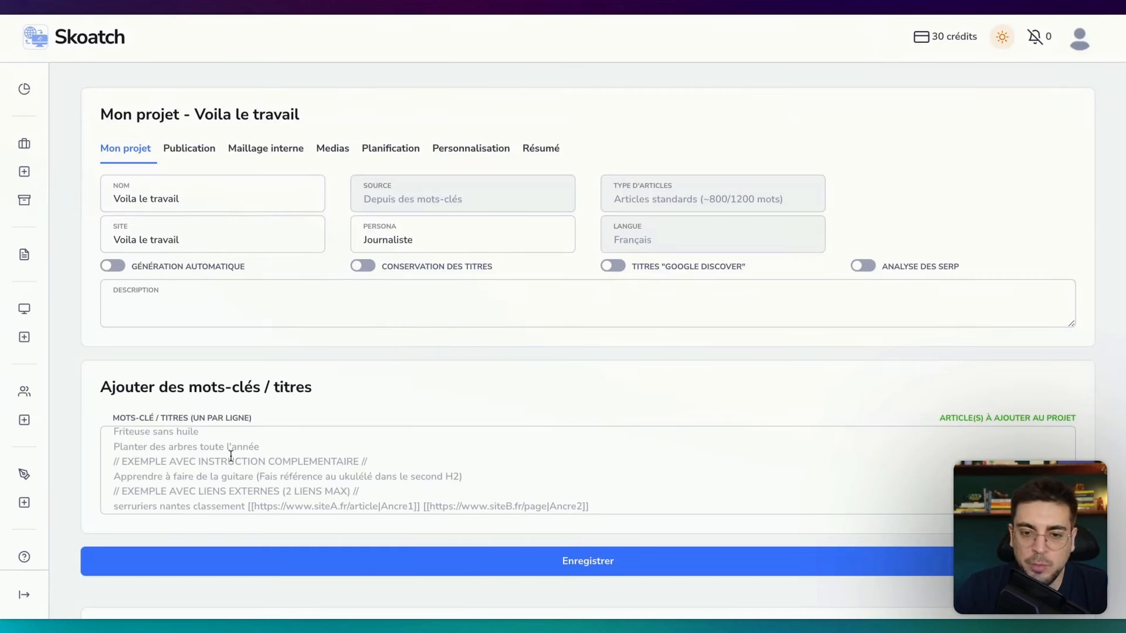
mouse_move(458, 269)
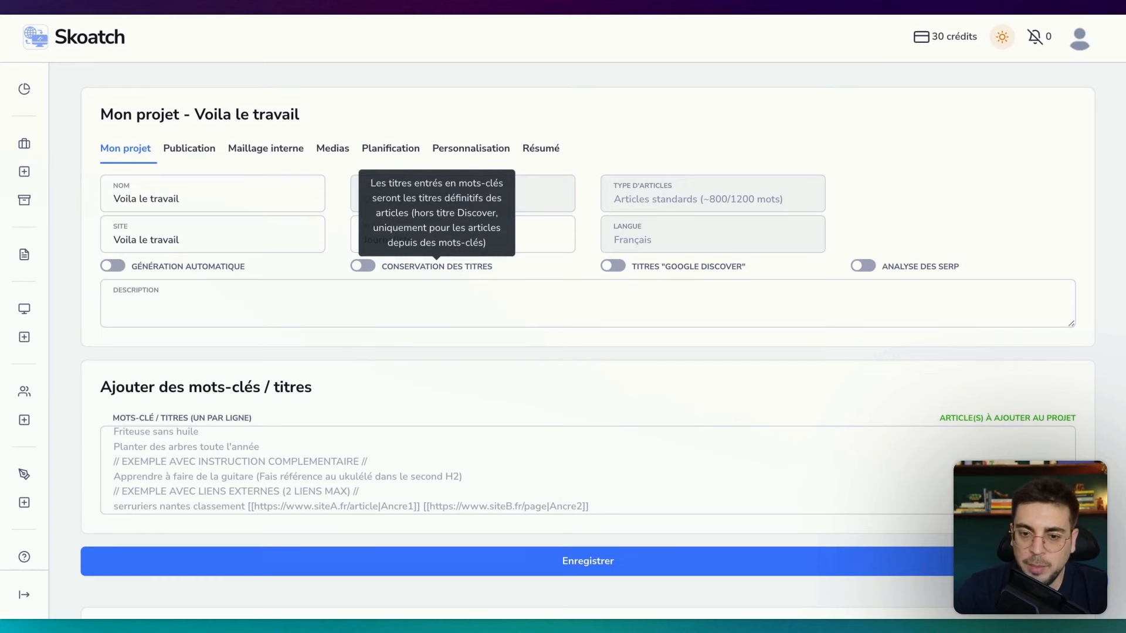
mouse_move(676, 268)
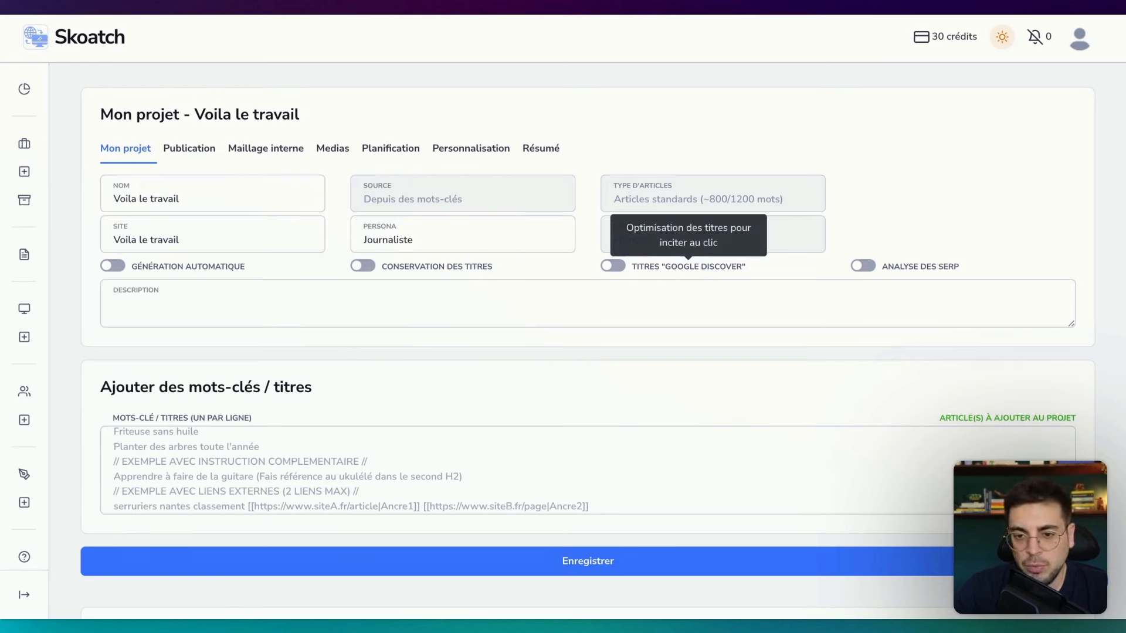
mouse_move(906, 273)
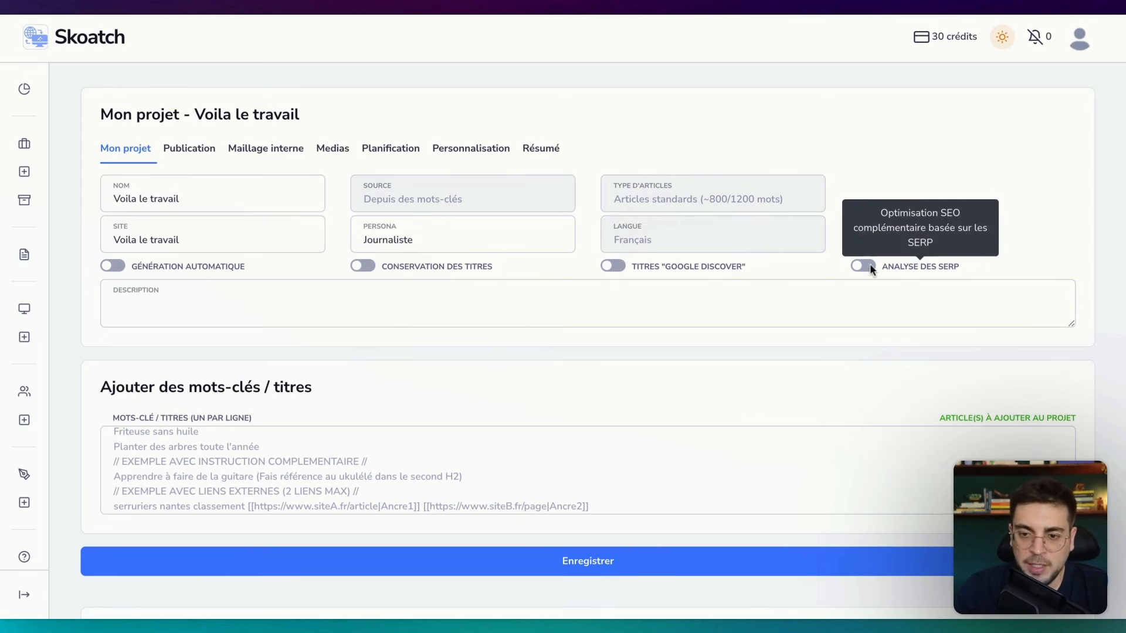
left_click(855, 264)
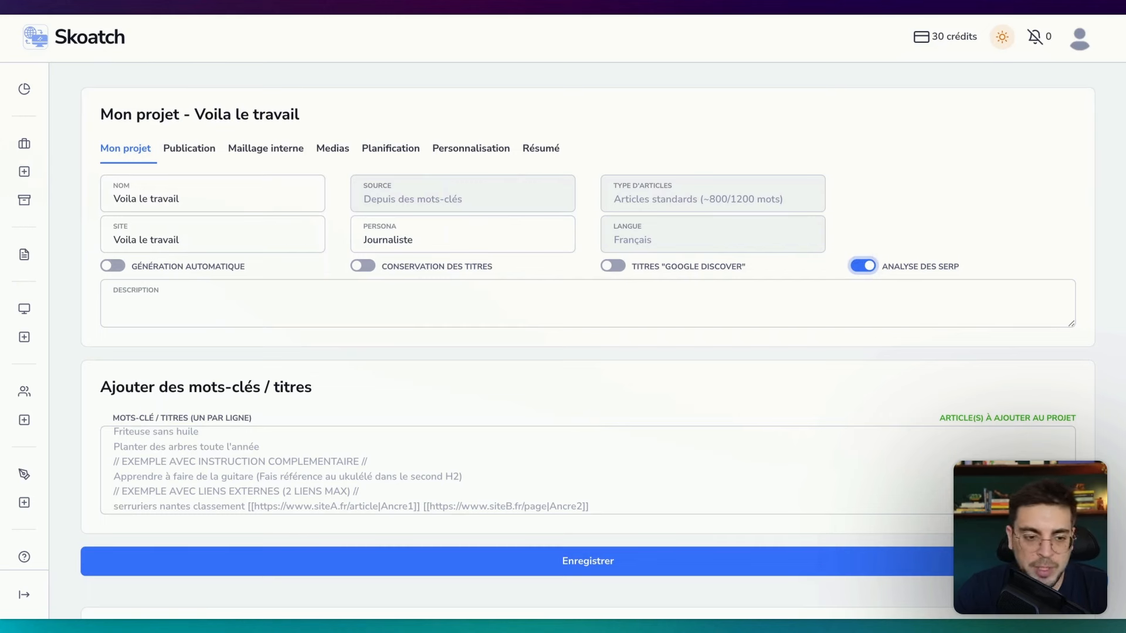
Add the keyword "comment apprendre l'anglais seul" to the project and save it.
left_click(381, 438)
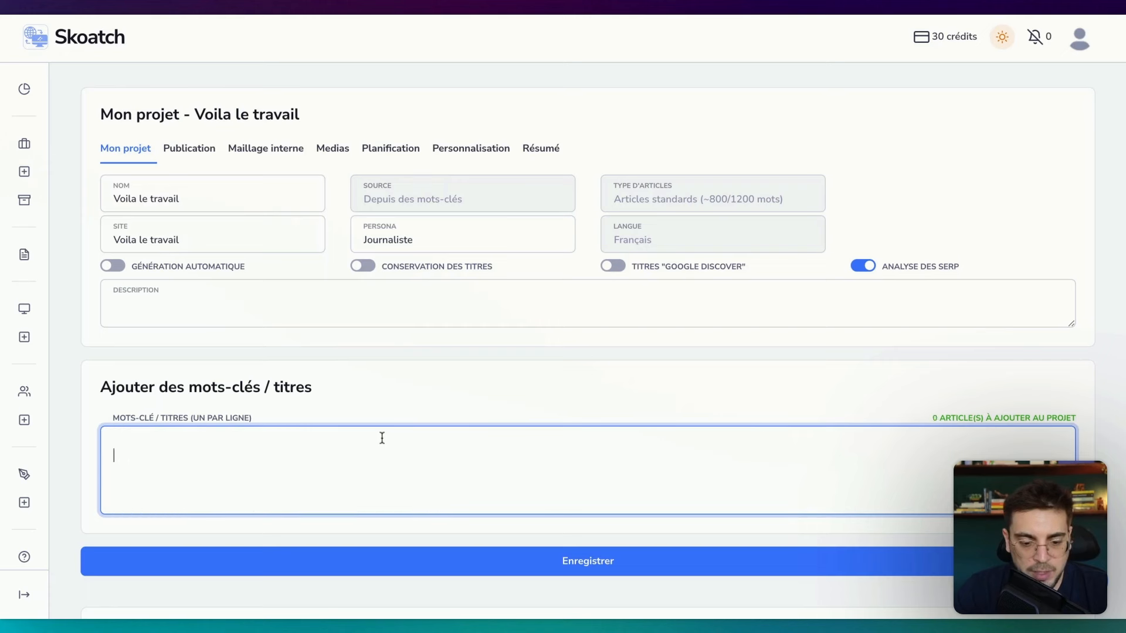
type("comment apprendre l'anglais seul")
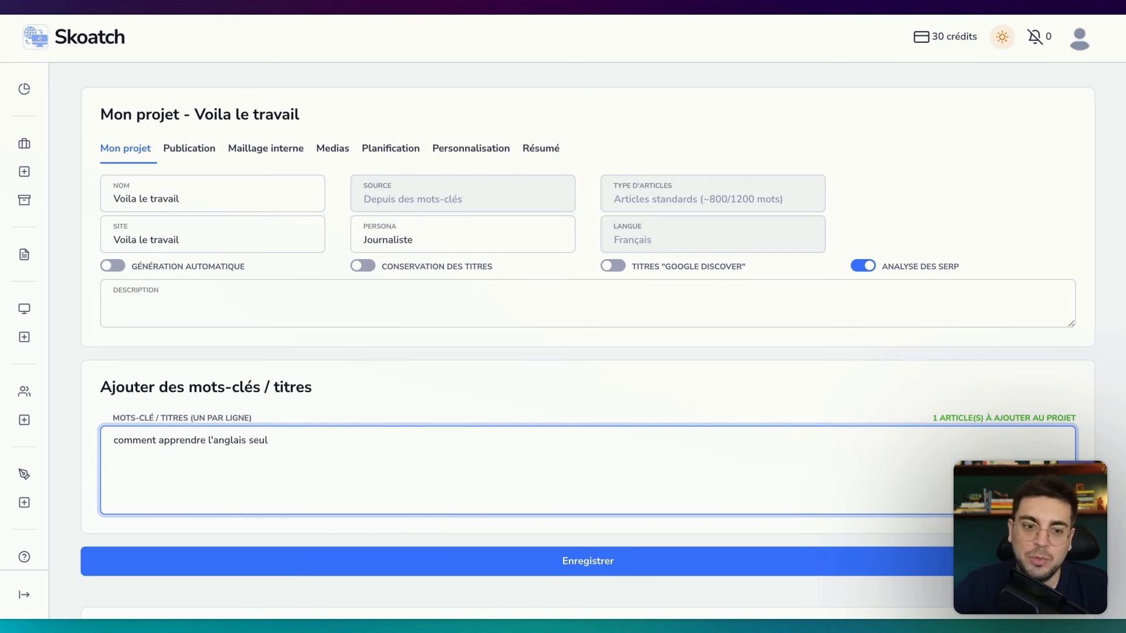
left_click(427, 561)
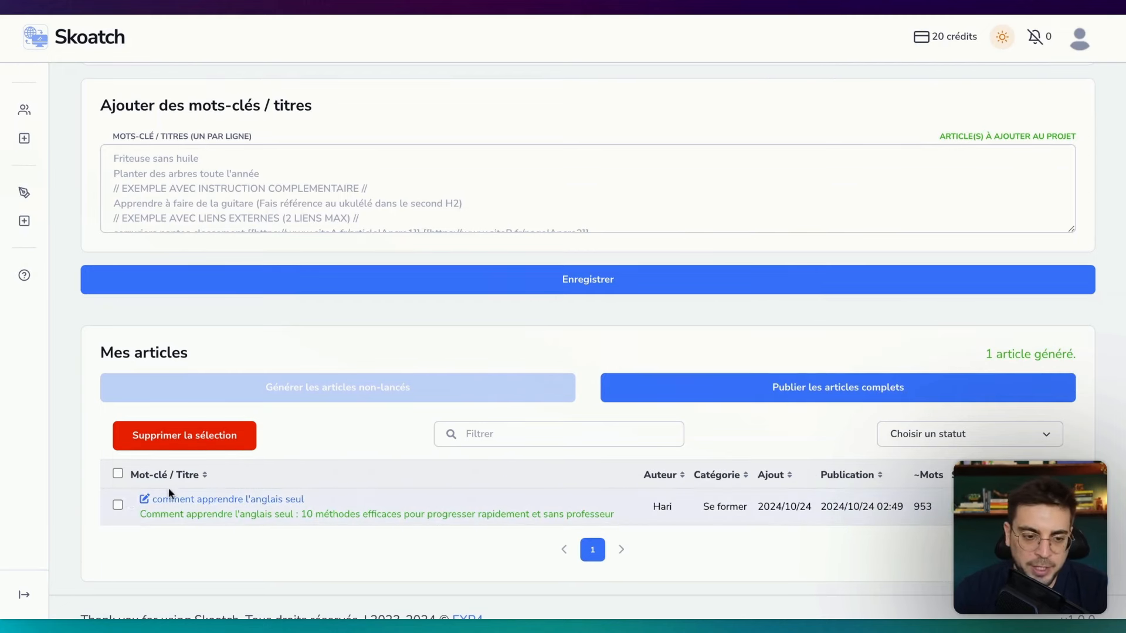
Open the generated article for "comment apprendre l'anglais seul" and review its content from introduction to conclusion.
left_click(145, 505)
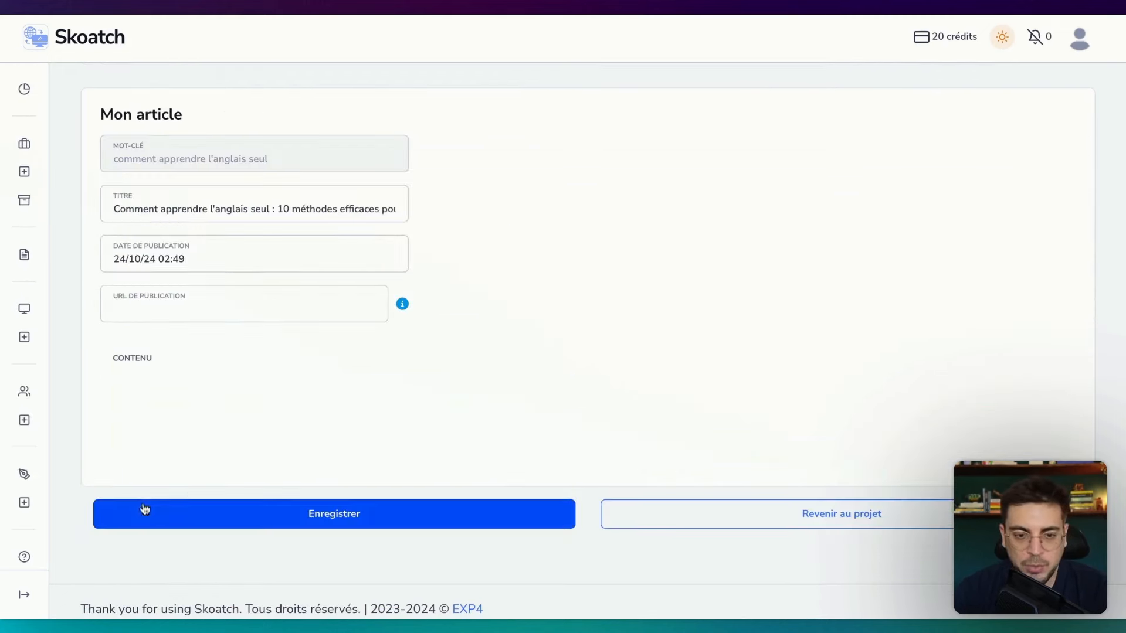
scroll(389, 300, "down", 3)
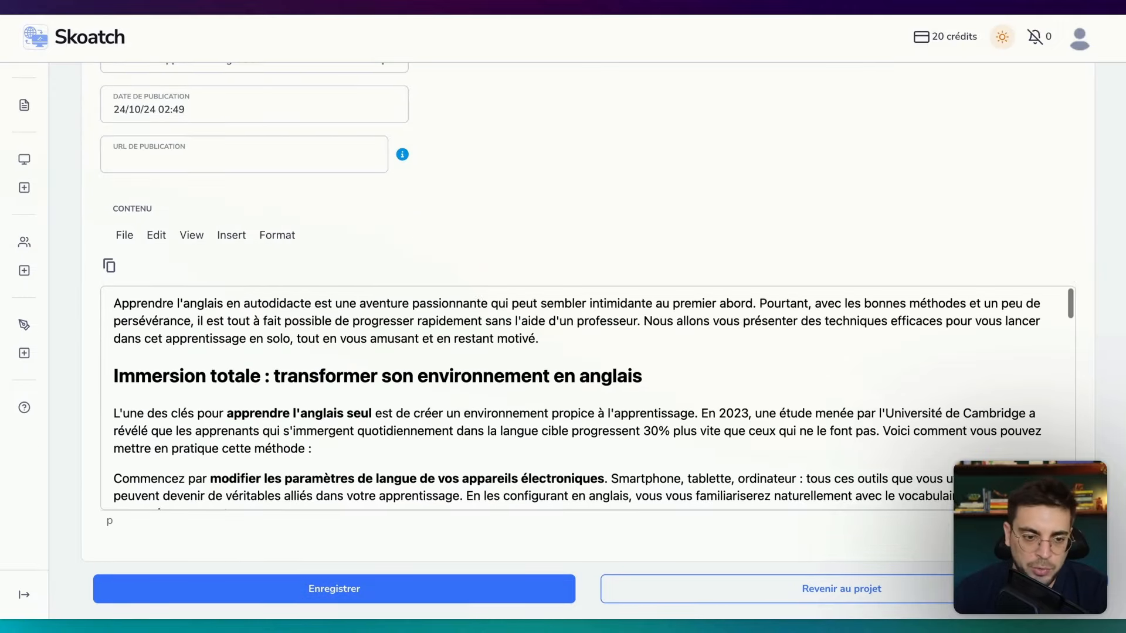
scroll(593, 396, "down", 3)
scroll(593, 396, "down", 15)
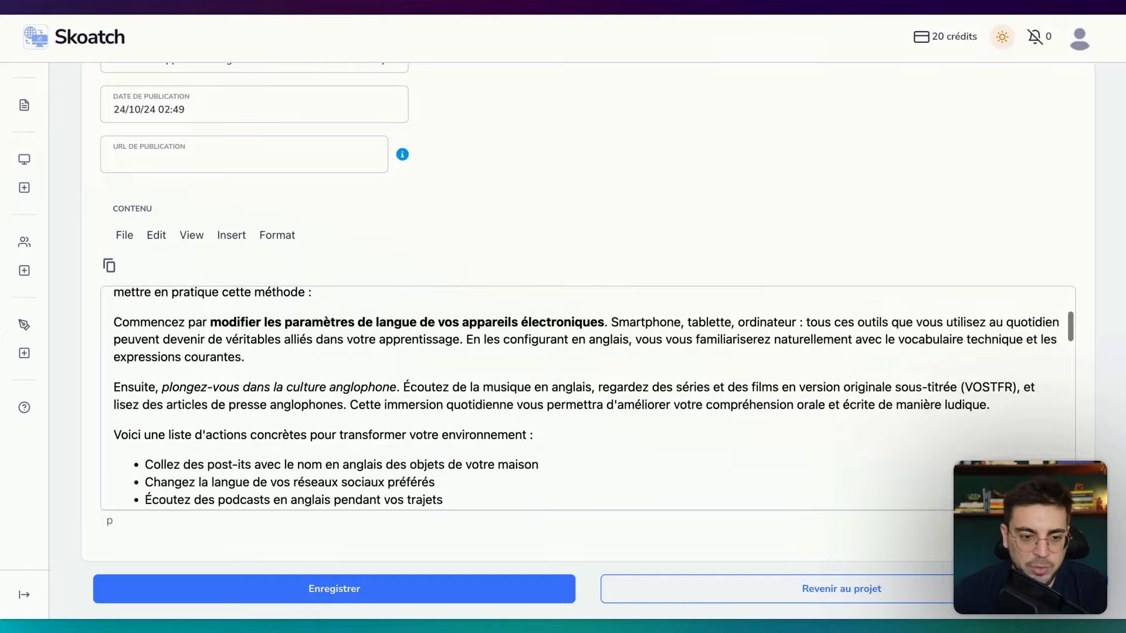
scroll(593, 396, "down", 15)
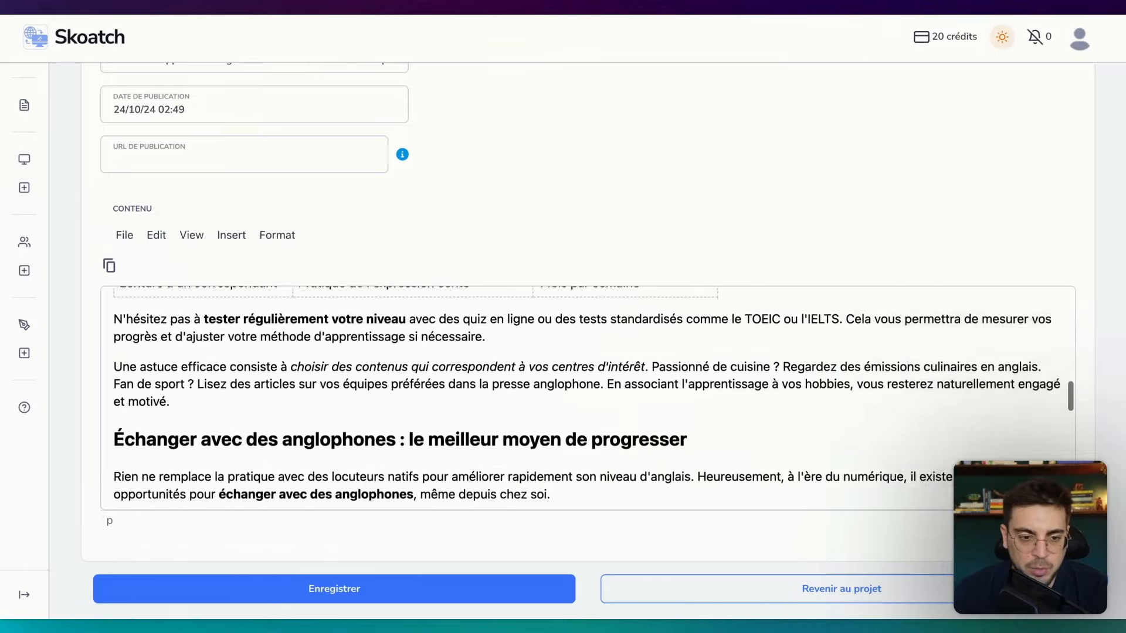
scroll(593, 395, "down", 2)
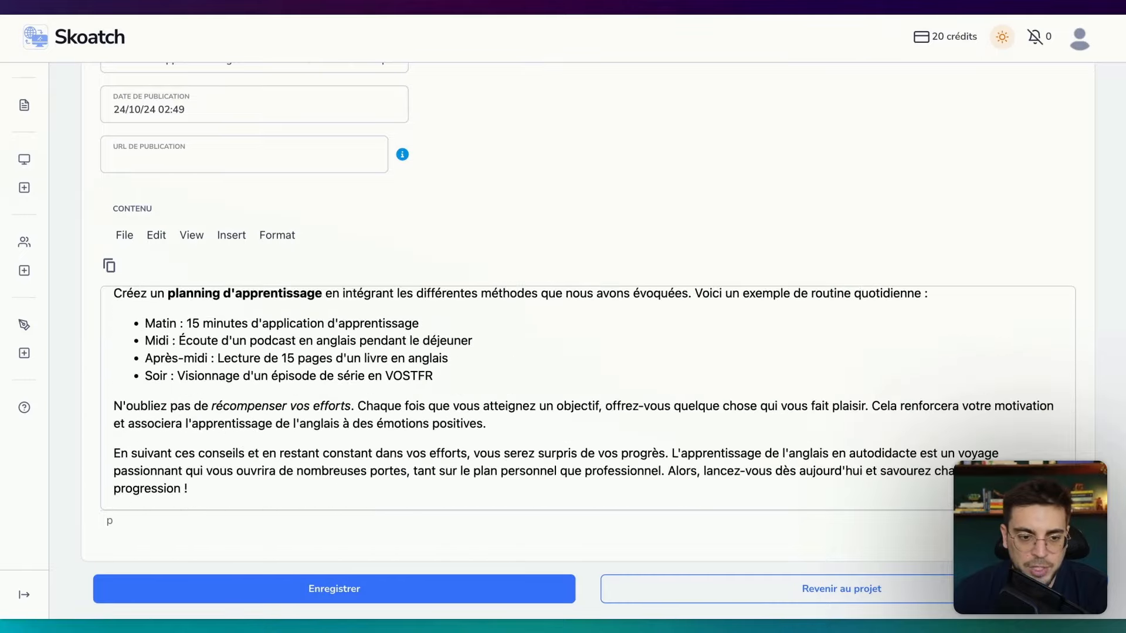
scroll(593, 396, "up", 20)
scroll(238, 355, "down", 8)
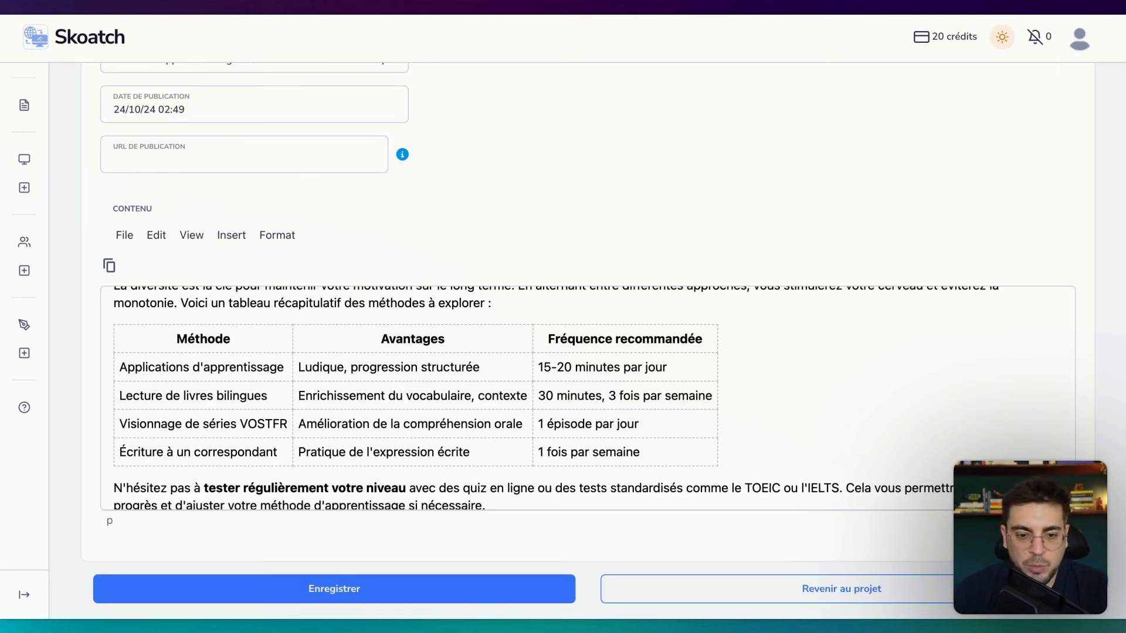
scroll(593, 395, "up", 5)
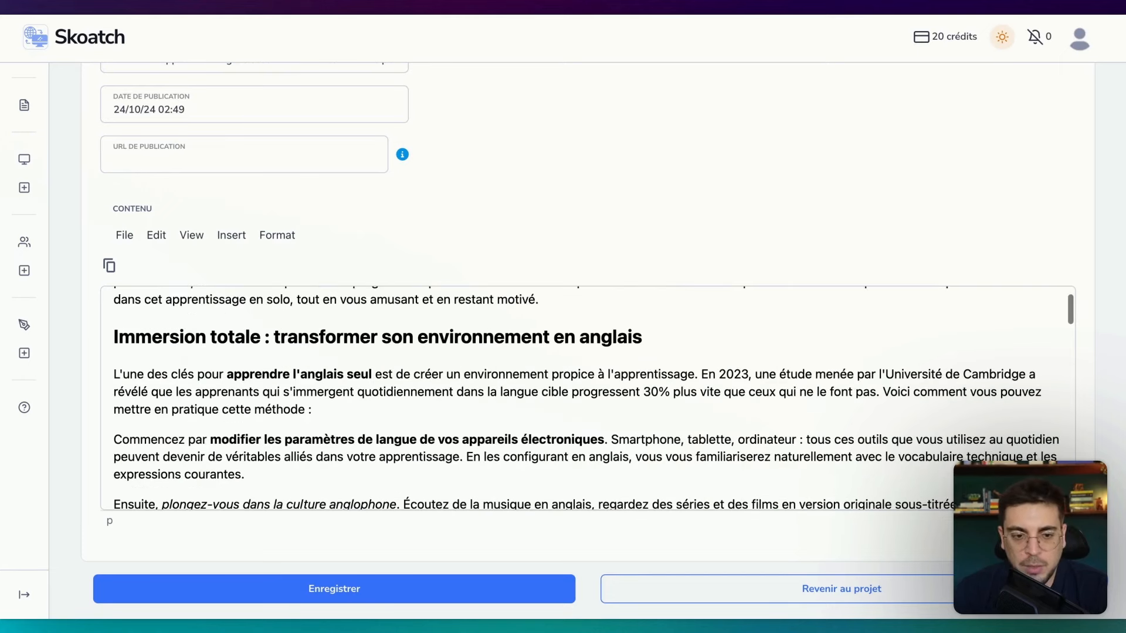
scroll(253, 392, "down", 1)
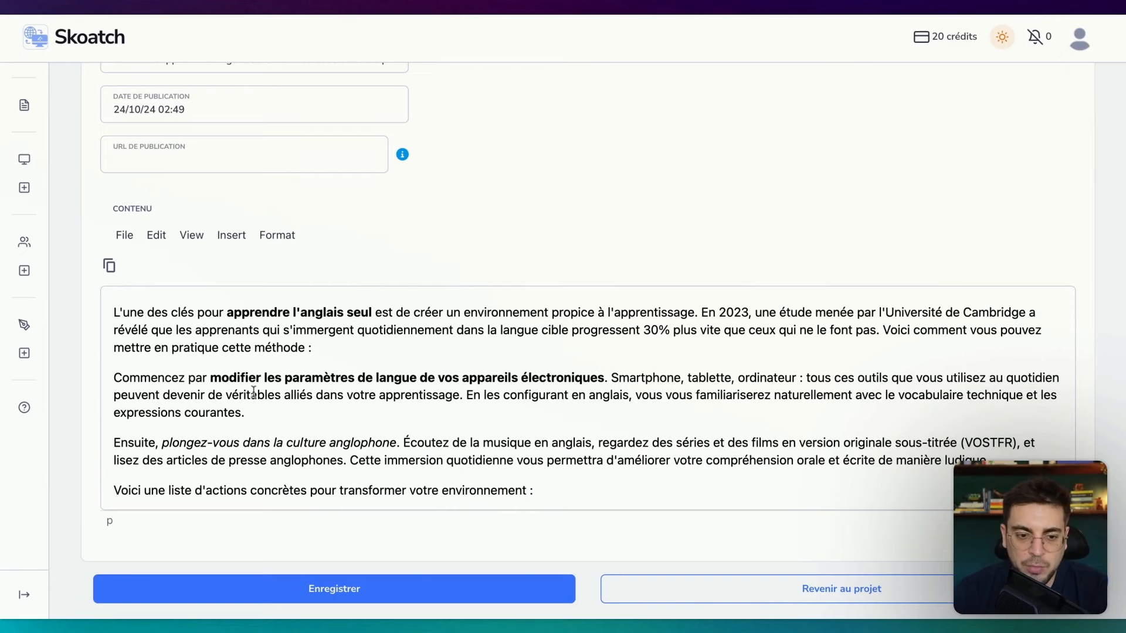
scroll(308, 431, "down", 1)
scroll(308, 431, "down", 4)
scroll(301, 400, "down", 5)
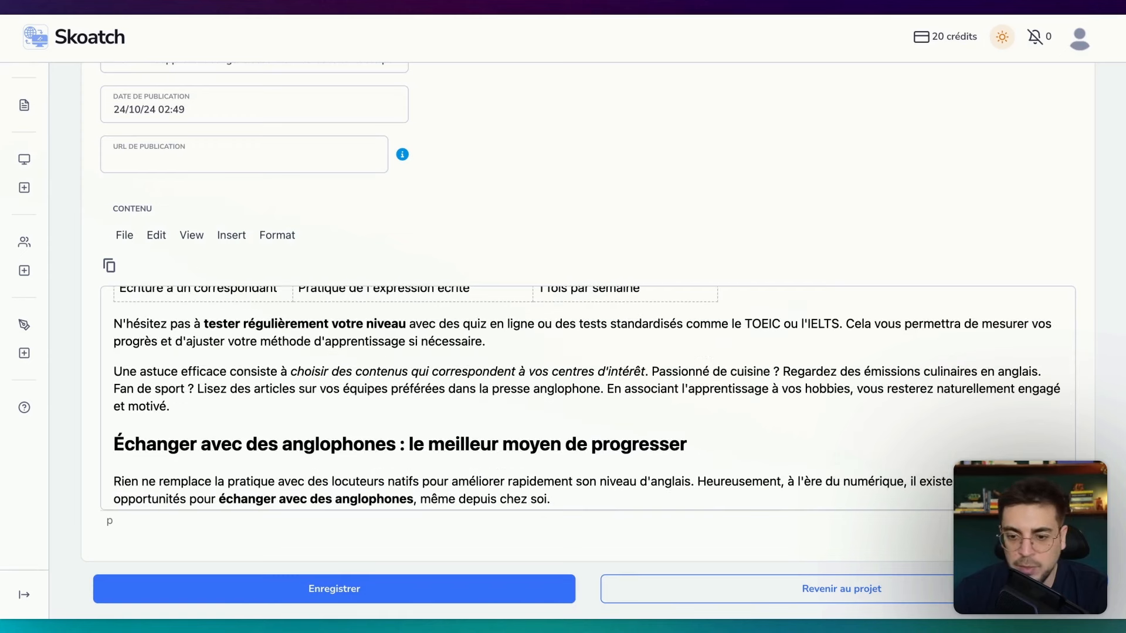
scroll(593, 395, "down", 1)
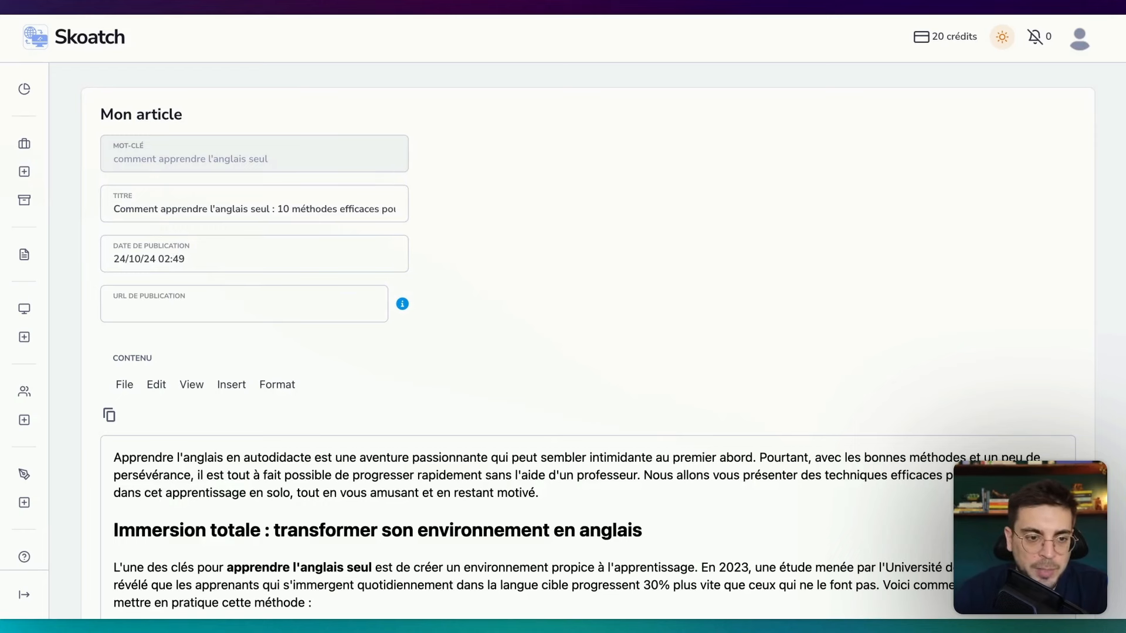
Set the article's publication date to 27/10/24 and its publication URL to "apprendre-langlais-seul".
left_click(176, 267)
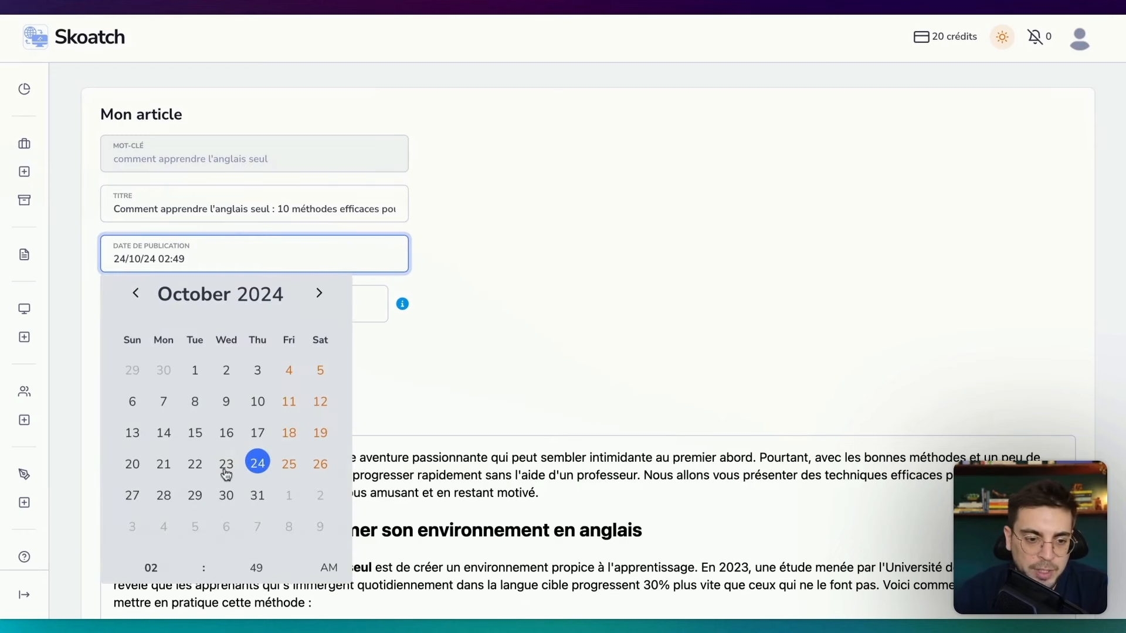
left_click(133, 495)
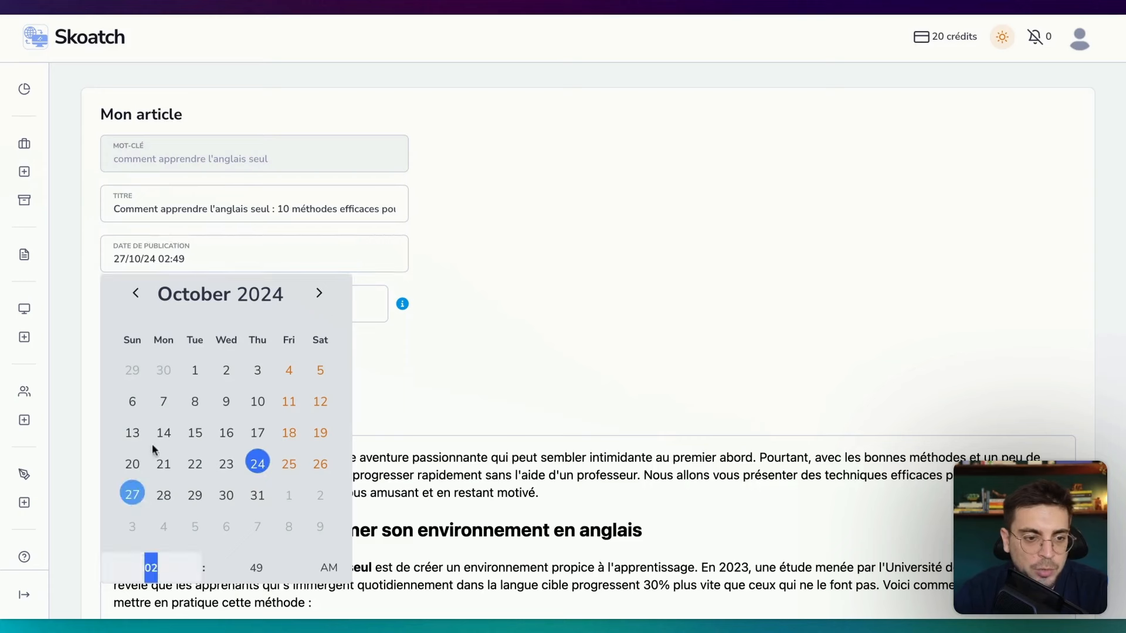
left_click(452, 265)
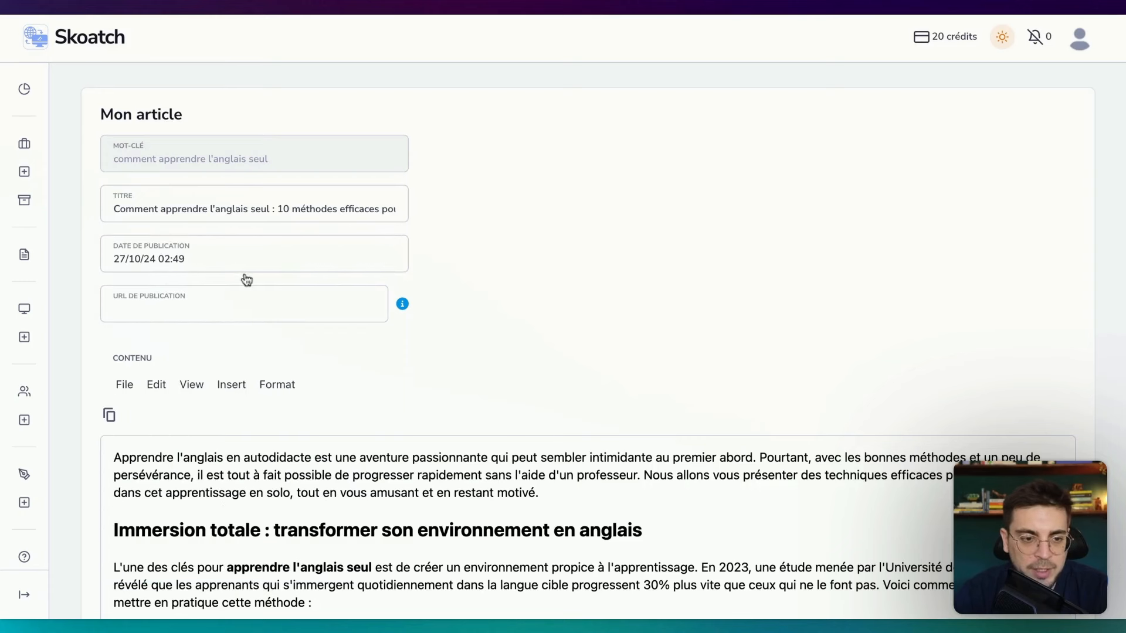
left_click(161, 311)
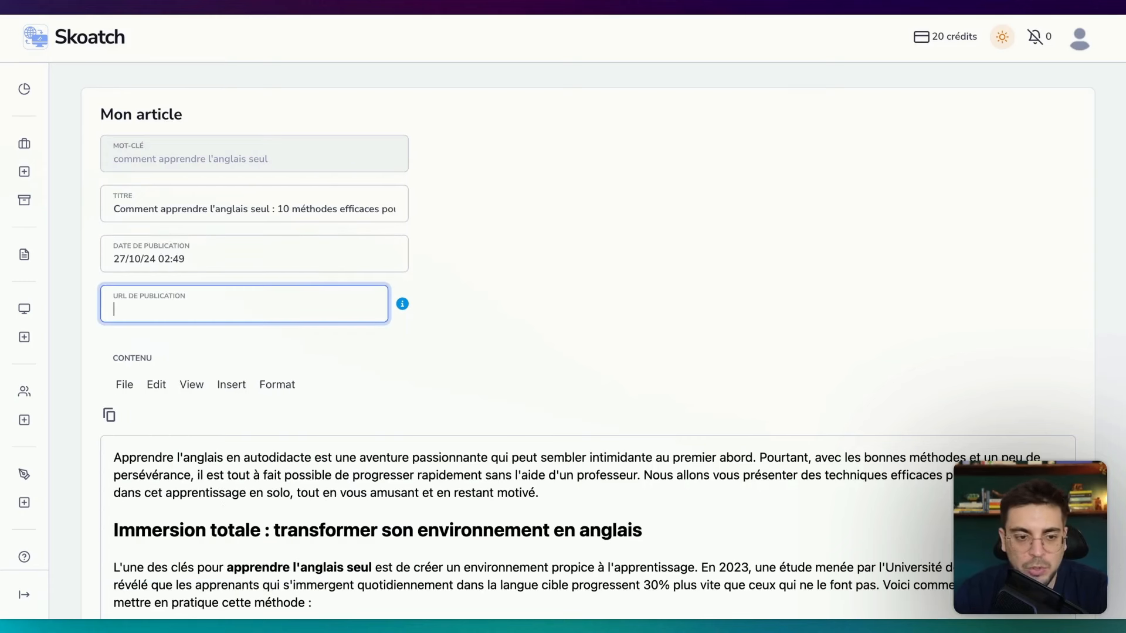
type("apprend")
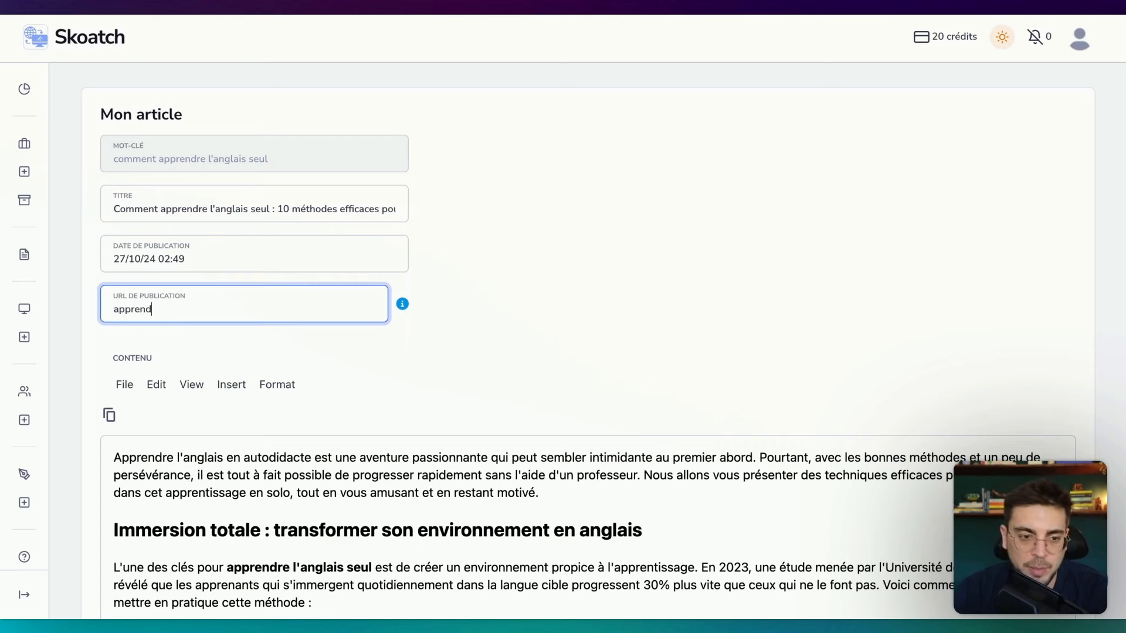
type("re-lan")
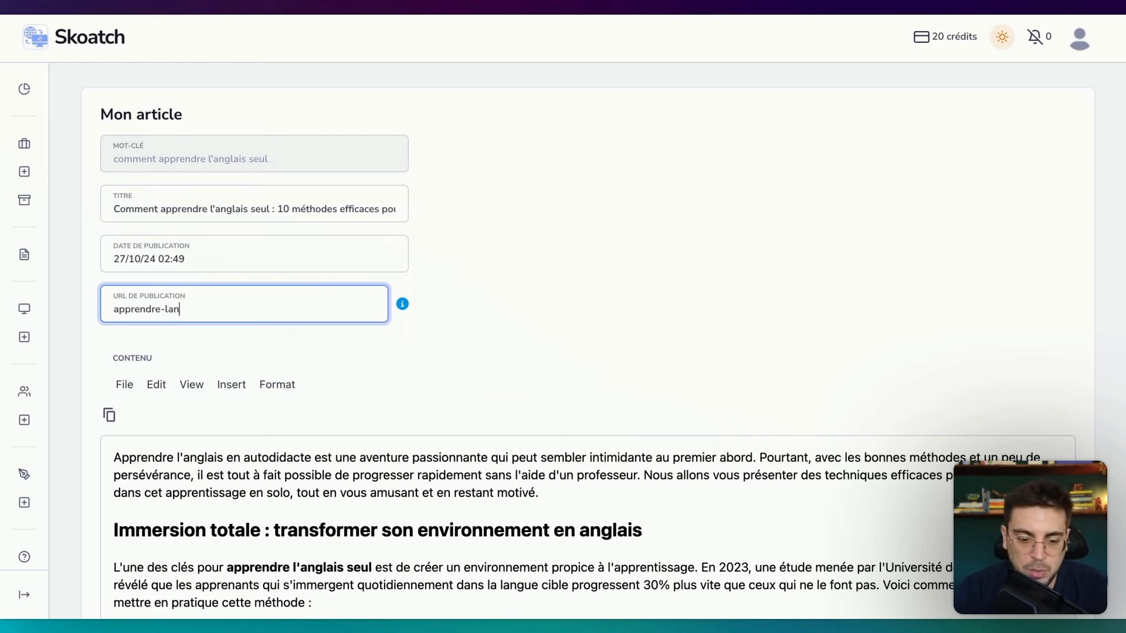
type("glais-seul")
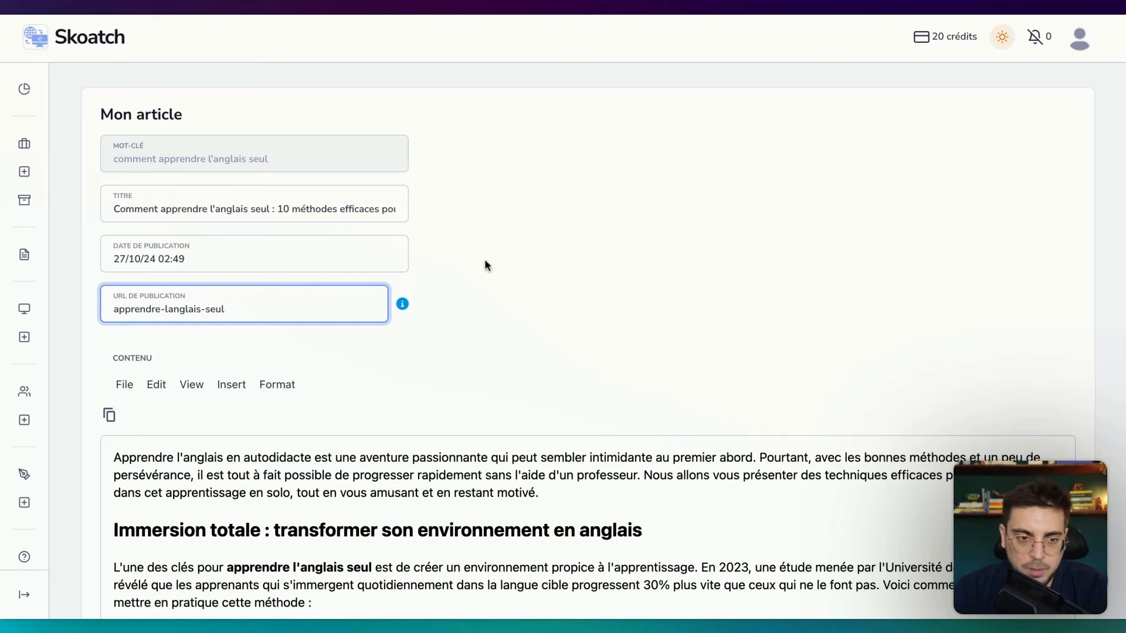
Return from the article to its project and go to the project's article list.
scroll(484, 259, "down", 3)
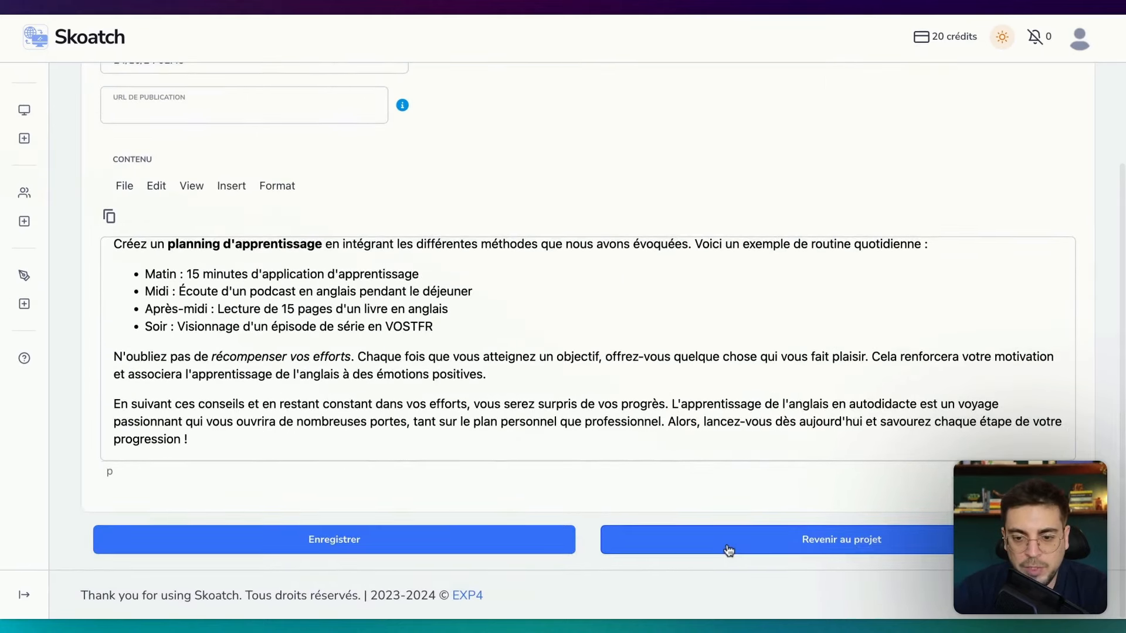
left_click(729, 550)
scroll(729, 547, "down", 5)
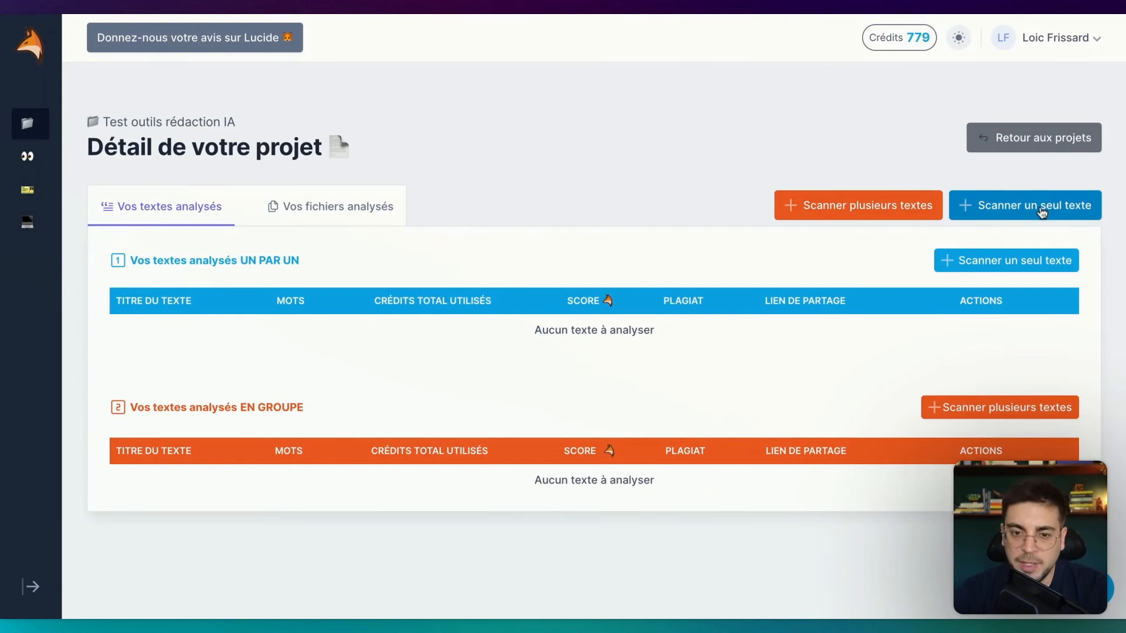
Create a single-text analysis titled "Skoatch" in the project and paste the generated article as the content to scan.
left_click(1042, 212)
type("Skoa")
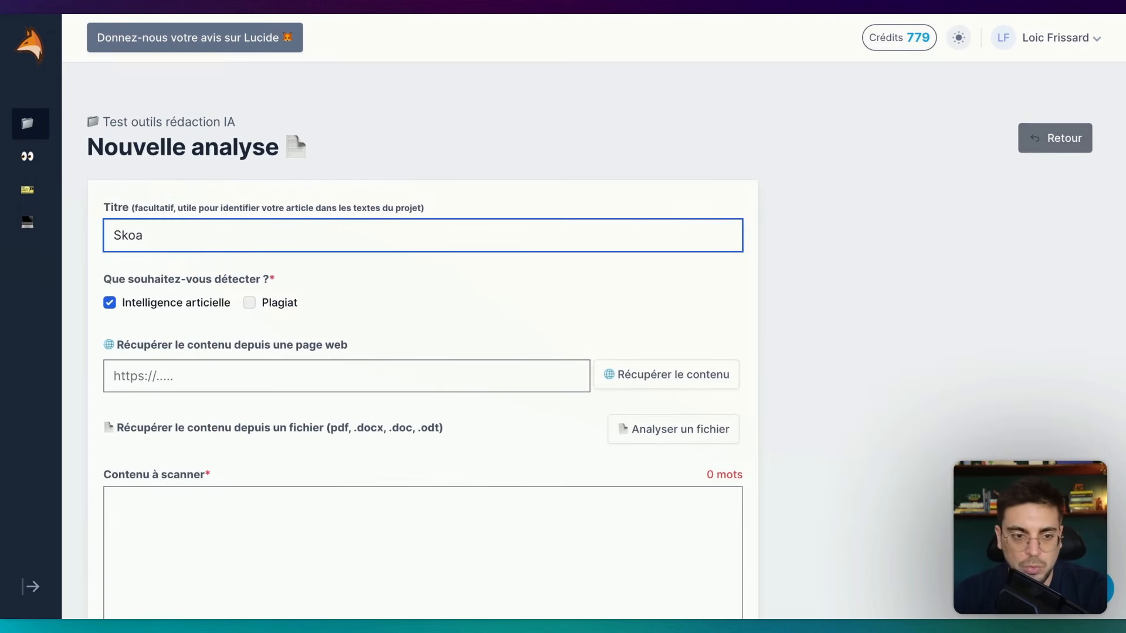
type("tch")
left_click(287, 522)
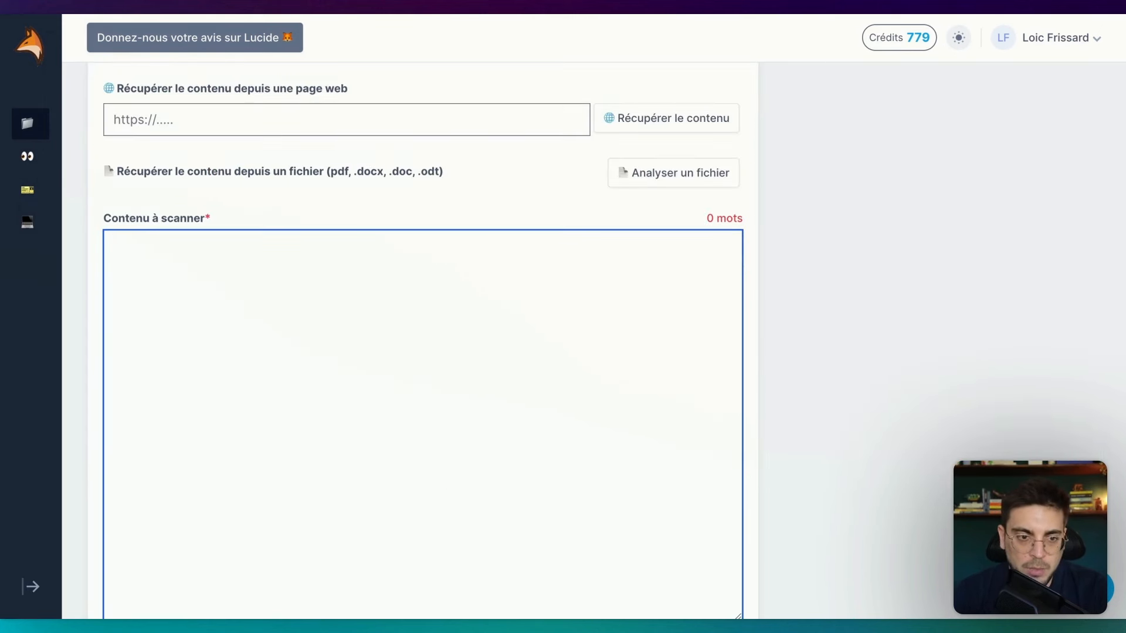
key("ctrl+v")
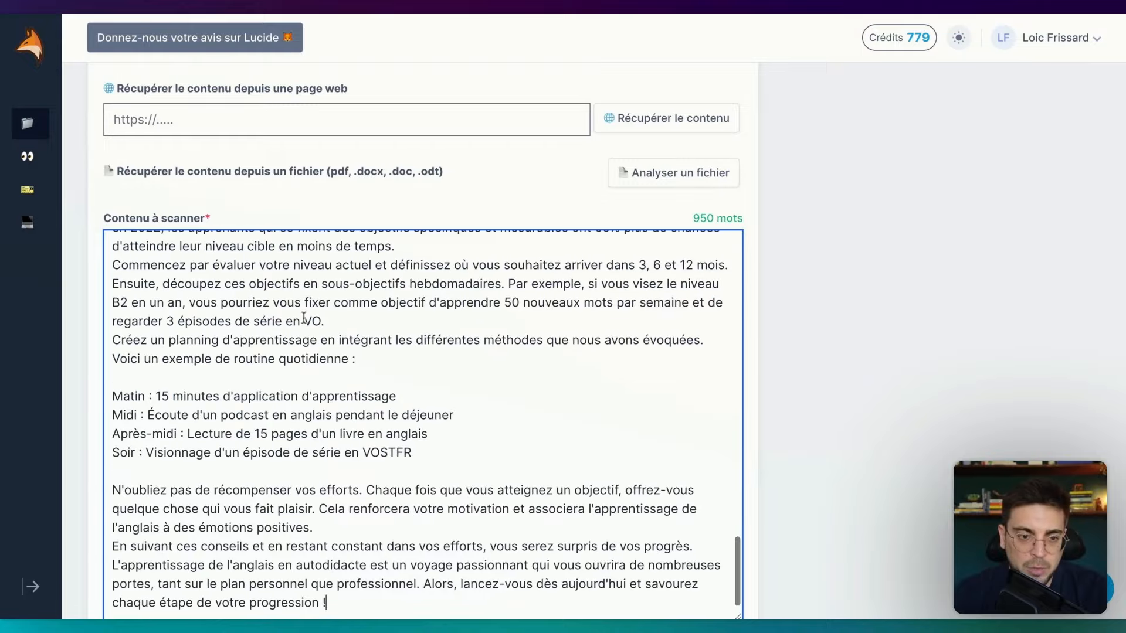
Launch the AI-detection scan of the pasted text and review its Lucide score and explanation.
scroll(304, 319, "down", 2)
left_click(437, 557)
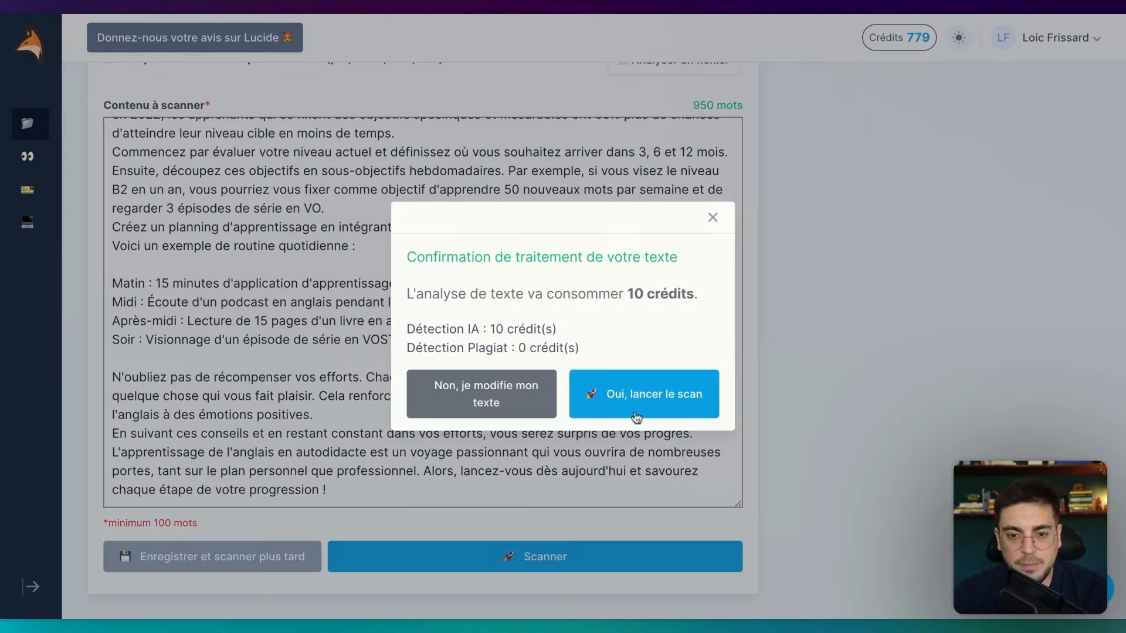
left_click(634, 410)
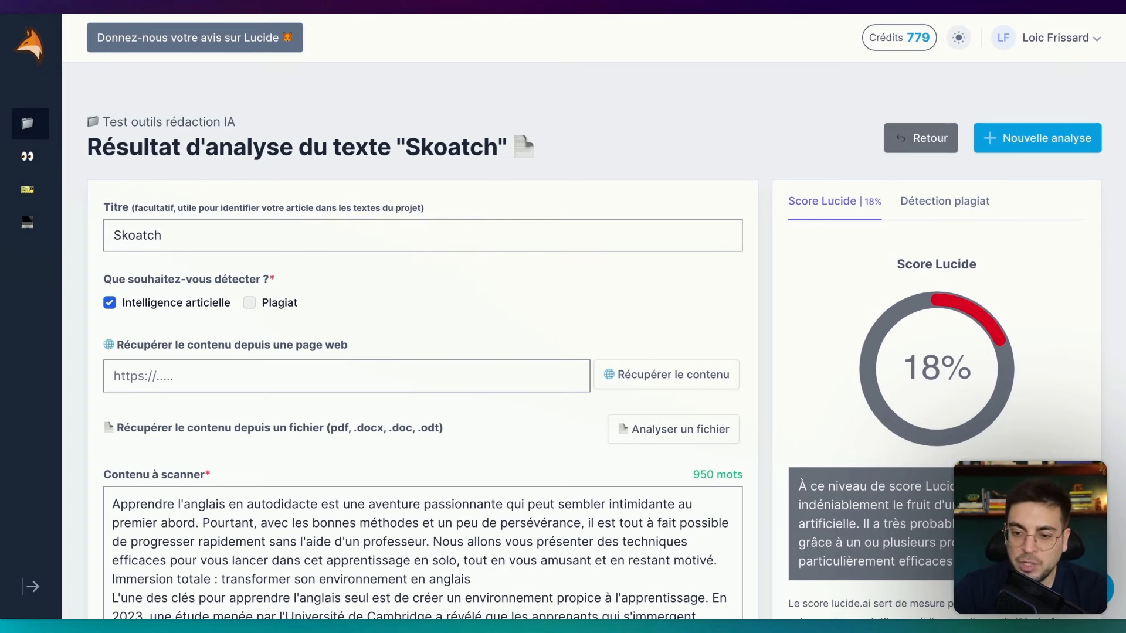
scroll(757, 453, "down", 2)
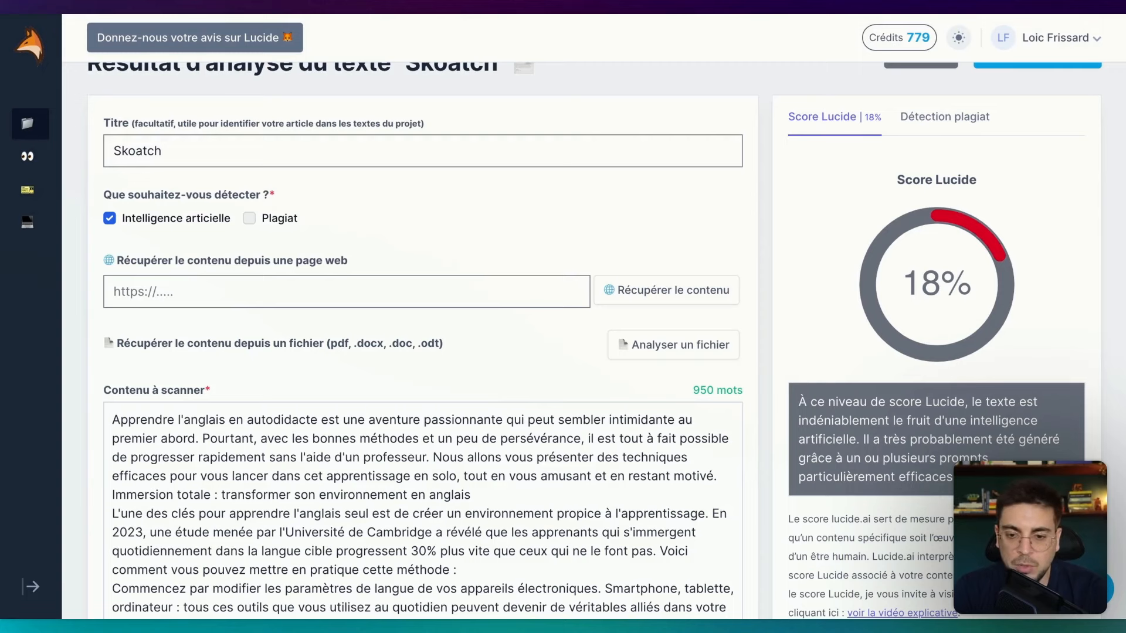
scroll(562, 340, "down", 3)
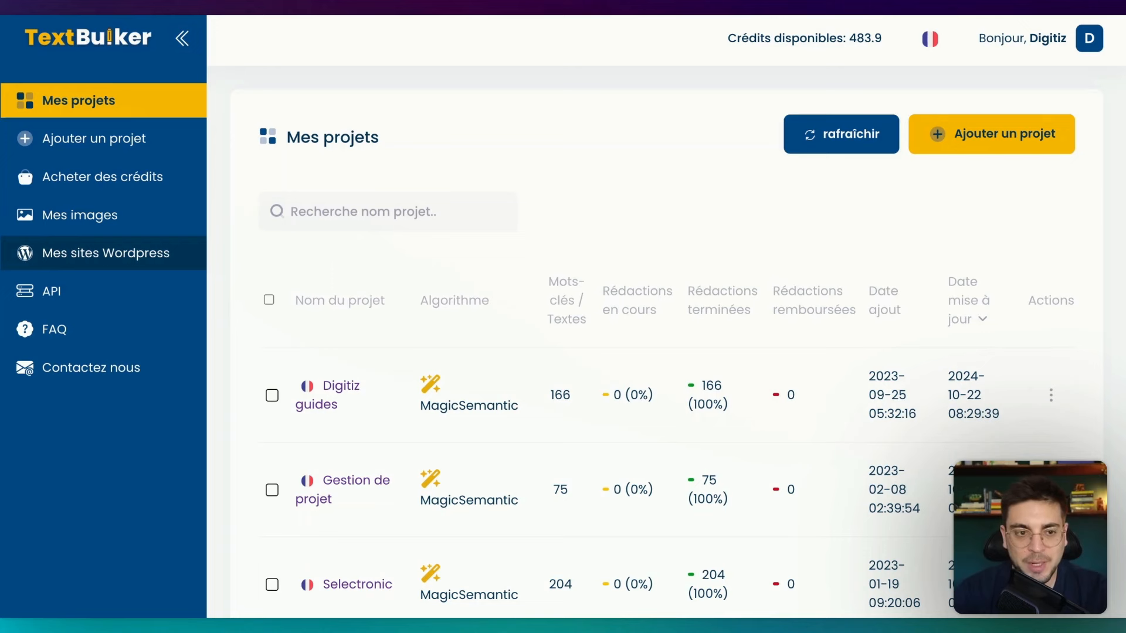
In TextBulker, open the form for adding a new WordPress site and examine the connection details it requires.
left_click(132, 264)
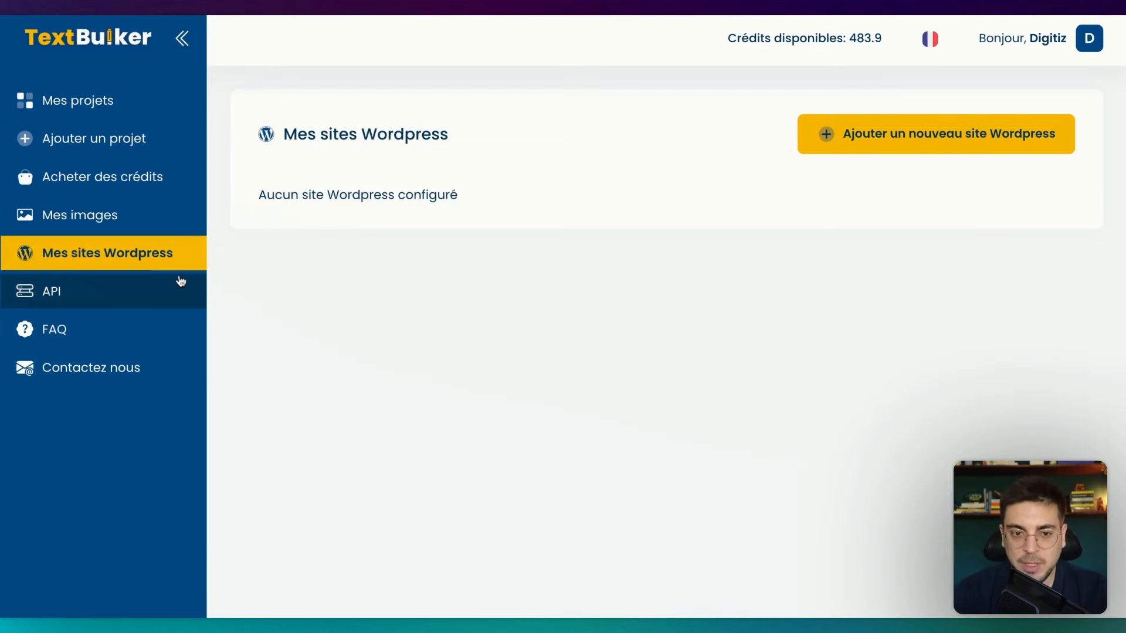
left_click(881, 146)
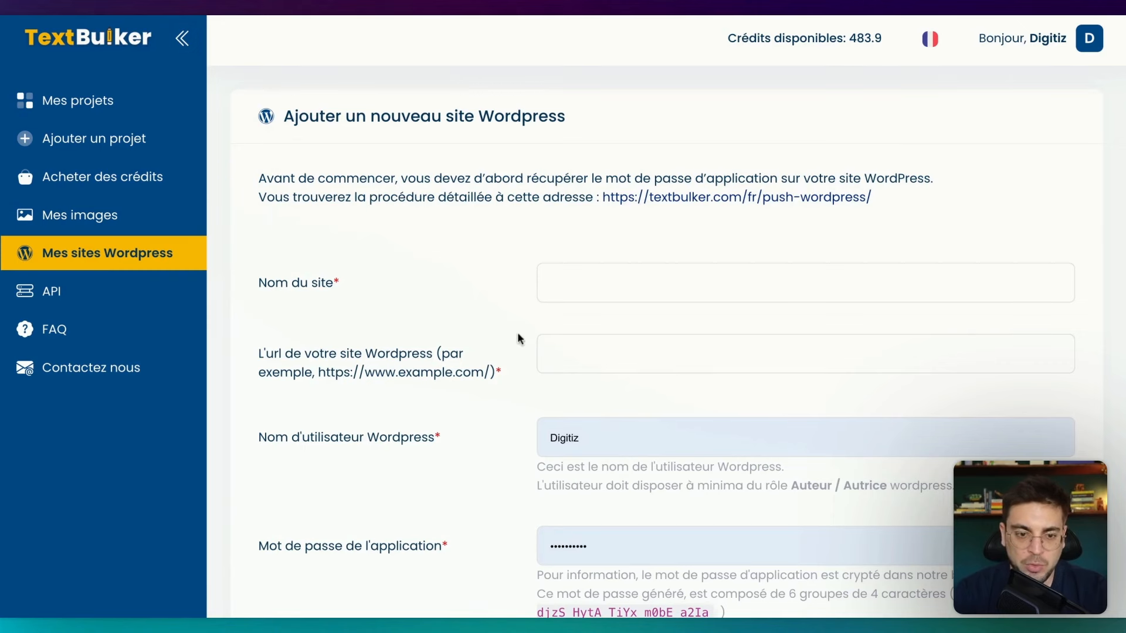
scroll(438, 301, "down", 1)
scroll(438, 302, "down", 3)
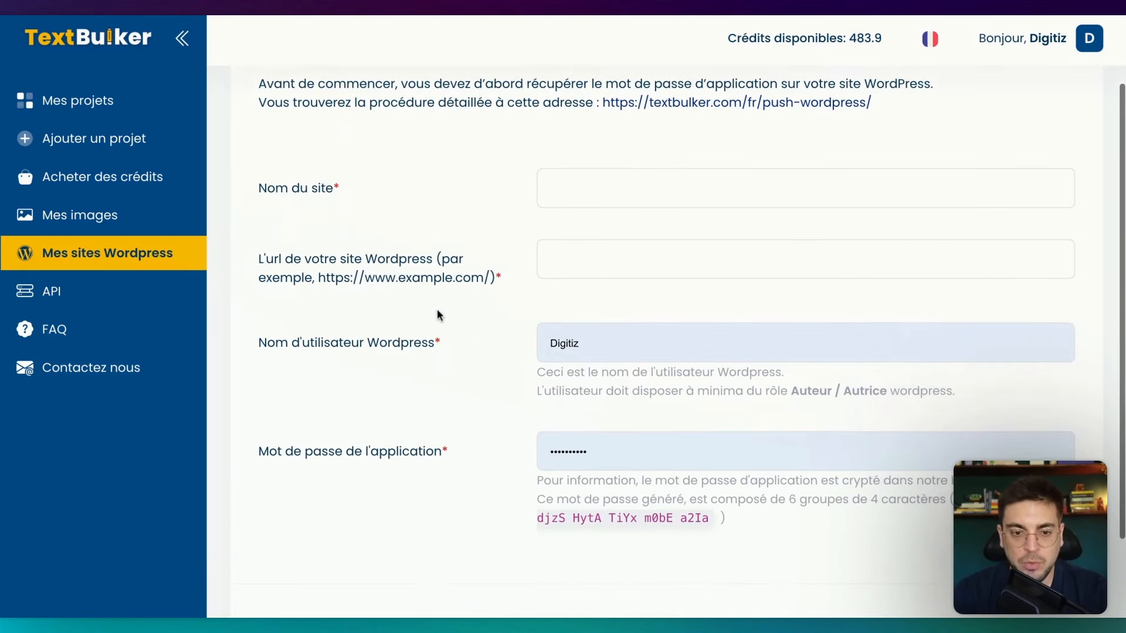
scroll(437, 353, "down", 2)
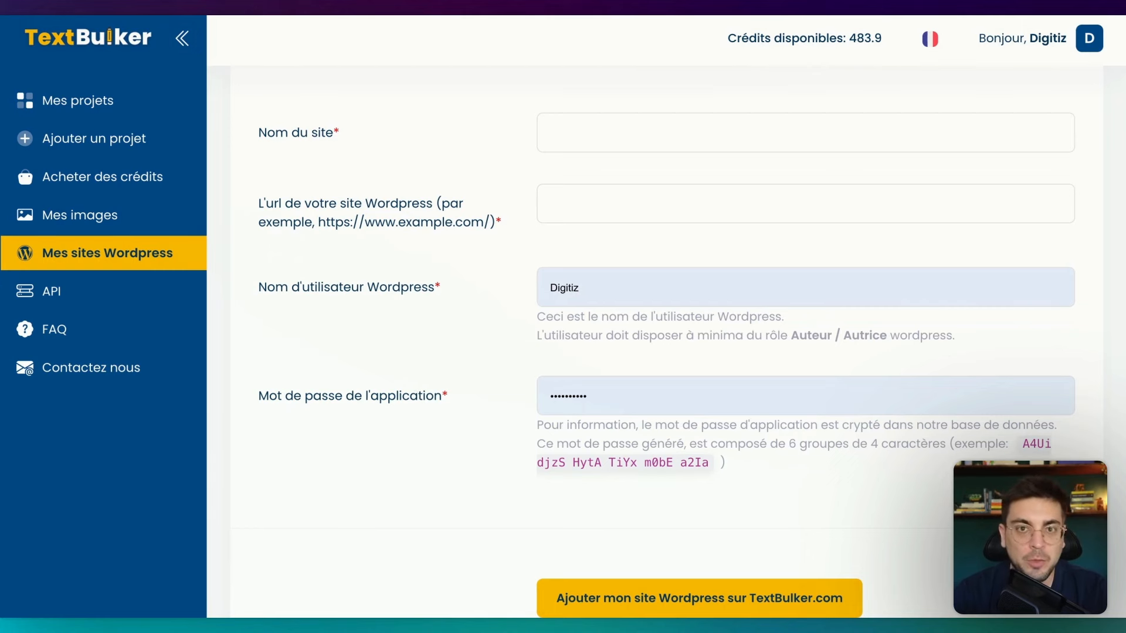
Return to the project list, browse it, and open the Voila le travail project.
left_click(109, 109)
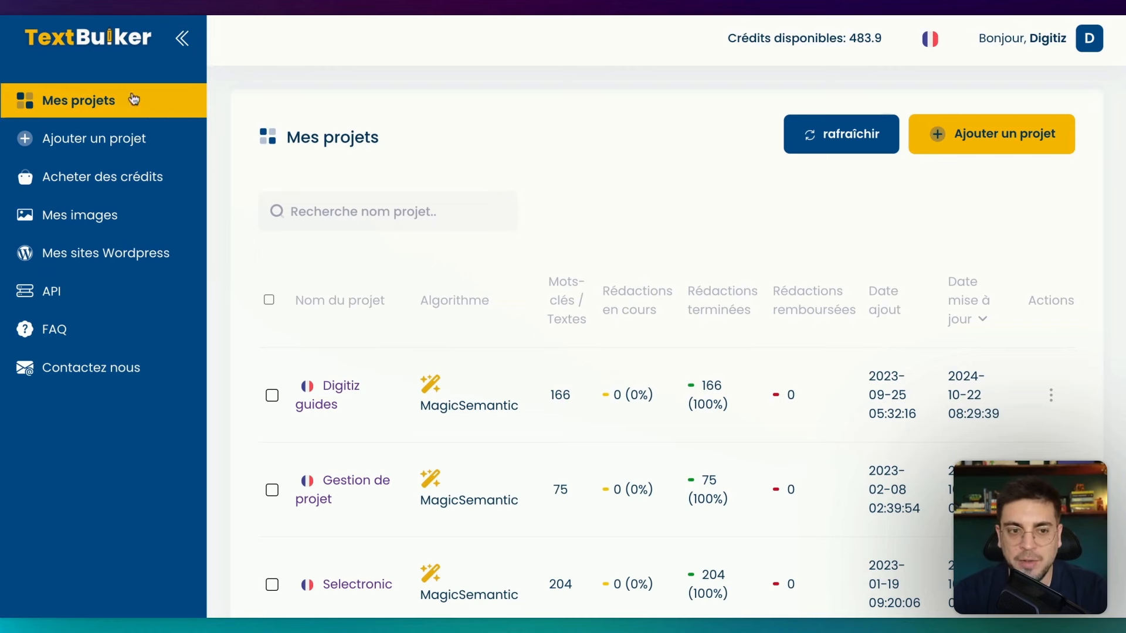
scroll(484, 207, "down", 5)
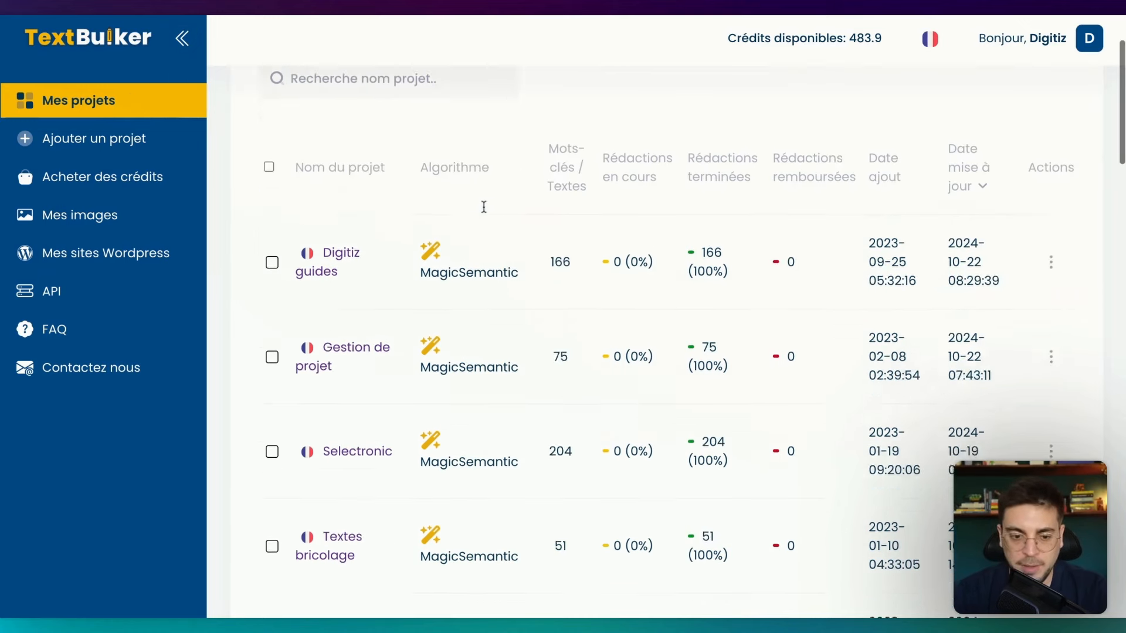
scroll(484, 206, "down", 2)
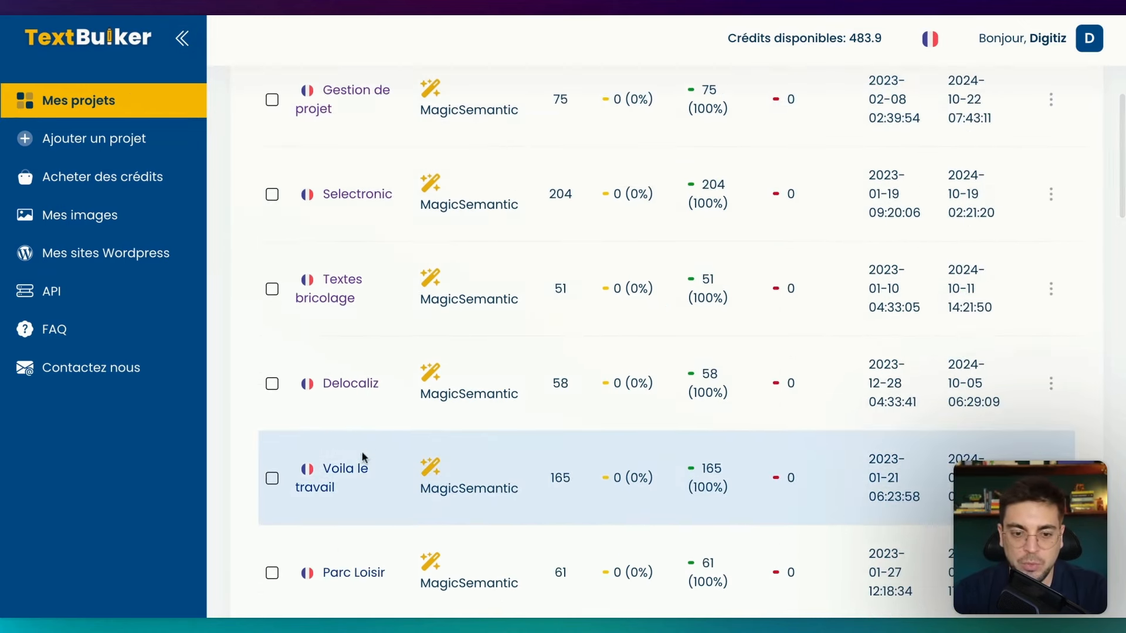
left_click(355, 469)
left_click(445, 167)
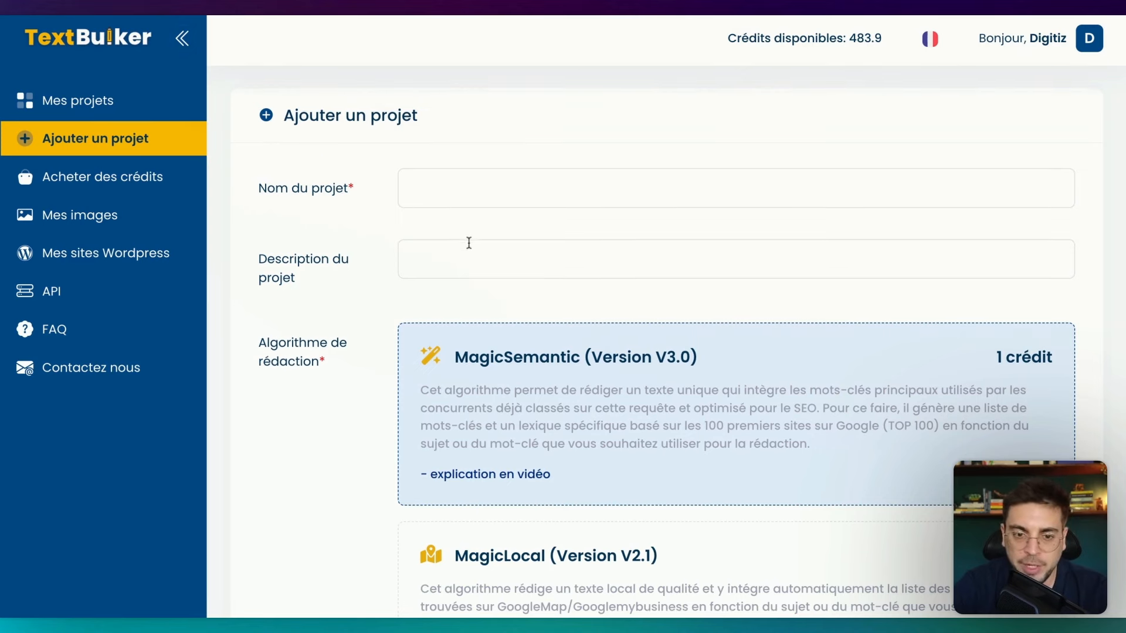
Examine the writing algorithms offered in the new-project form, from MagicSemantic through MagicLocal and MagicNews to MagicSources.
scroll(467, 242, "down", 3)
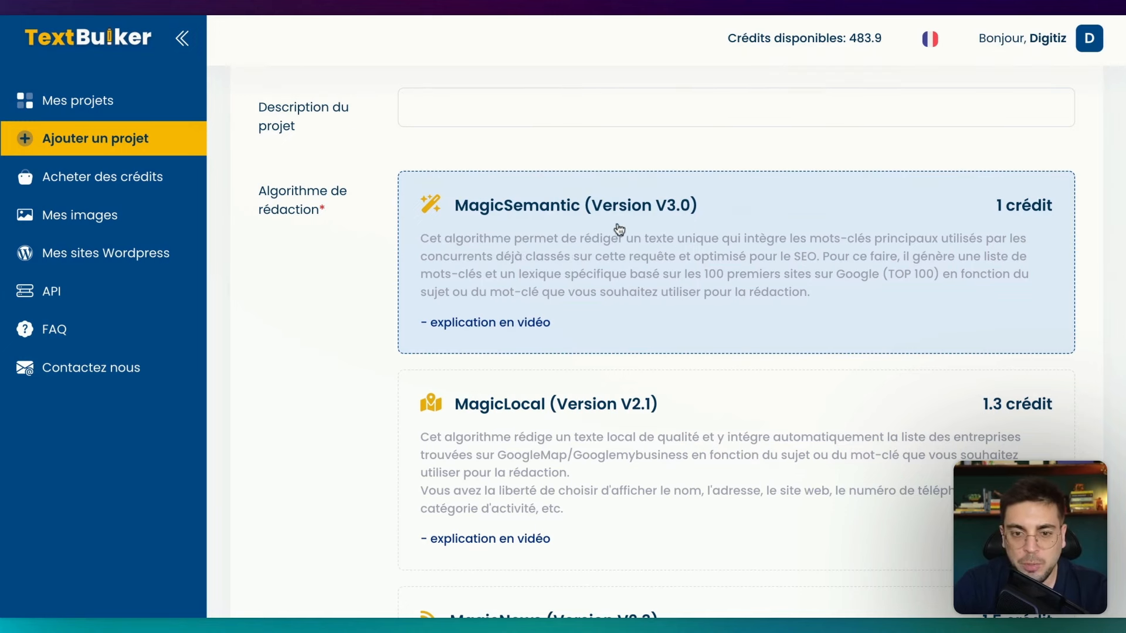
scroll(898, 258, "down", 1)
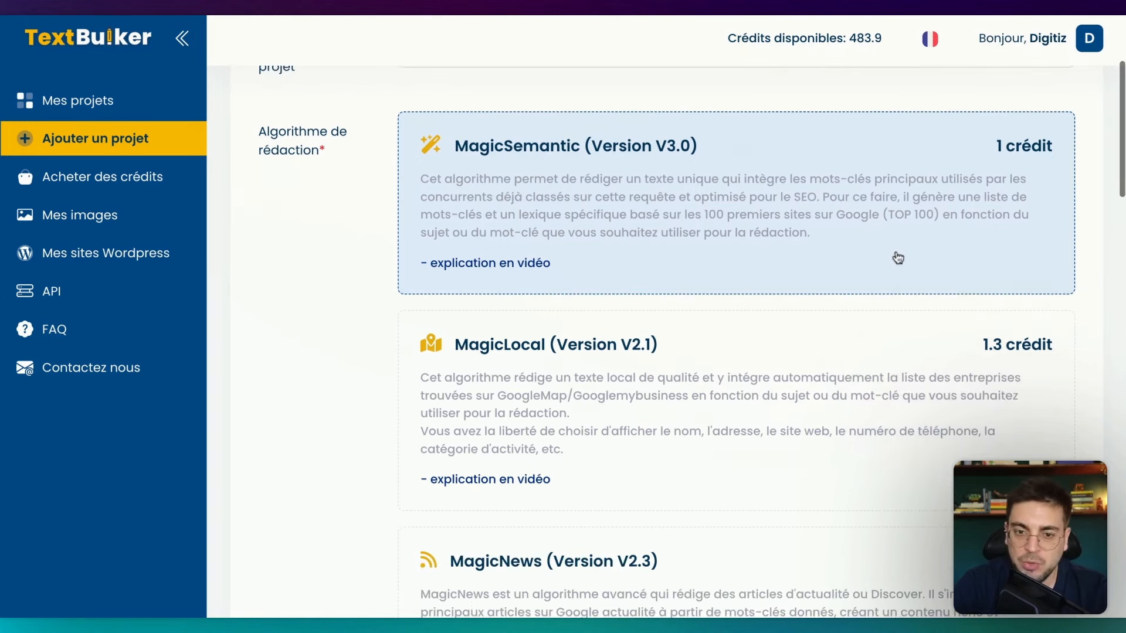
scroll(898, 258, "down", 1)
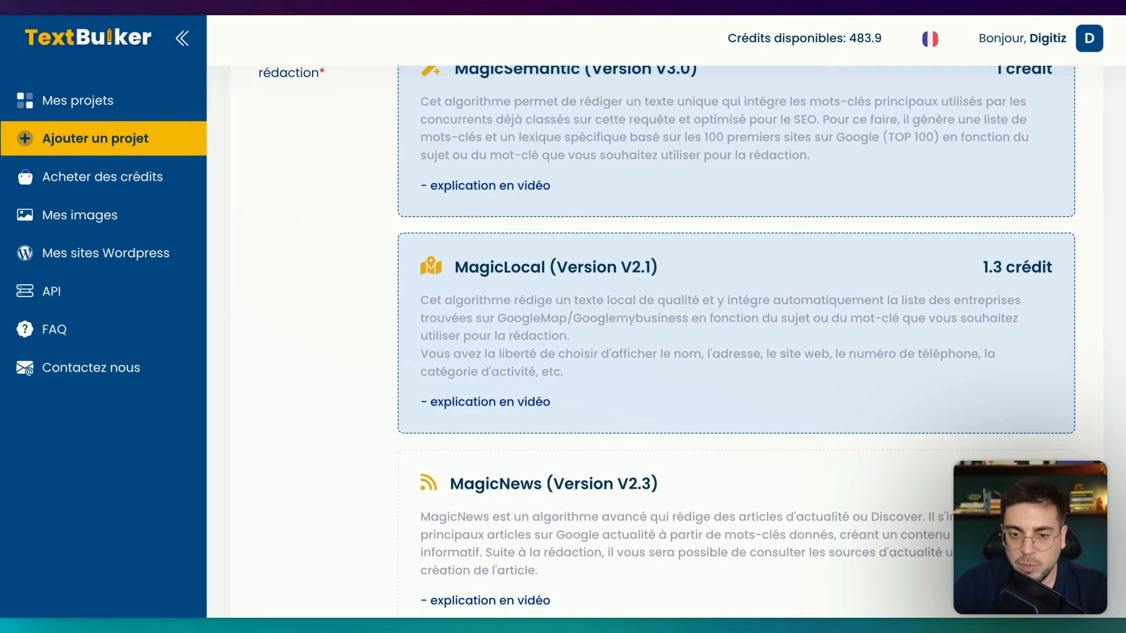
scroll(634, 362, "down", 3)
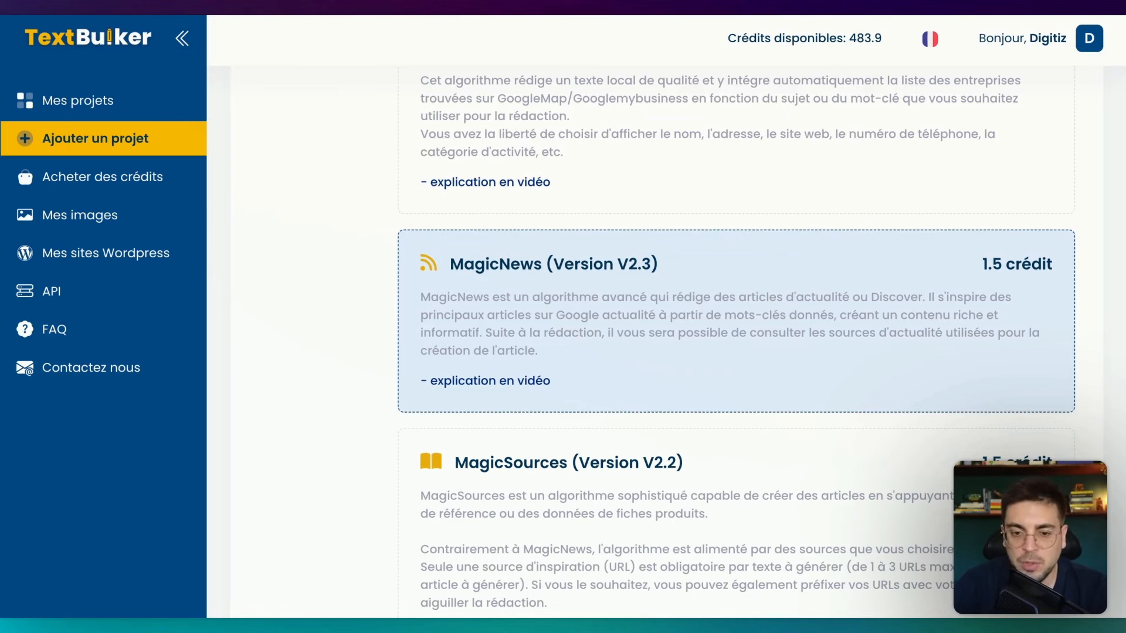
scroll(635, 361, "down", 3)
scroll(635, 362, "down", 2)
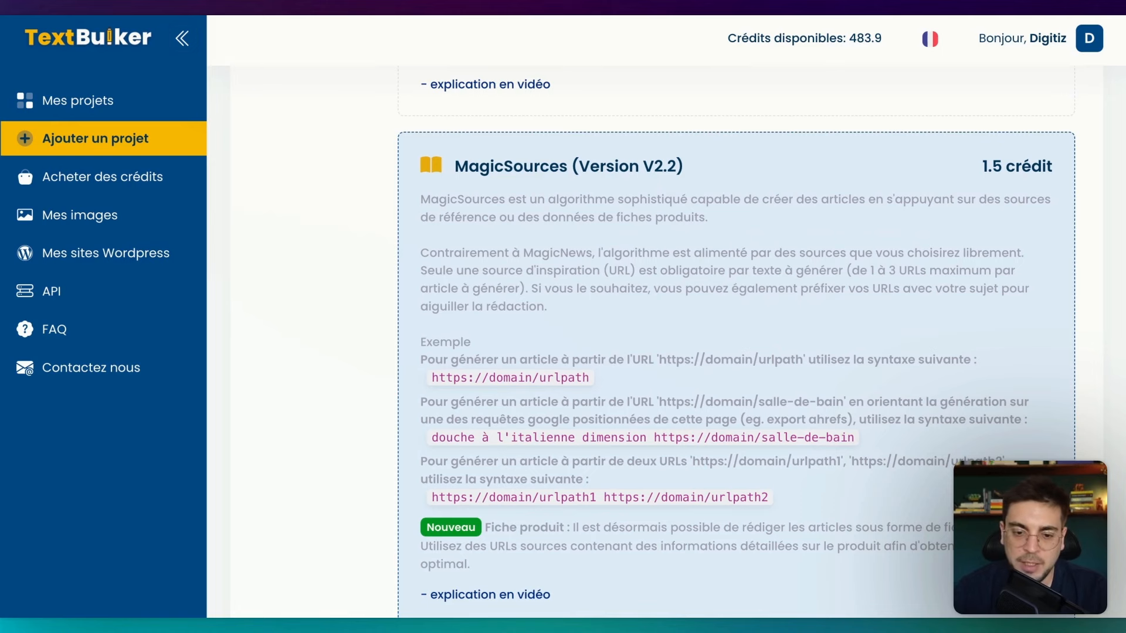
scroll(501, 385, "down", 5)
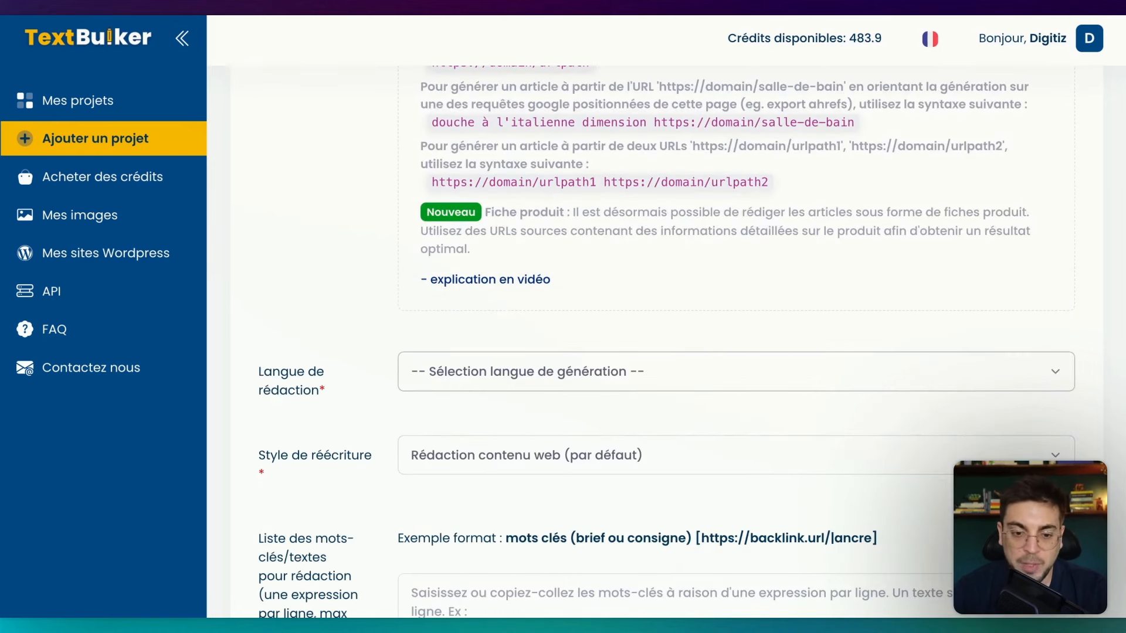
Examine the new-project form's rewriting style, keyword list format with brief and backlink, and bullet-list, table and semantic-linking options.
scroll(351, 277, "down", 3)
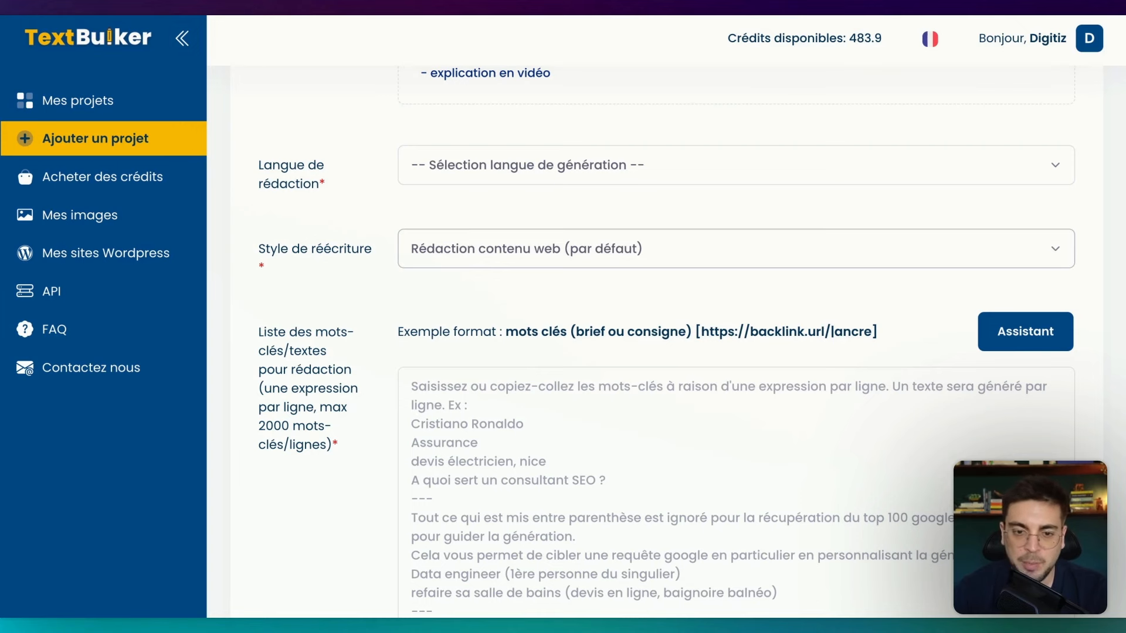
scroll(407, 186, "down", 3)
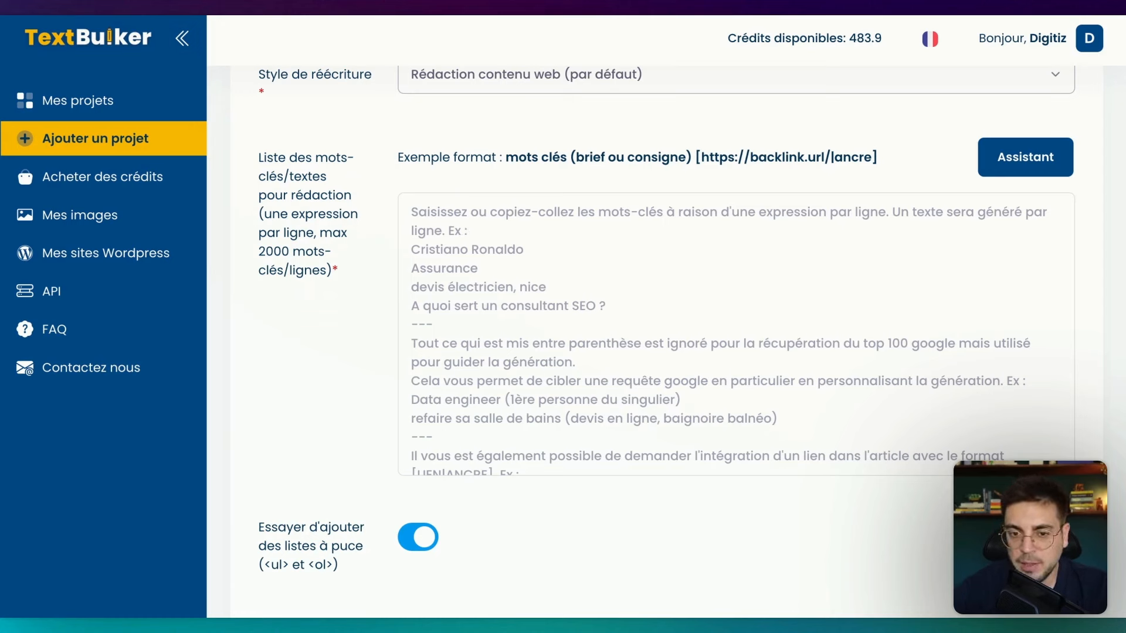
left_click(412, 212)
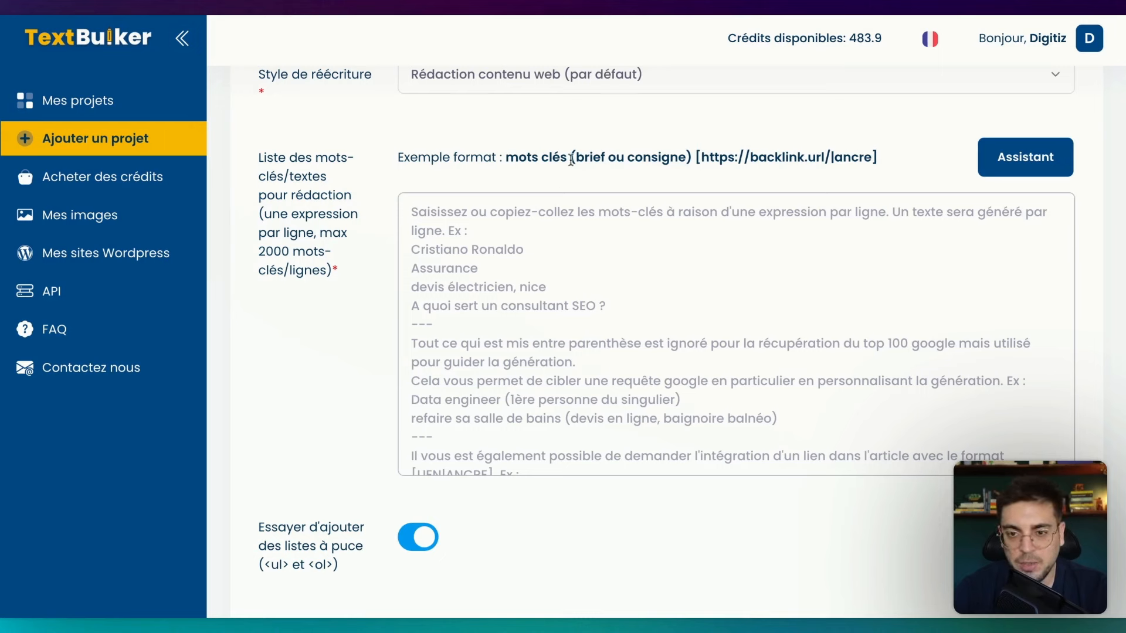
left_click_drag(892, 160, 699, 150)
left_click(698, 150)
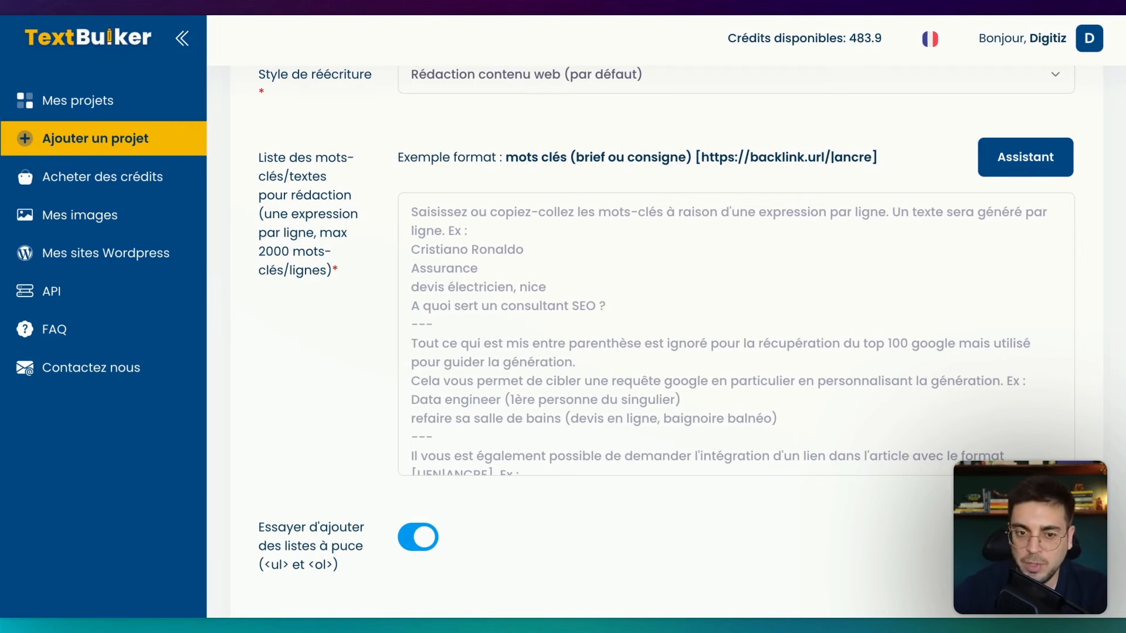
scroll(732, 335, "down", 3)
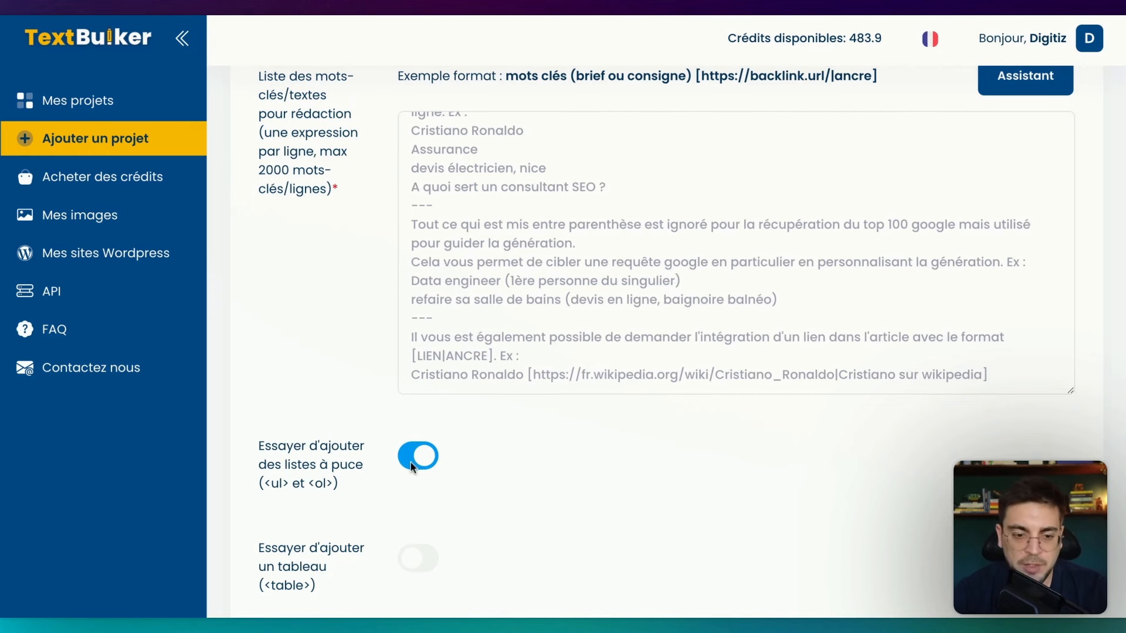
scroll(467, 497, "down", 3)
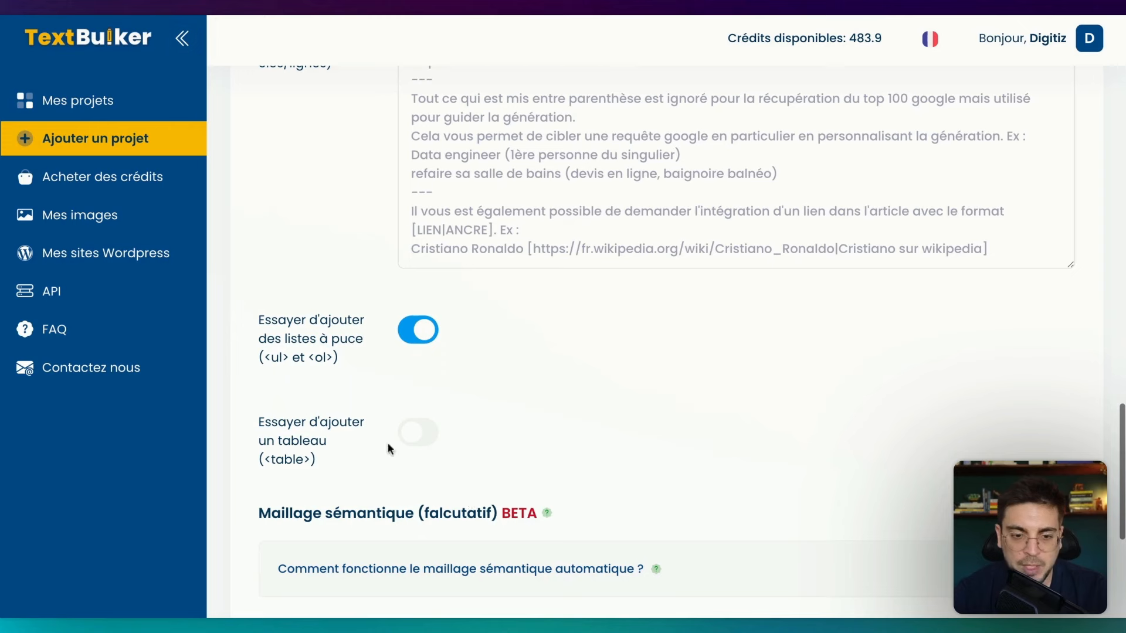
scroll(497, 430, "down", 1)
Find the Voila le travail project in the project list and open its details.
scroll(496, 428, "down", 1)
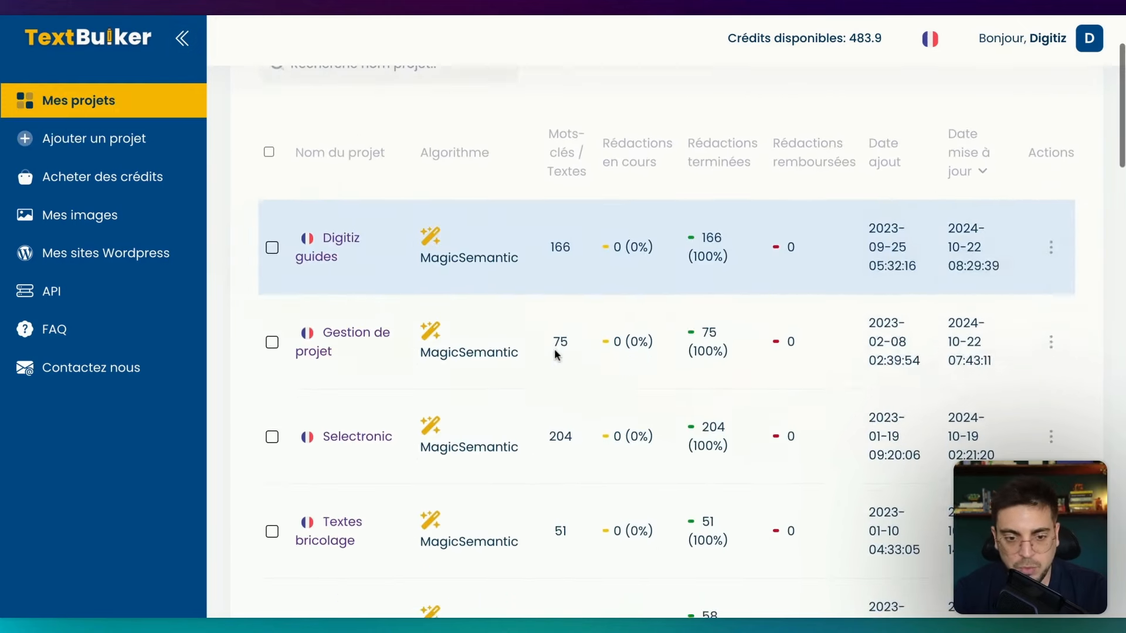
scroll(554, 348, "down", 5)
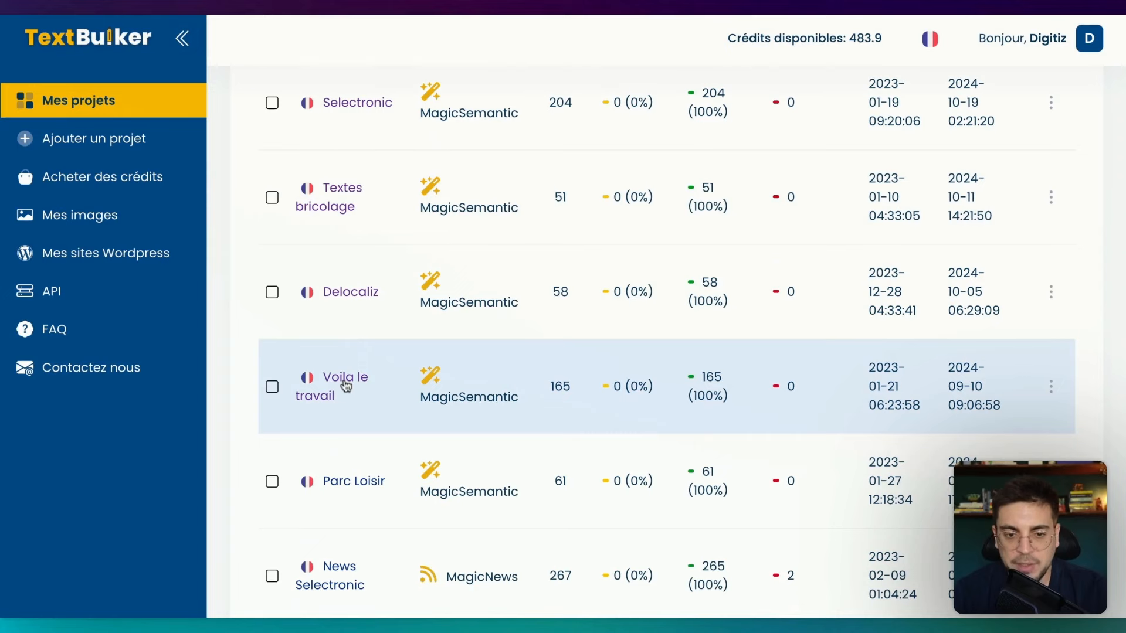
left_click(347, 382)
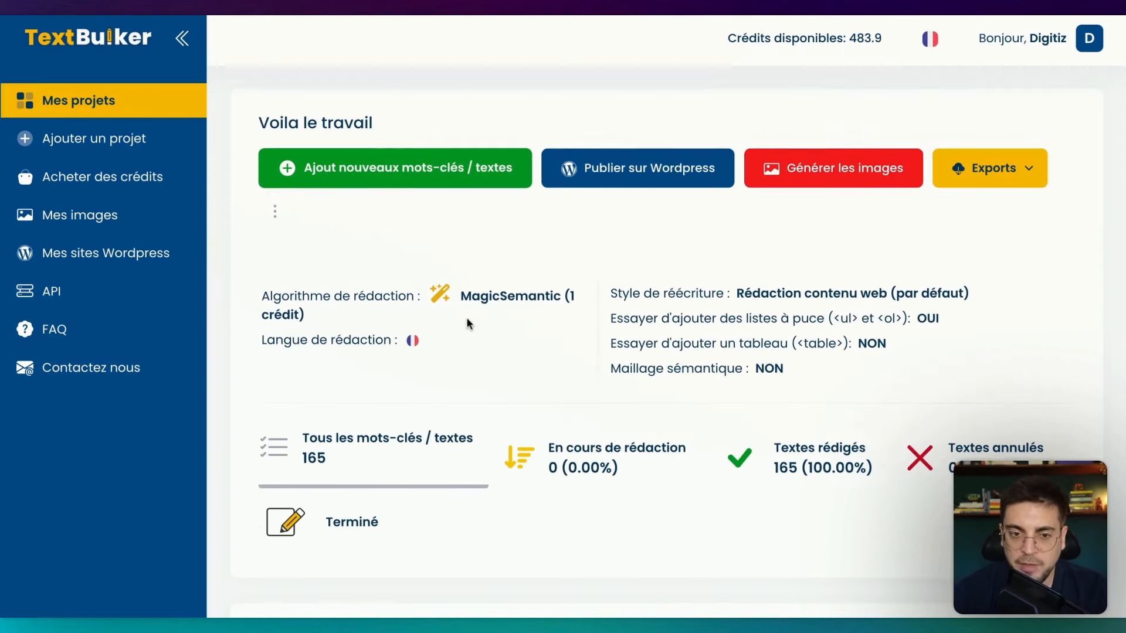
Add the keyword "comment apprendre l'anglais seul" to the Voila le travail project and submit it for writing.
scroll(466, 317, "down", 2)
scroll(466, 315, "up", 2)
left_click(397, 171)
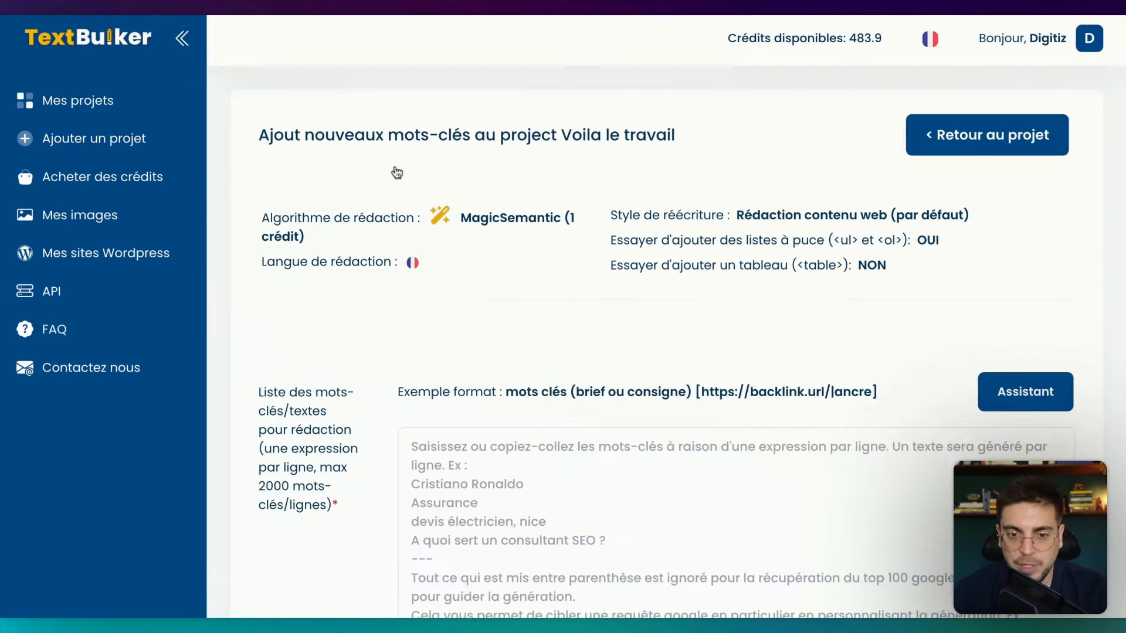
left_click(512, 496)
type("comment apprendre l'anglais seul")
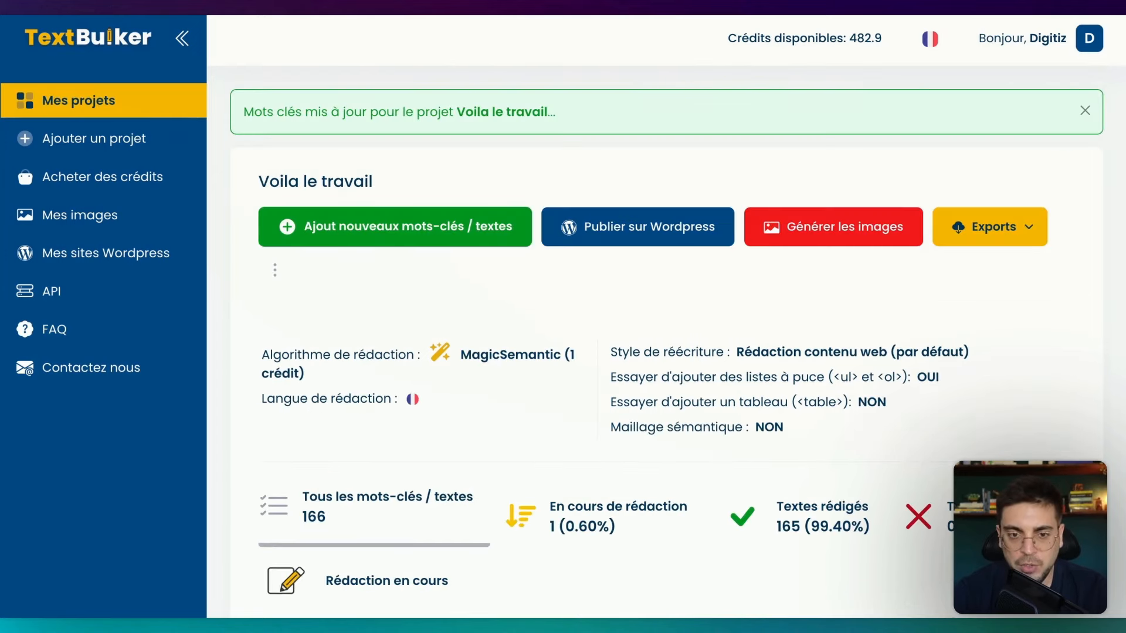
Open the finished article "comment apprendre l'anglais seul" in the project's keyword list and skim its text.
scroll(666, 346, "down", 5)
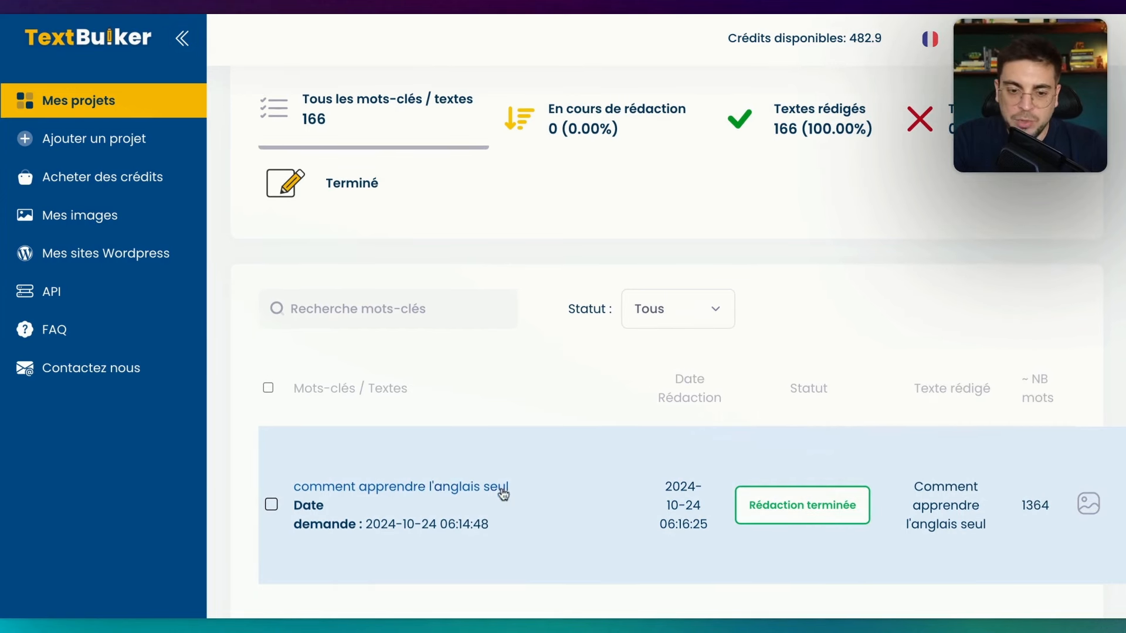
left_click(428, 486)
scroll(666, 338, "down", 10)
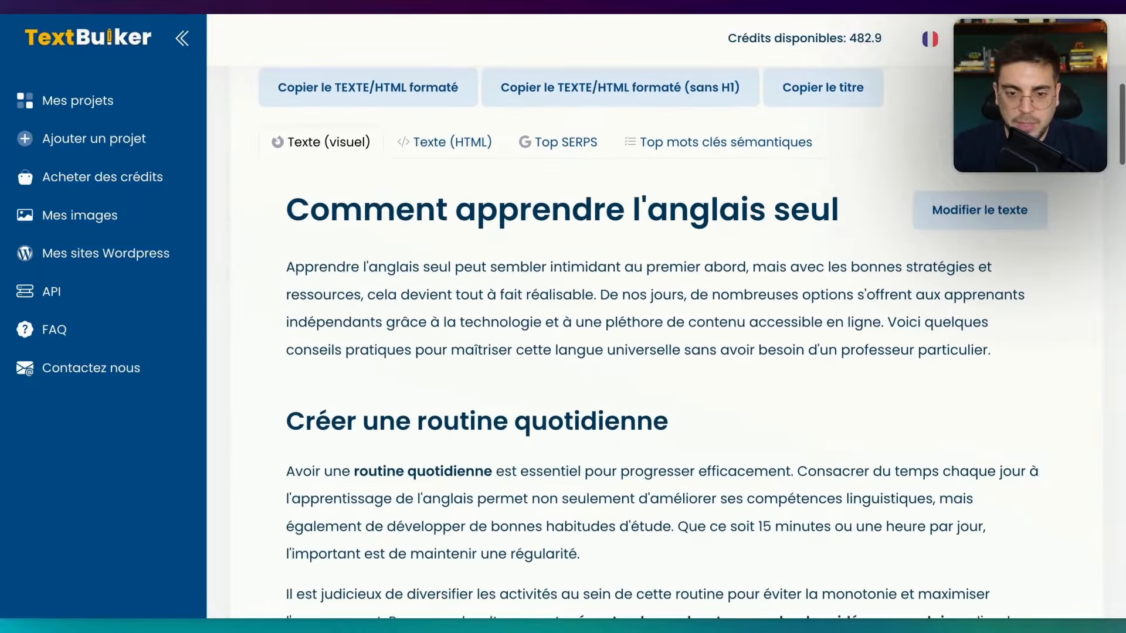
scroll(666, 337, "down", 5)
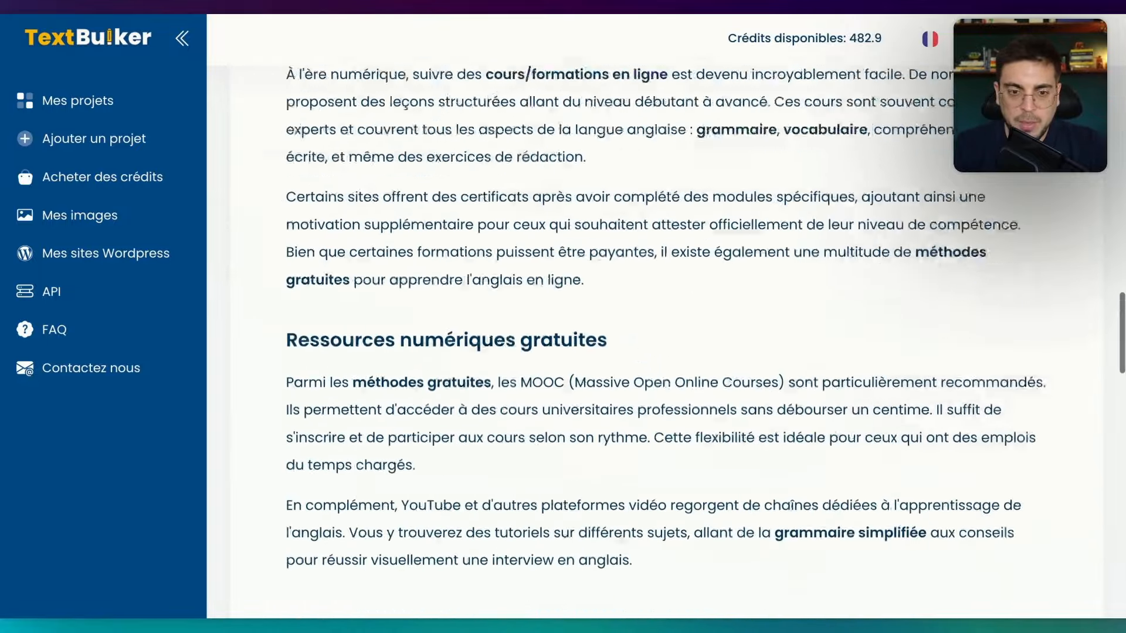
scroll(666, 338, "up", 8)
scroll(342, 159, "down", 2)
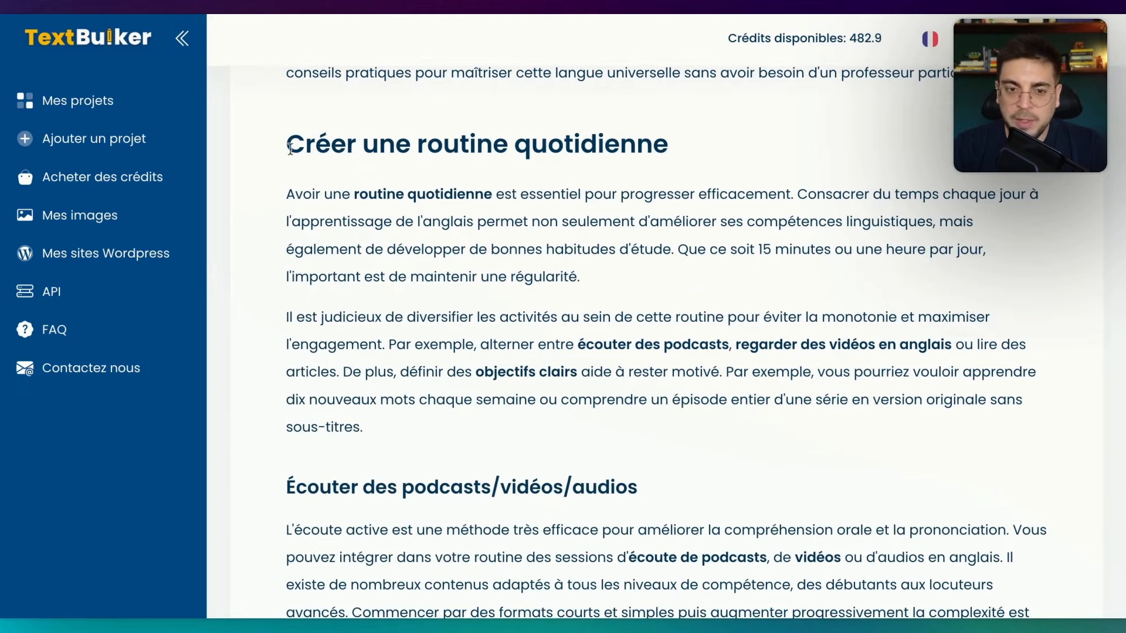
Examine the article's heading structure, bold keywords and bullet list, from the daily routine section to the online courses section.
scroll(373, 478, "down", 3)
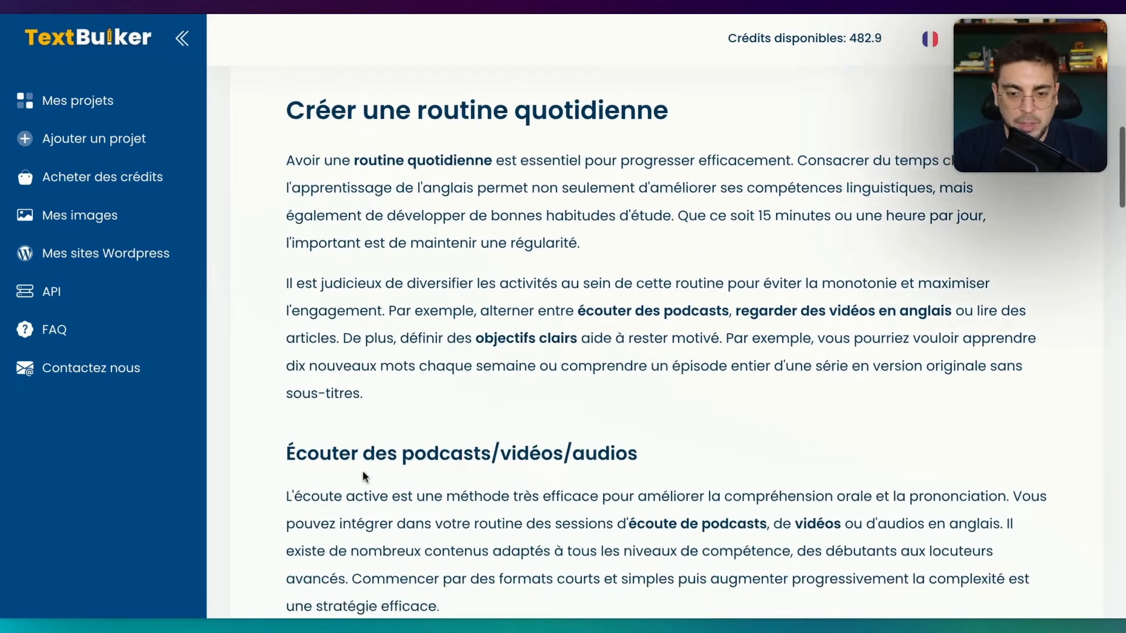
triple_click(420, 306)
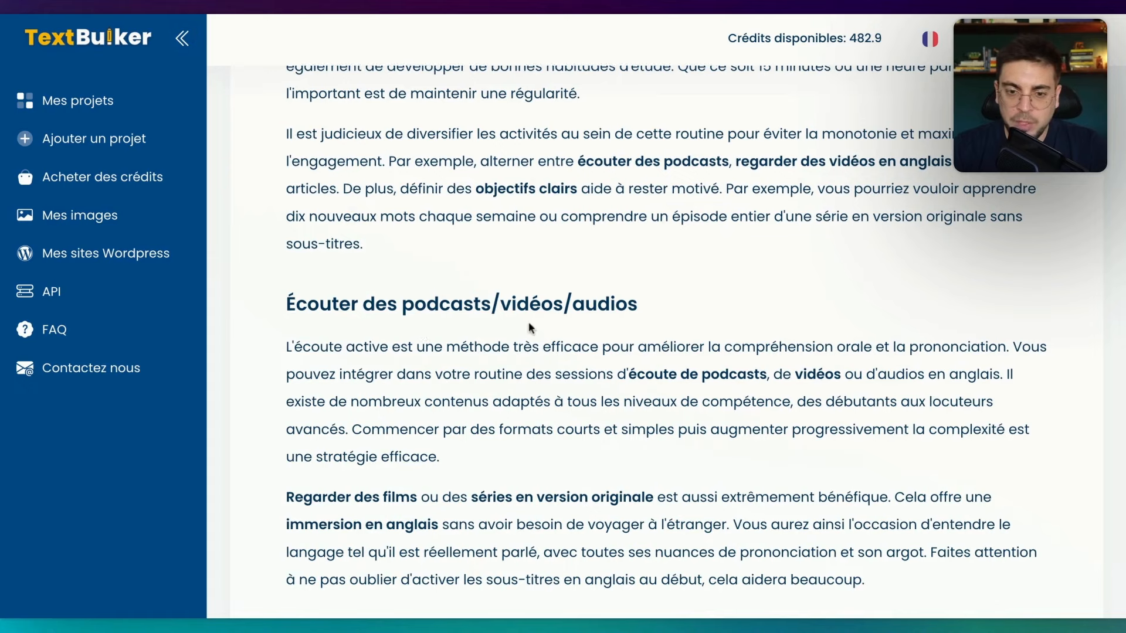
scroll(529, 321, "down", 2)
scroll(528, 321, "up", 1)
left_click_drag(286, 234, 637, 234)
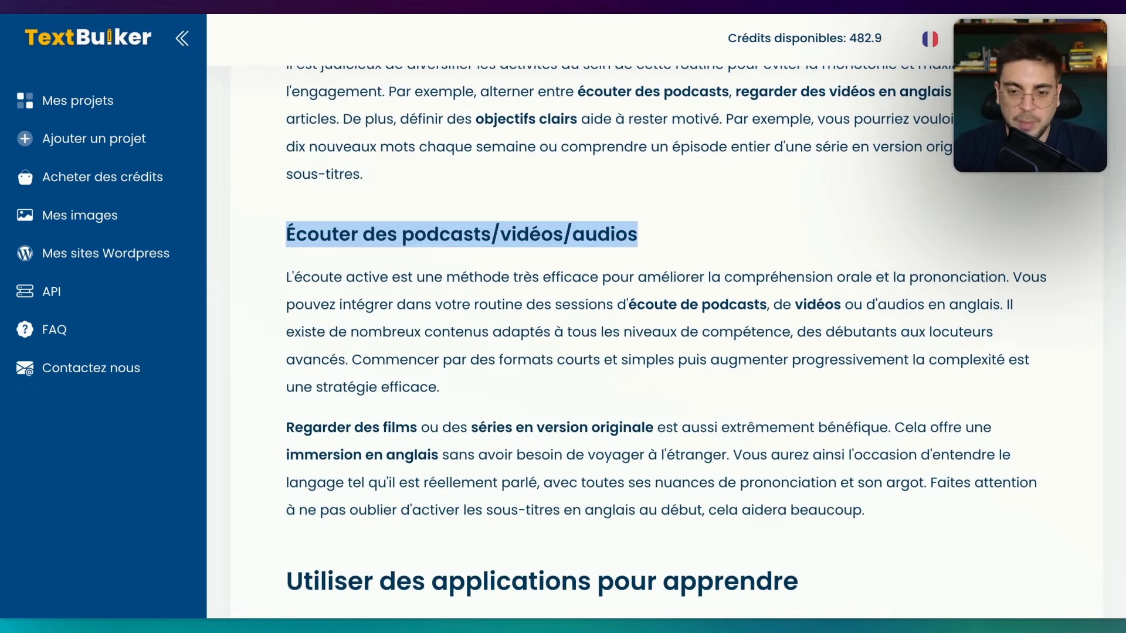
scroll(360, 226, "down", 8)
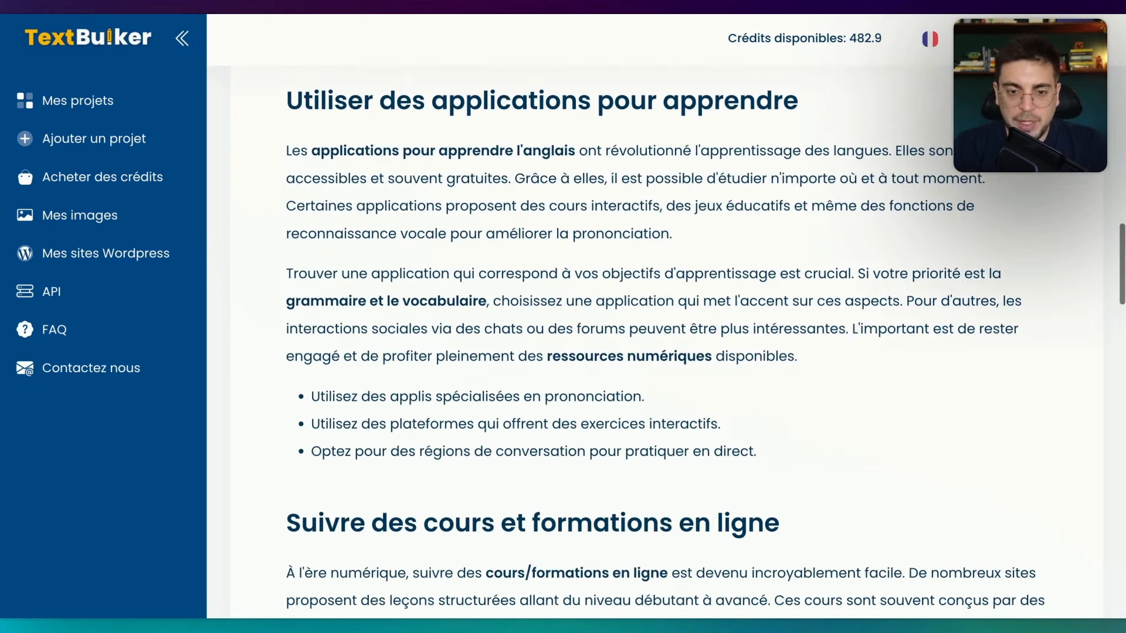
scroll(360, 226, "down", 2)
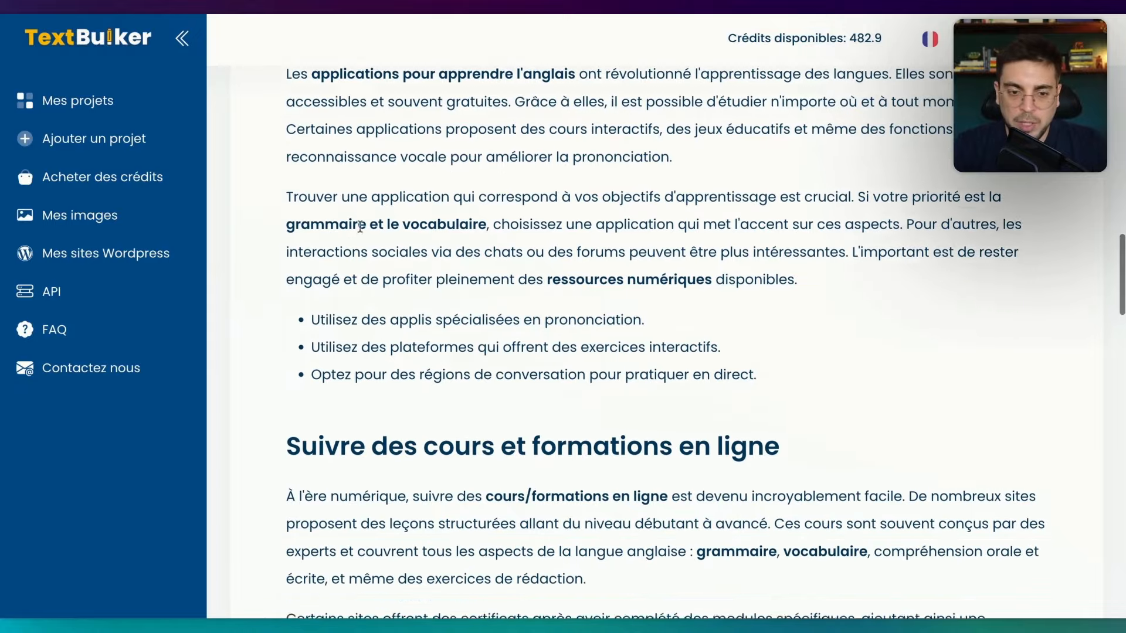
scroll(352, 295, "down", 20)
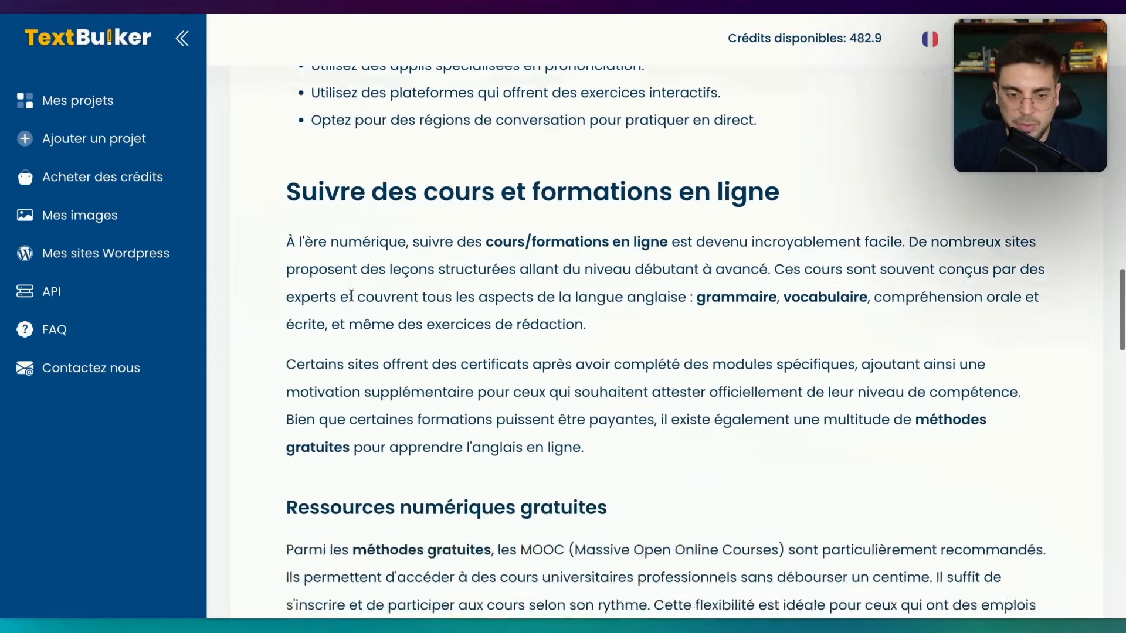
scroll(665, 295, "up", 20)
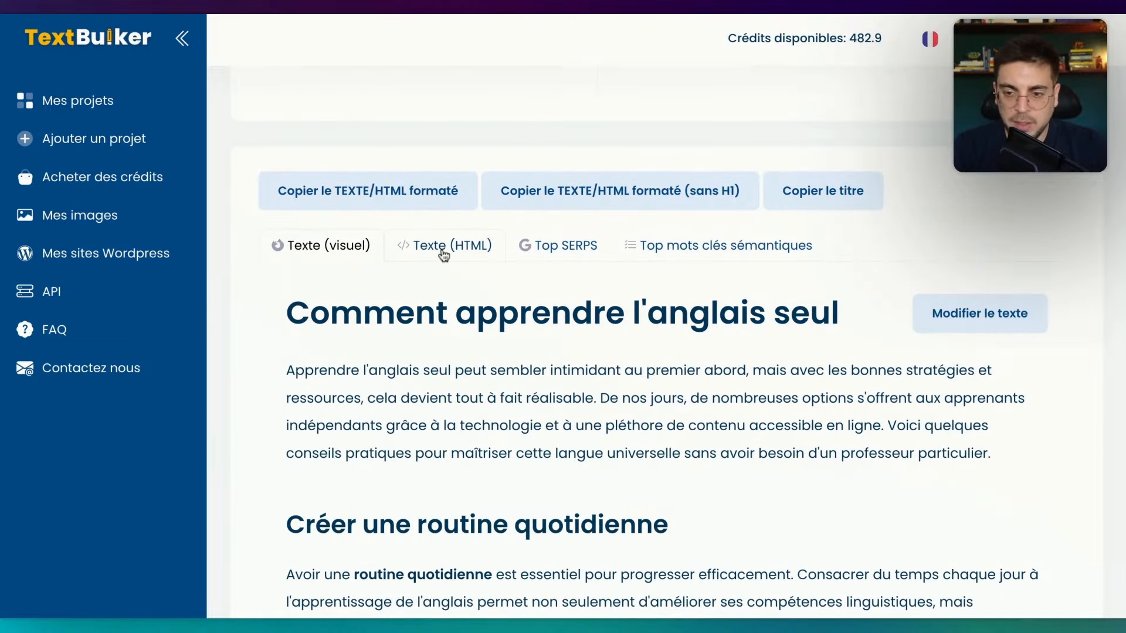
Review the article's HTML version, top SERP results and top semantic keywords, and return to the visual text.
left_click(443, 253)
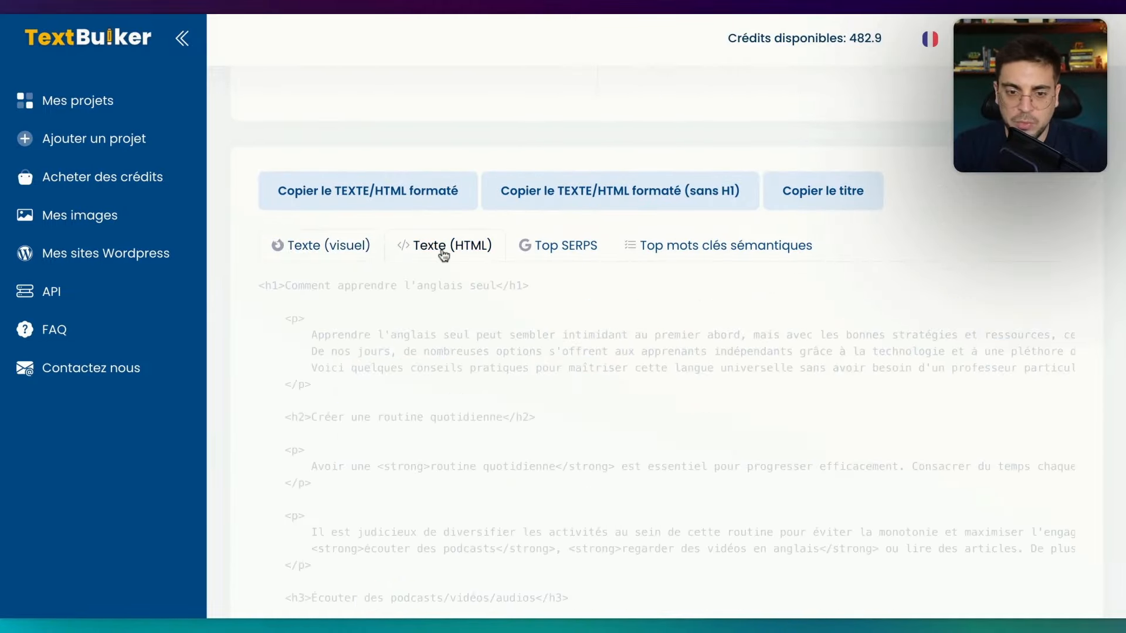
left_click(542, 251)
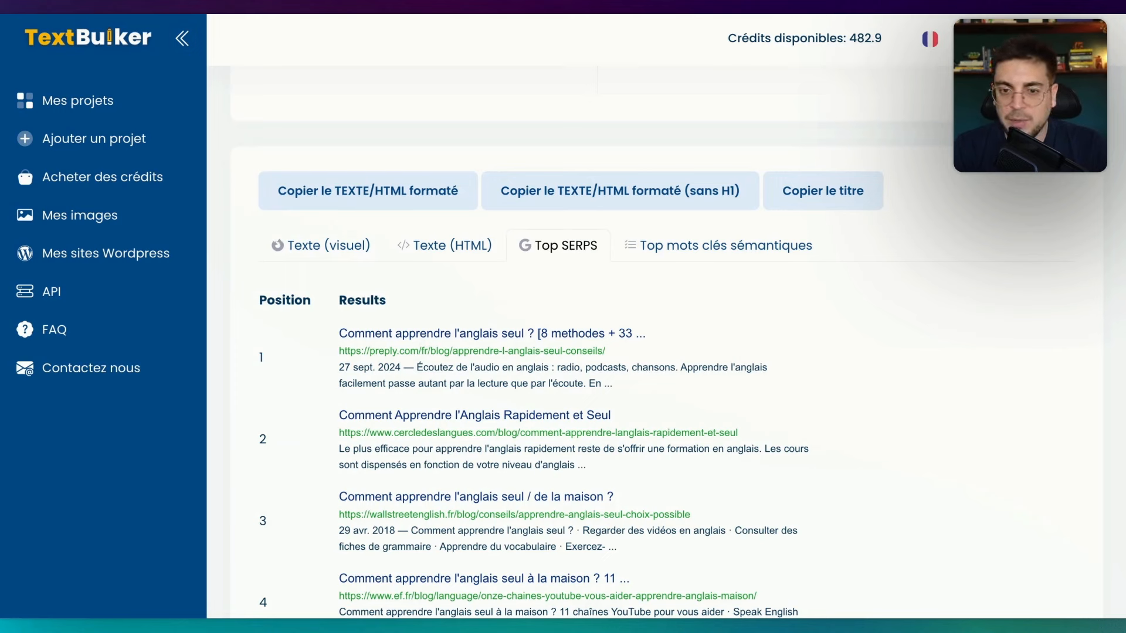
left_click(651, 261)
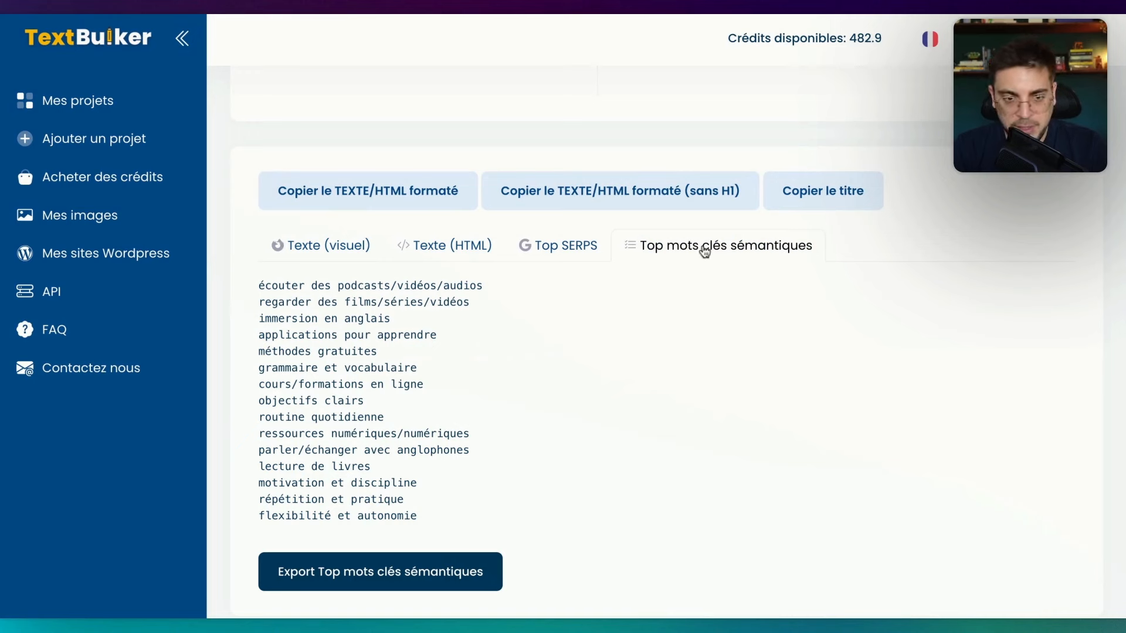
left_click(328, 244)
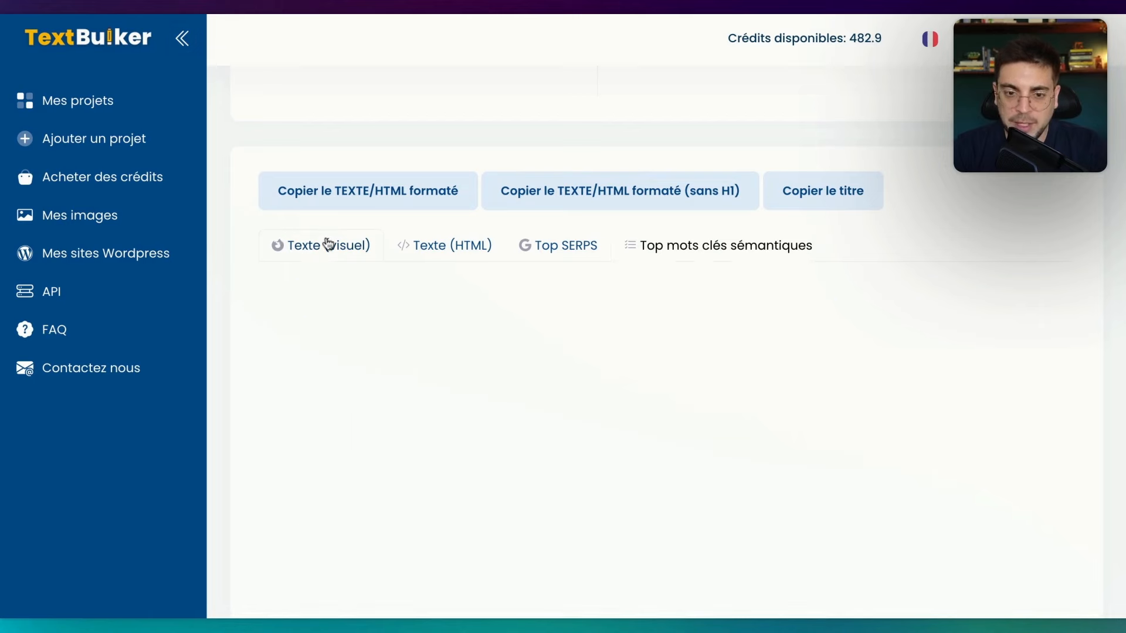
left_click(719, 192)
Generate one image for the article in 16:9 ratio, using the article title as the prompt.
scroll(801, 218, "up", 5)
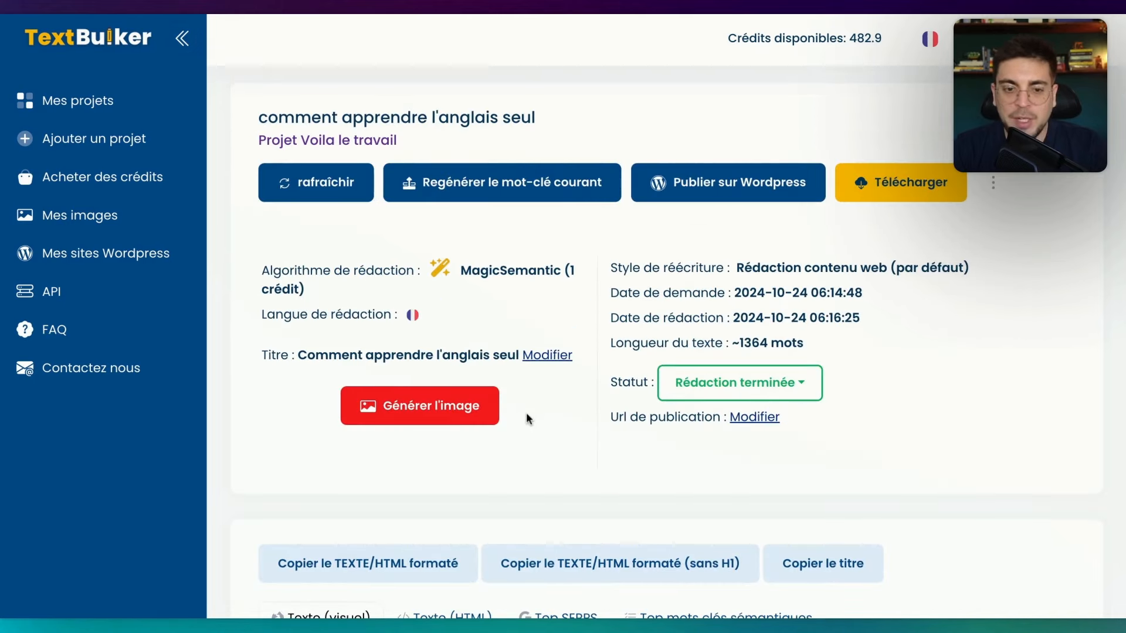
left_click(420, 410)
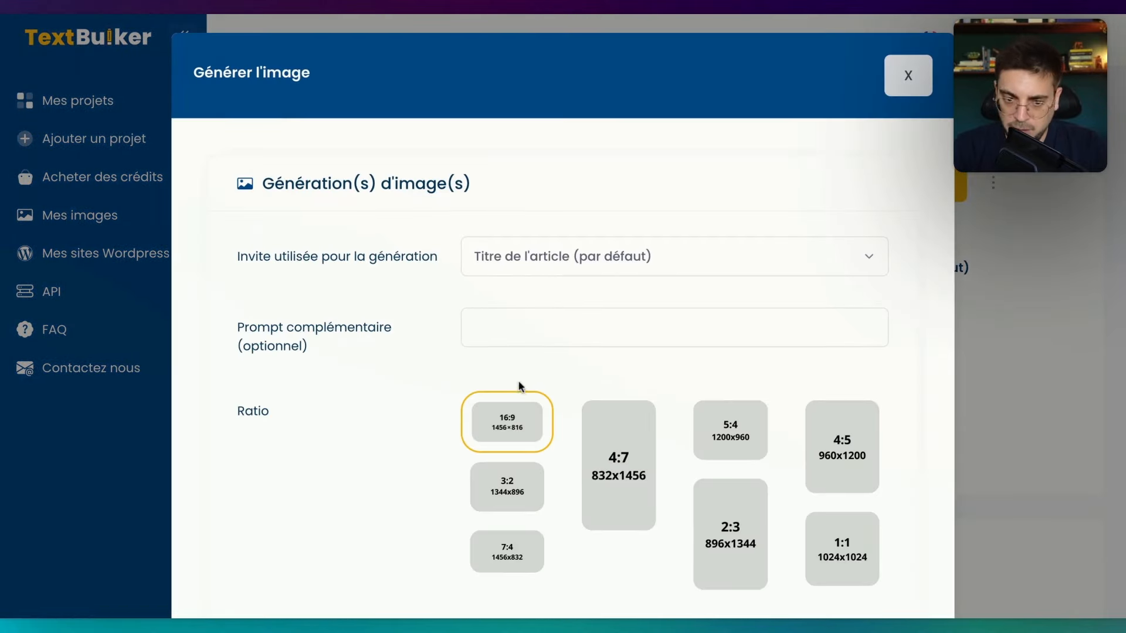
scroll(606, 297, "down", 10)
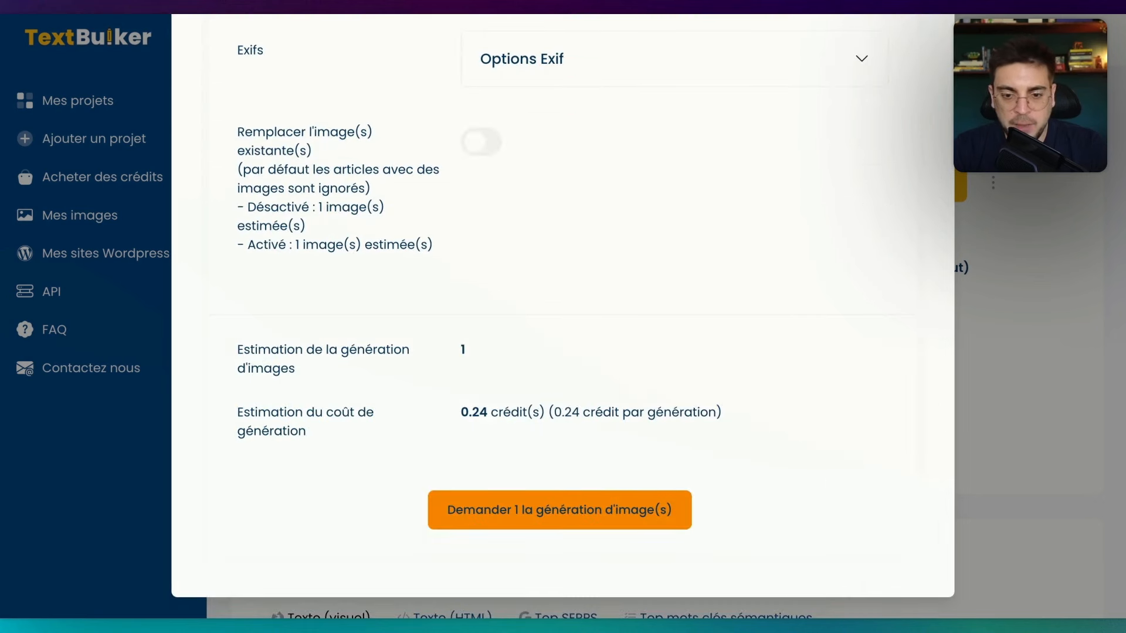
left_click(531, 508)
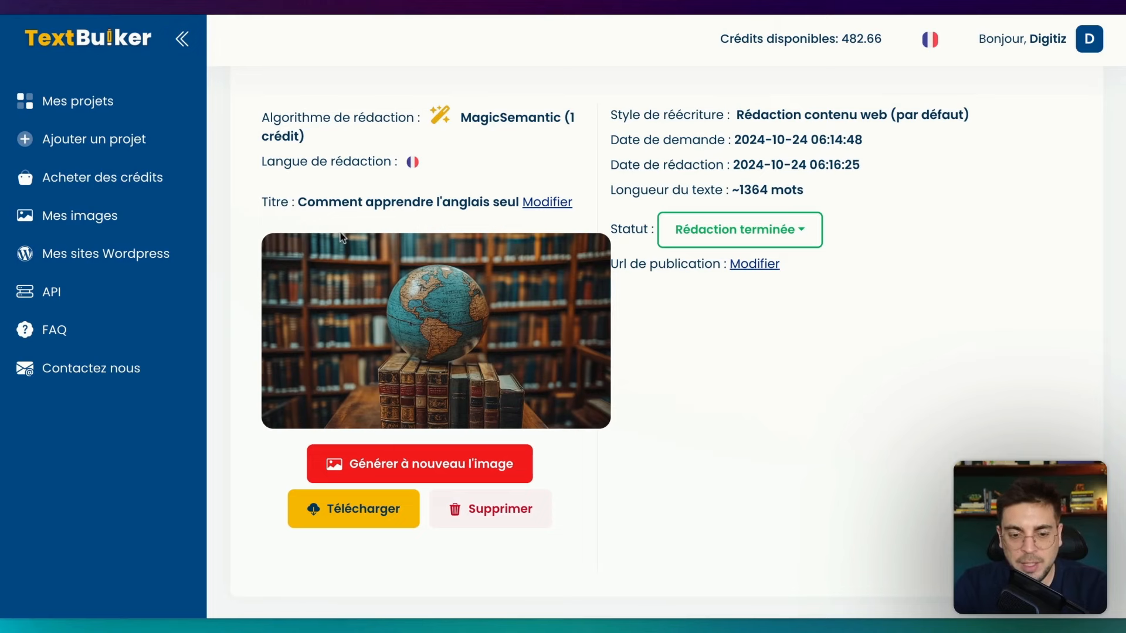
Switch to Lucide, run an AI-detection analysis of the generated article under the title "Textbulker" and review the result.
scroll(343, 239, "down", 6)
scroll(354, 357, "down", 2)
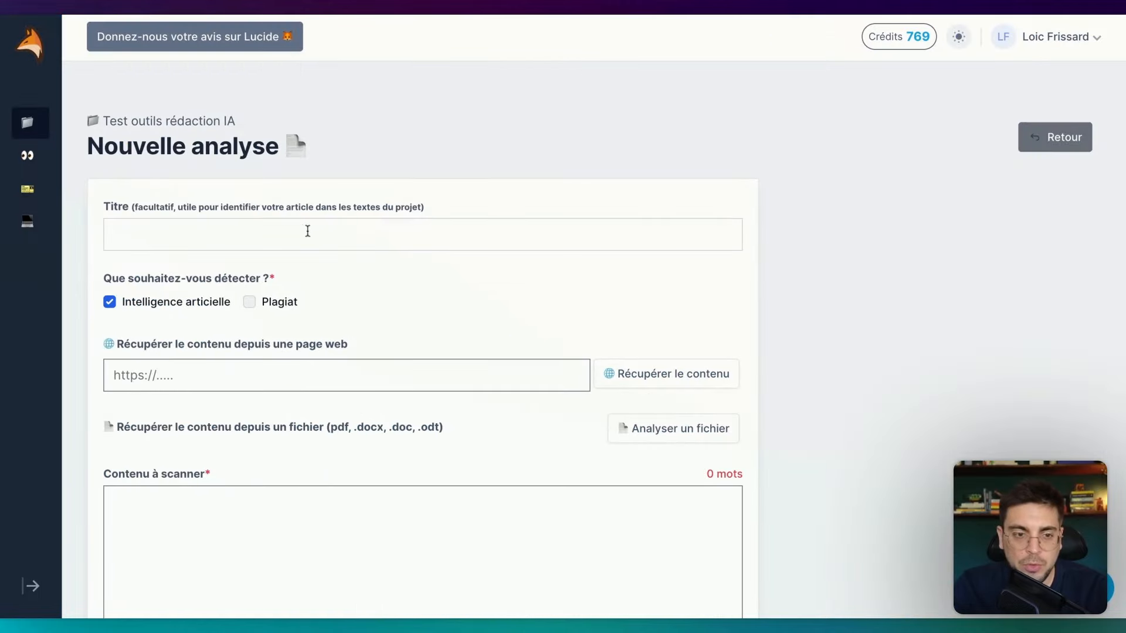
left_click(307, 230)
type("Textbuilder")
left_click(312, 535)
key("ctrl+v")
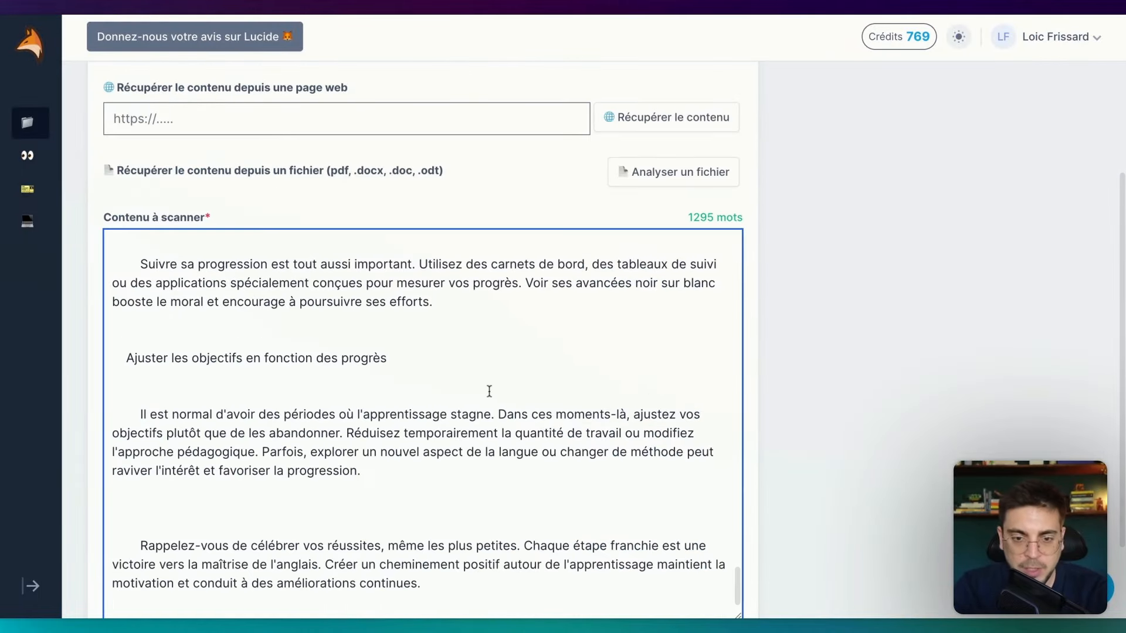
scroll(469, 498, "down", 2)
left_click(463, 555)
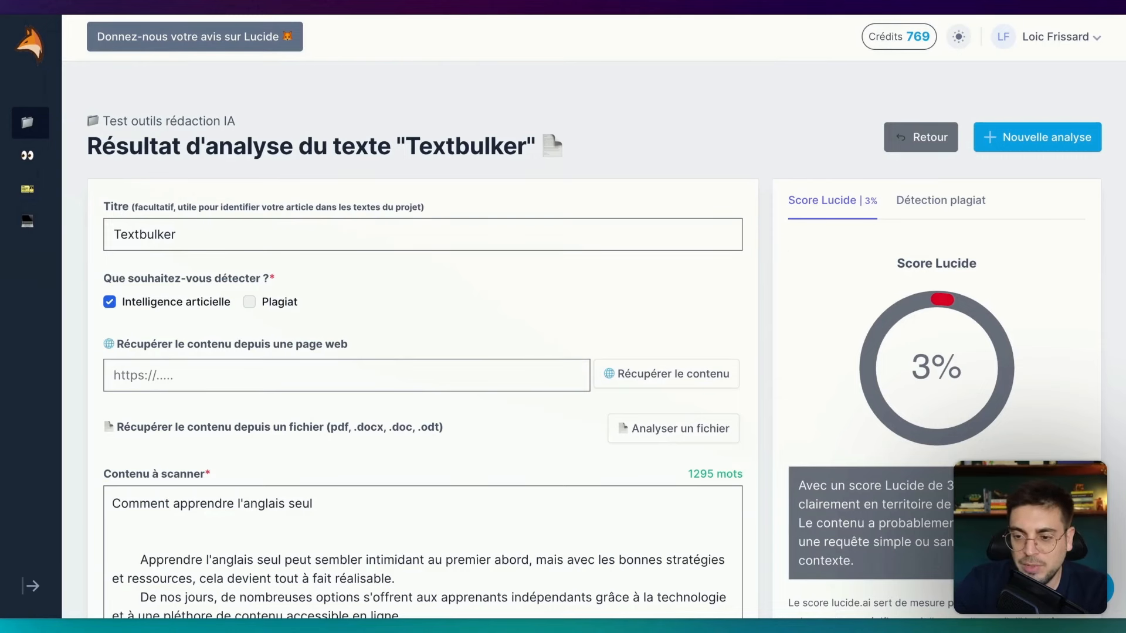
scroll(340, 398, "down", 3)
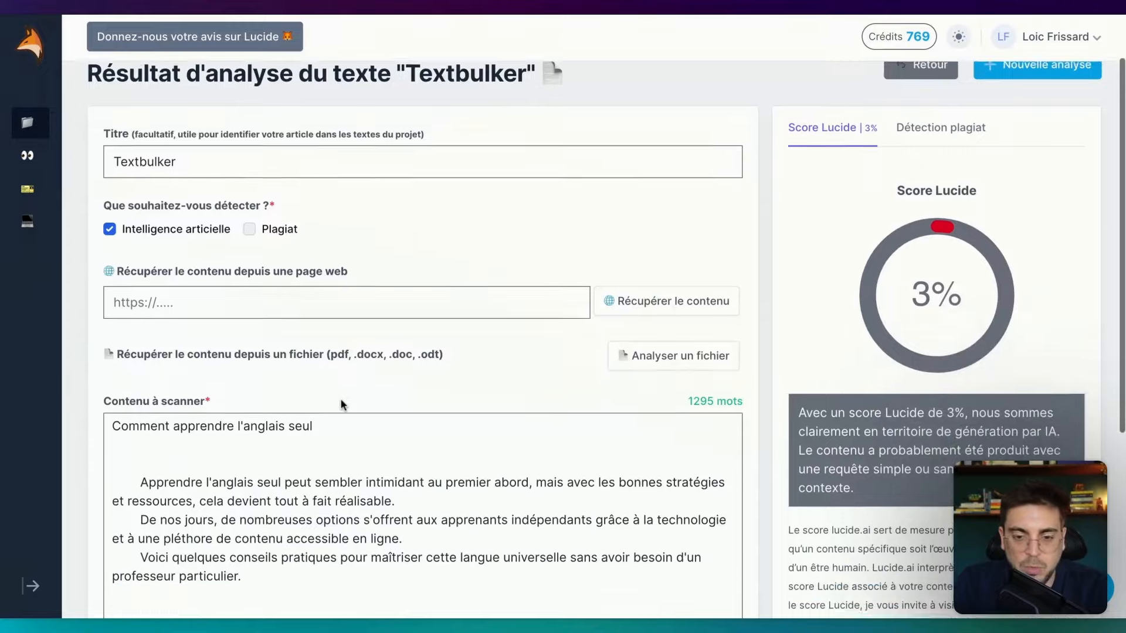
scroll(340, 399, "down", 1)
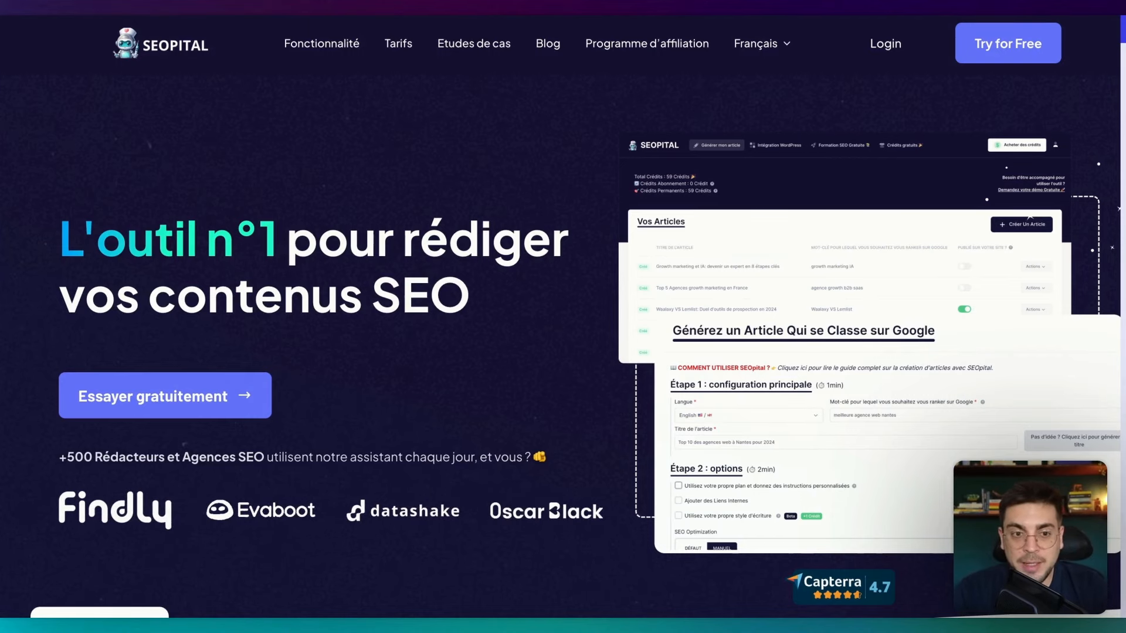
Switch to the SEOPITAL website and examine its three-step content generation process and feature overview.
scroll(562, 316, "down", 5)
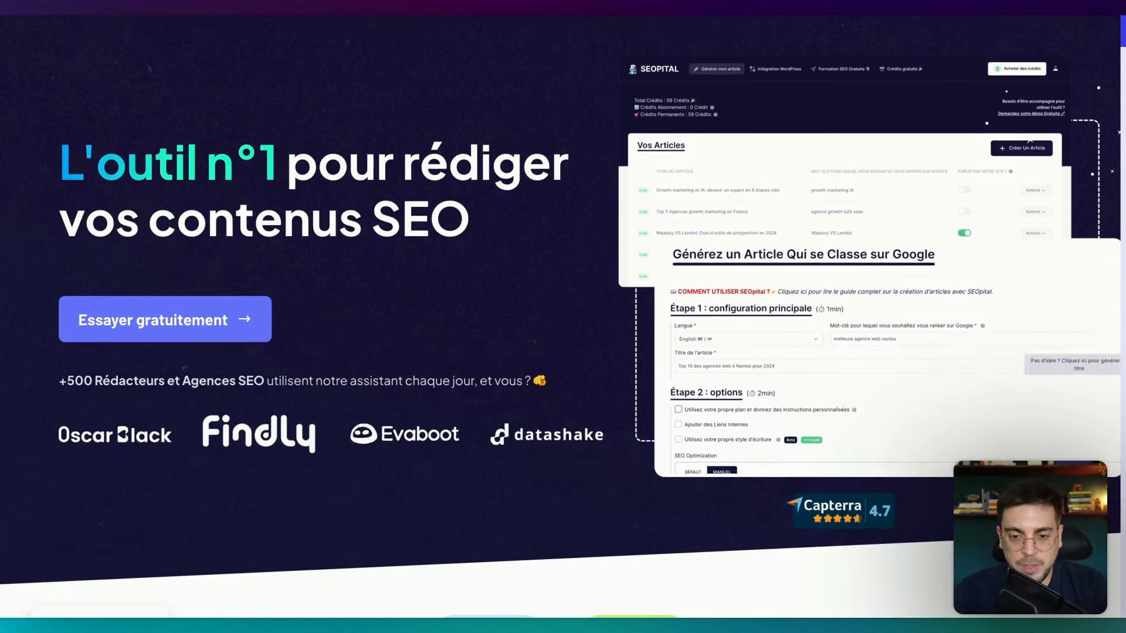
scroll(507, 264, "down", 3)
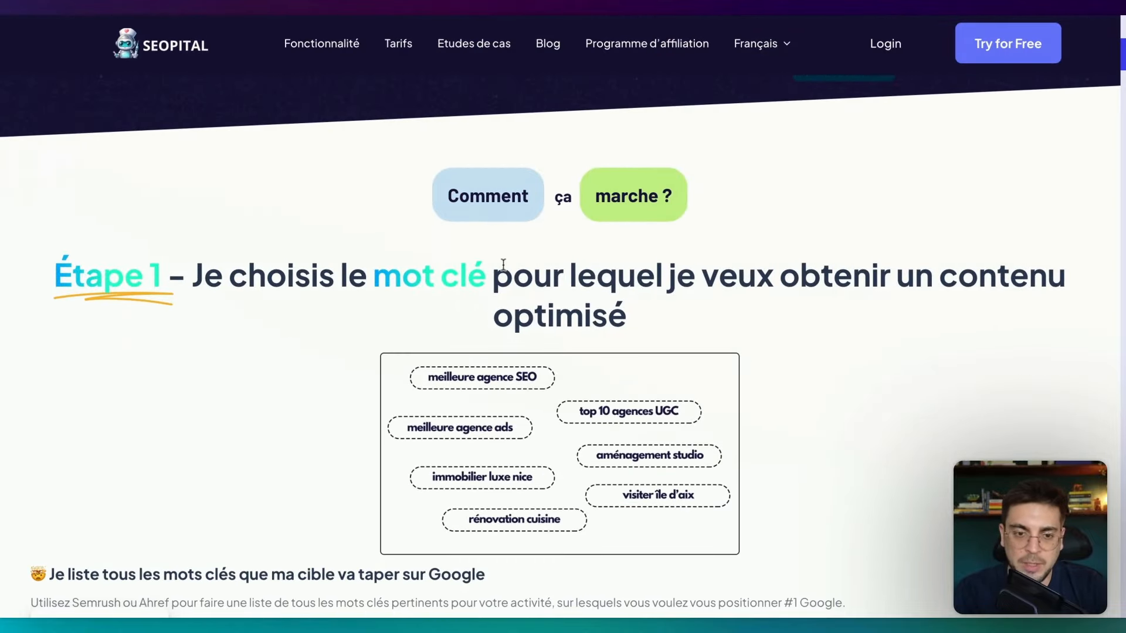
scroll(428, 271, "down", 5)
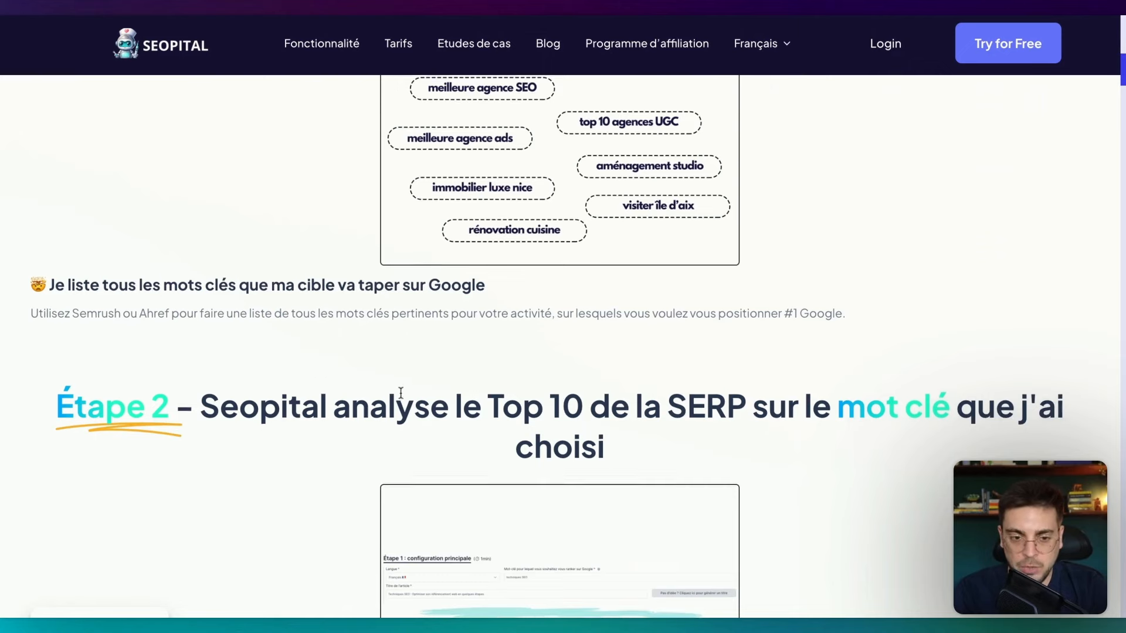
scroll(400, 389, "down", 1)
scroll(401, 393, "down", 1)
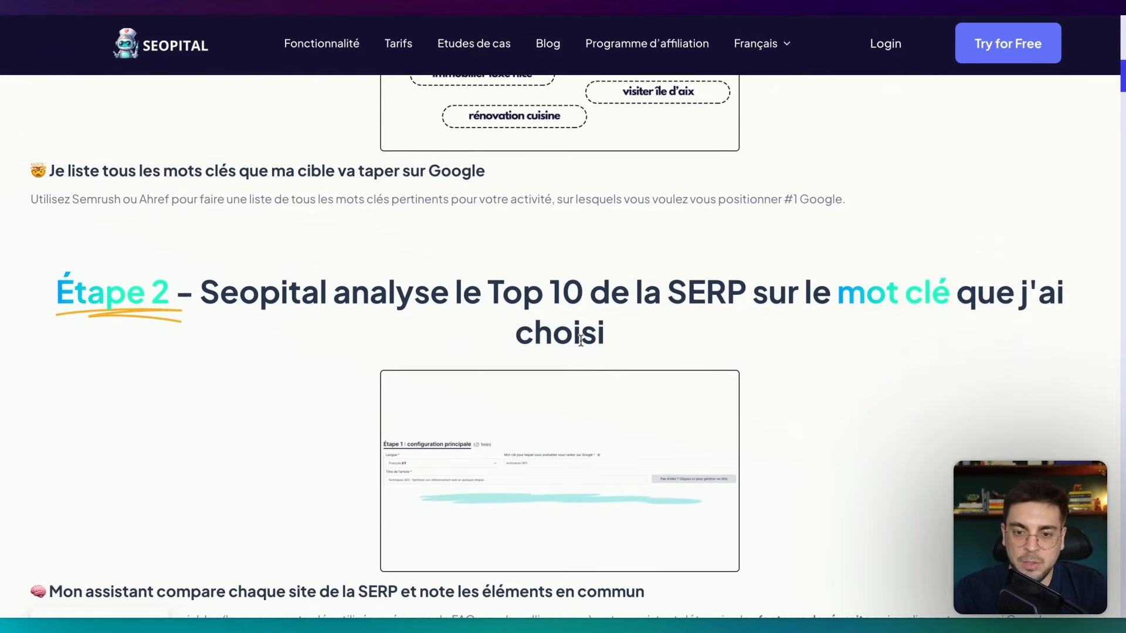
scroll(580, 340, "down", 8)
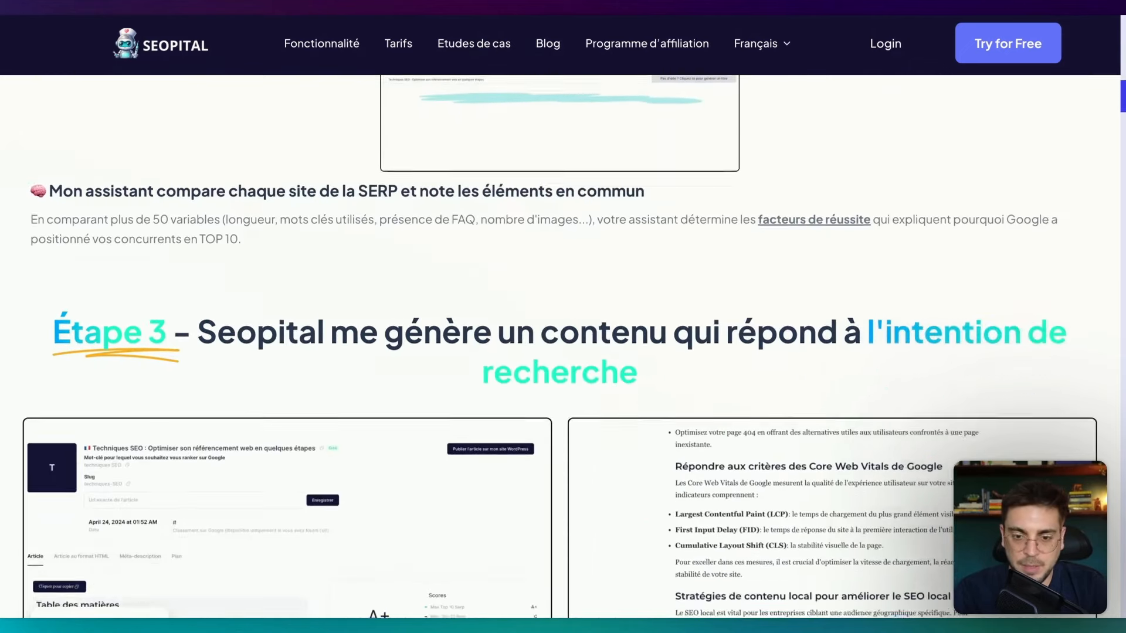
scroll(580, 340, "down", 1)
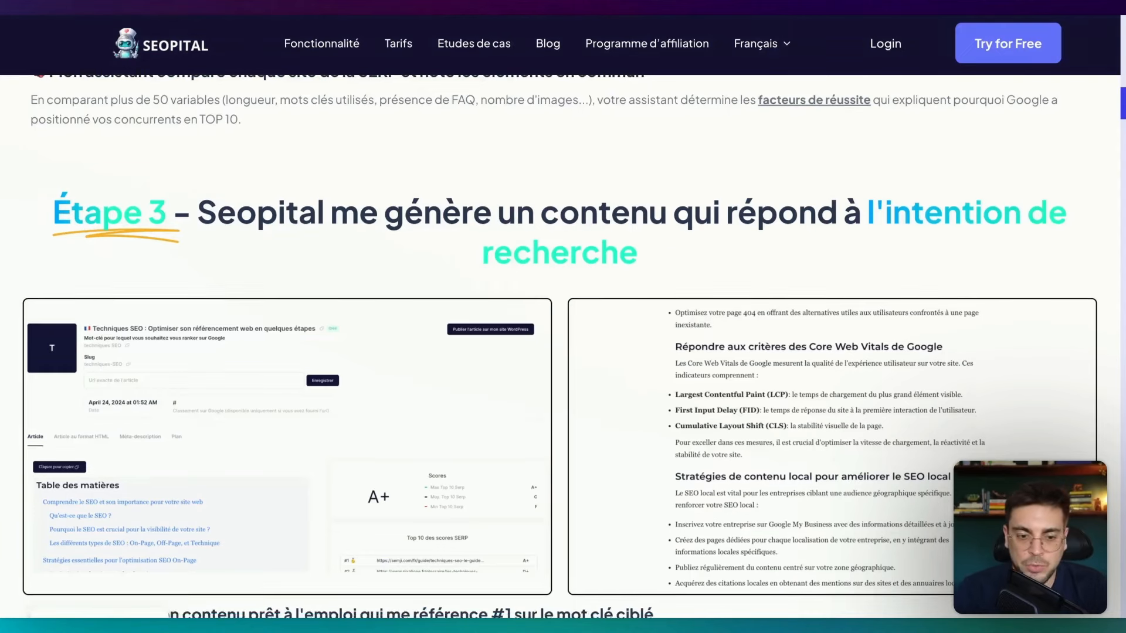
scroll(572, 181, "down", 15)
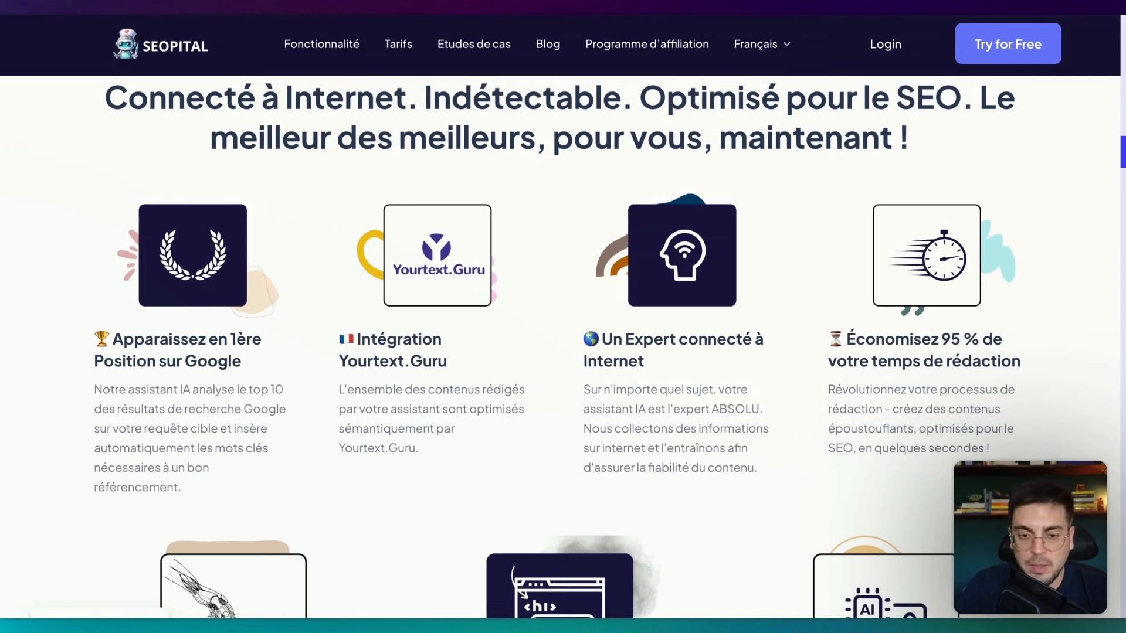
Review SEOPITAL's monthly Standard, Expert and Elite subscription plans with their included features, down to the credit purchase section.
scroll(382, 359, "down", 10)
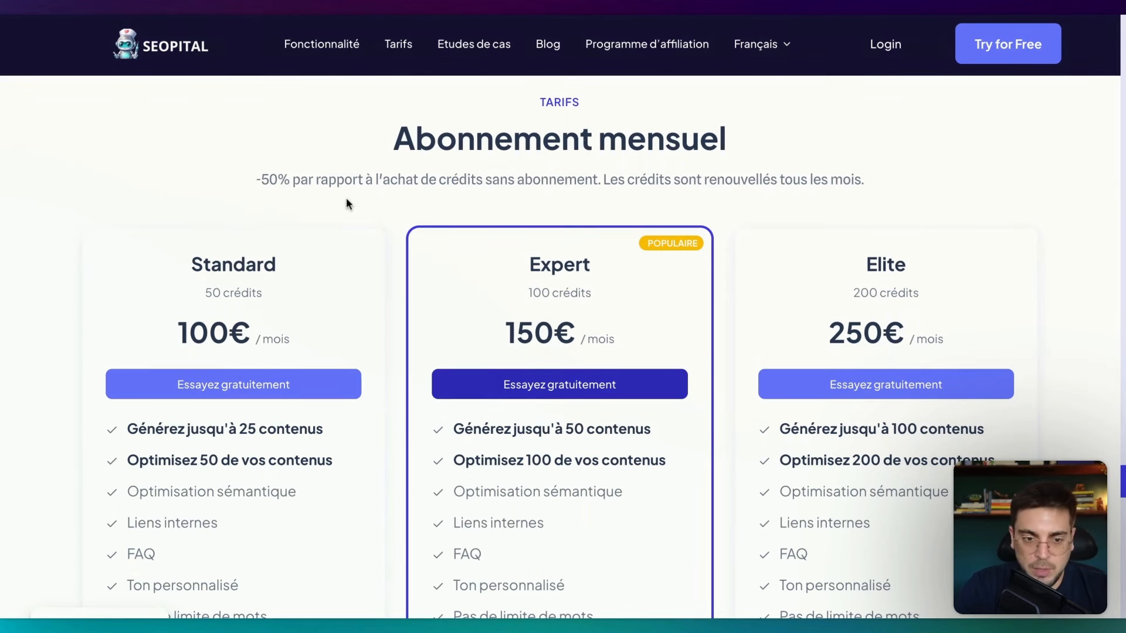
scroll(367, 252, "down", 1)
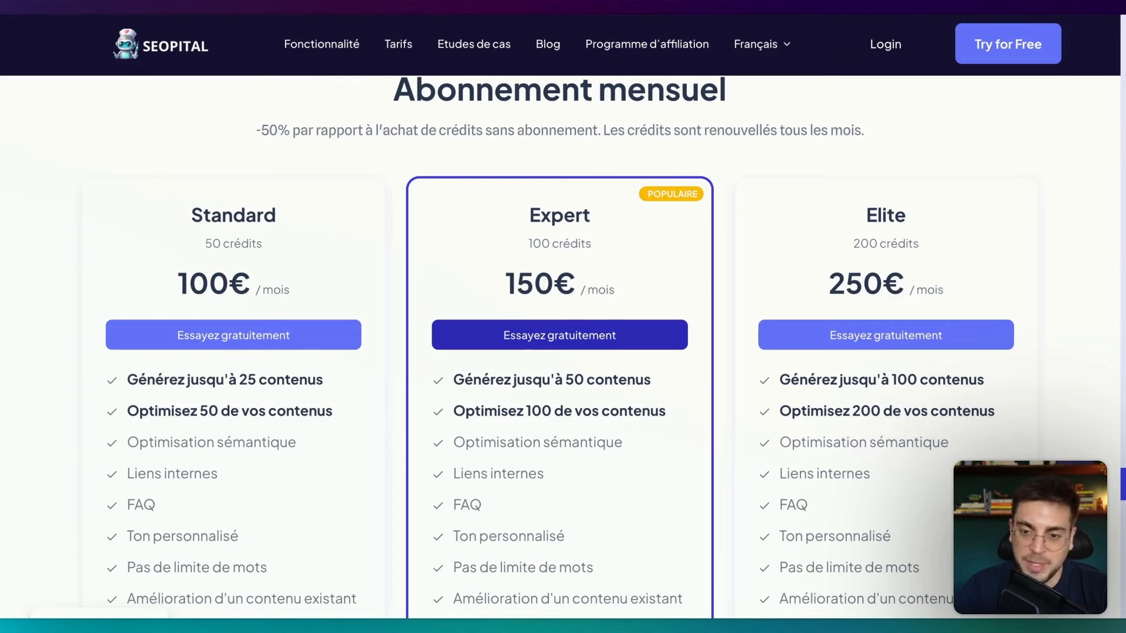
scroll(560, 346, "down", 9)
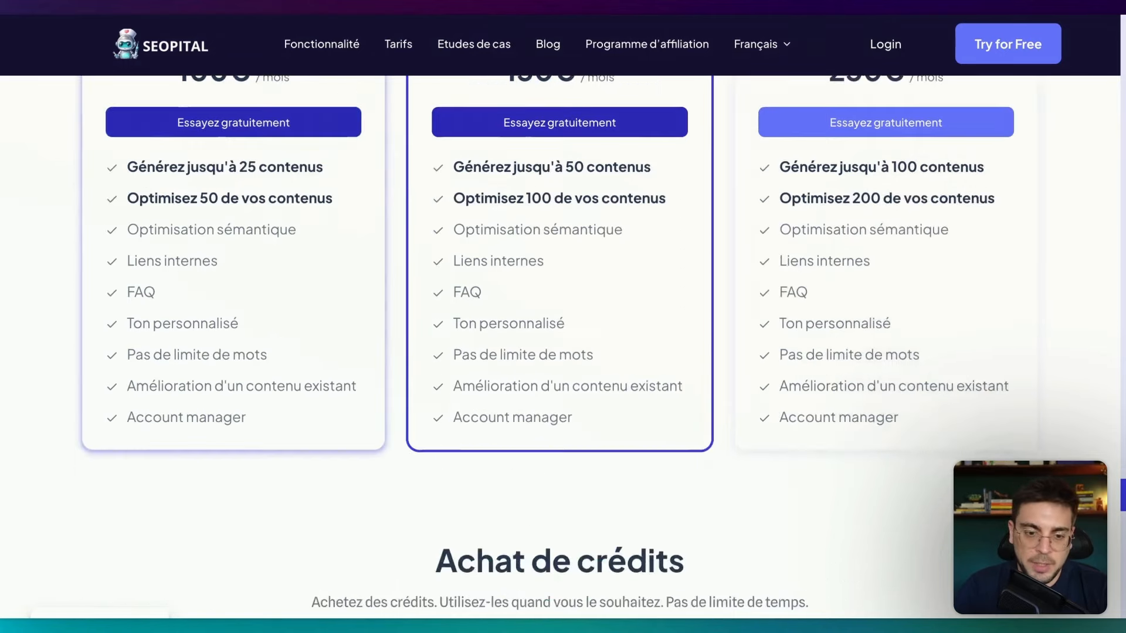
scroll(560, 346, "down", 2)
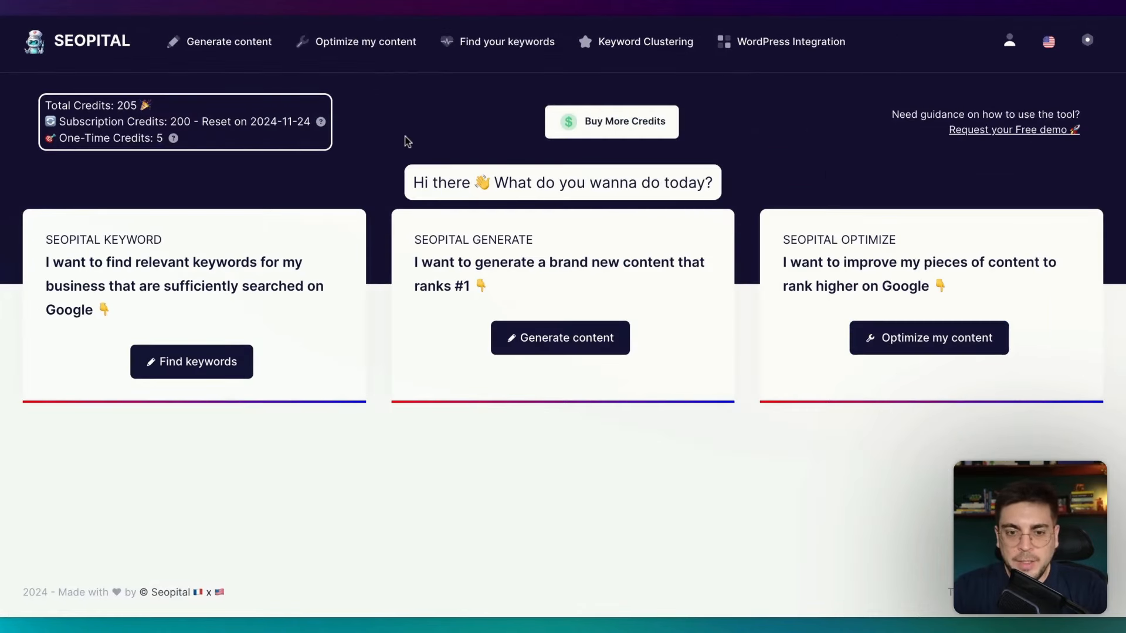
Start a new SEOPITAL article for the keyword "comment apprendre l'anglais seul" and generate its title with the assistant.
left_click(576, 338)
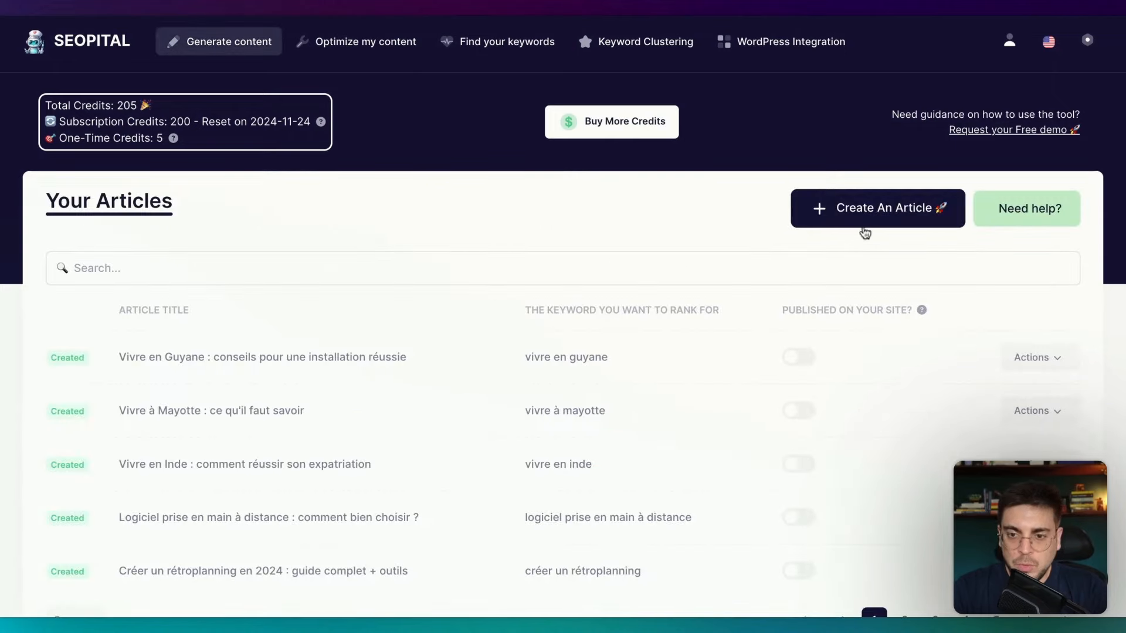
left_click(859, 223)
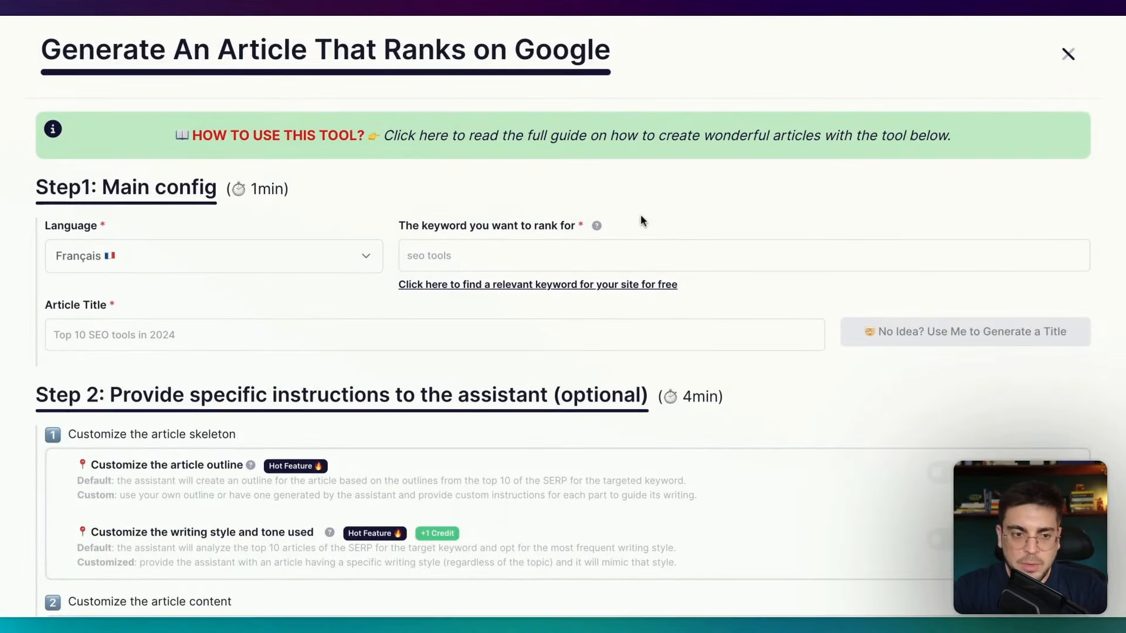
left_click(425, 265)
type("comment apprendre l'anglais seul")
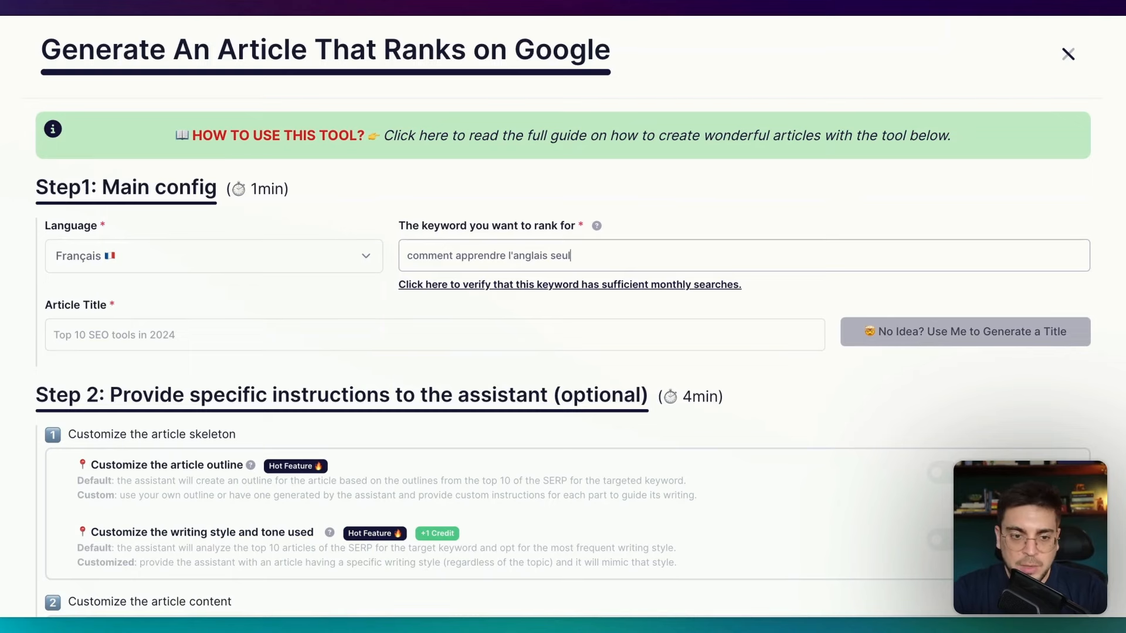
left_click(964, 331)
Examine the options for customizing the article outline and the writing style and tone.
scroll(962, 331, "down", 3)
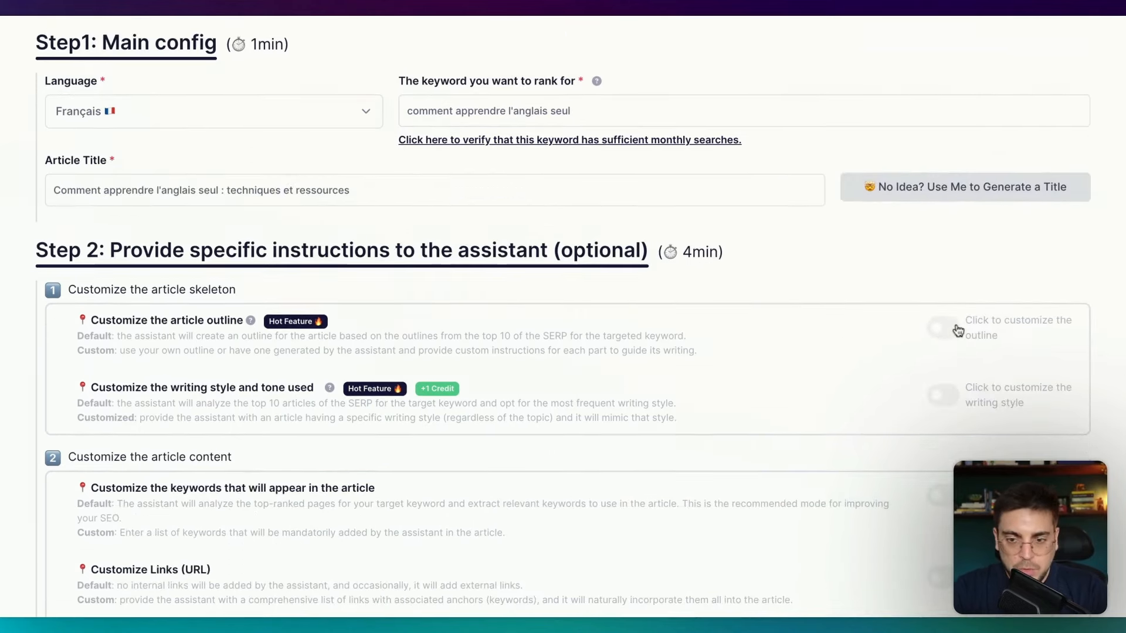
left_click(957, 331)
scroll(401, 401, "down", 1)
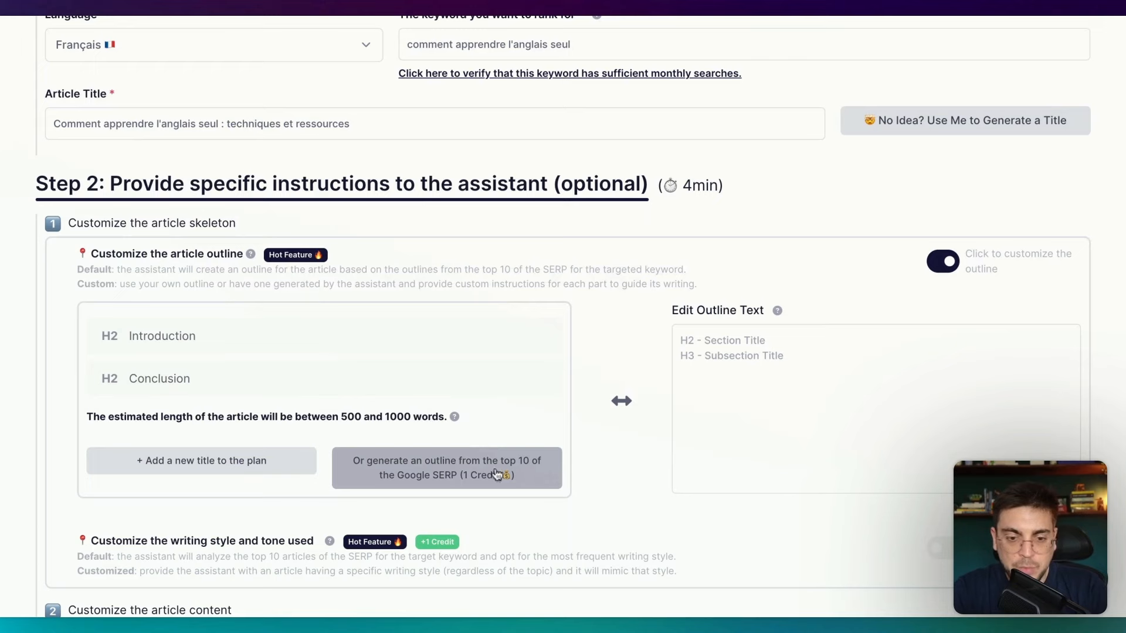
scroll(499, 474, "down", 2)
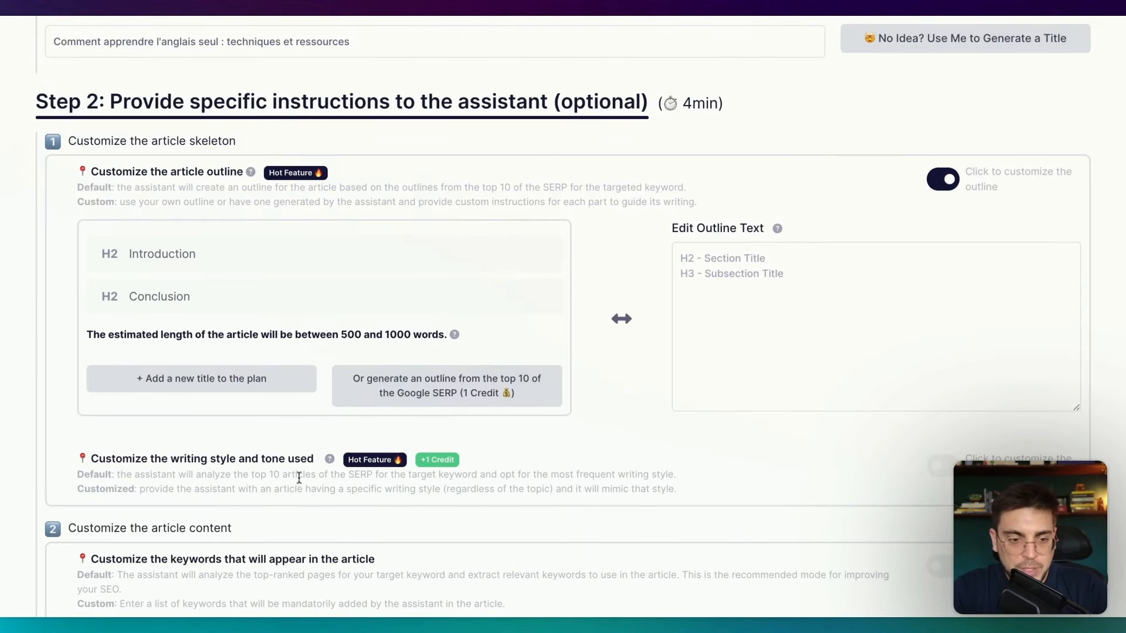
left_click(942, 466)
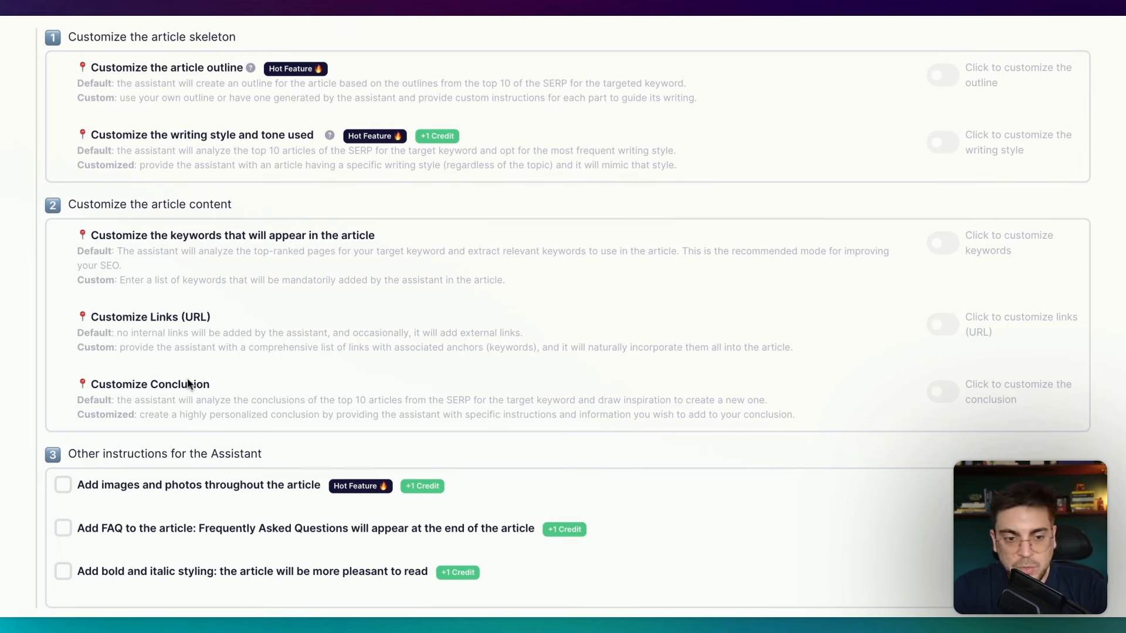
Add bold and italic styling to the article instructions and generate the content for 3 credits.
scroll(133, 402, "down", 2)
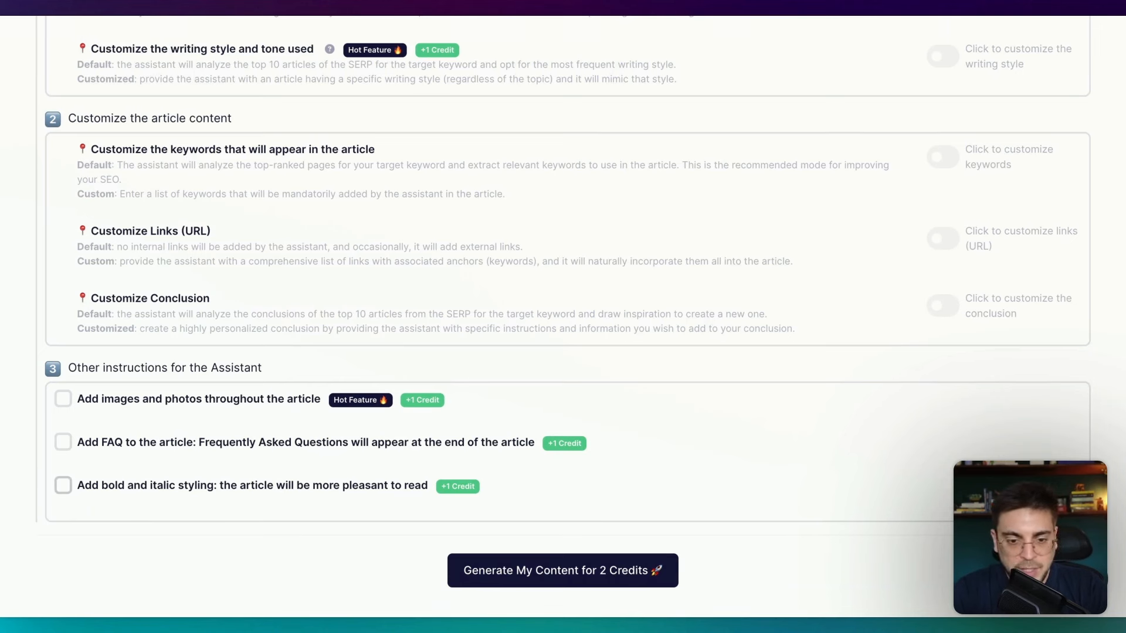
left_click(63, 485)
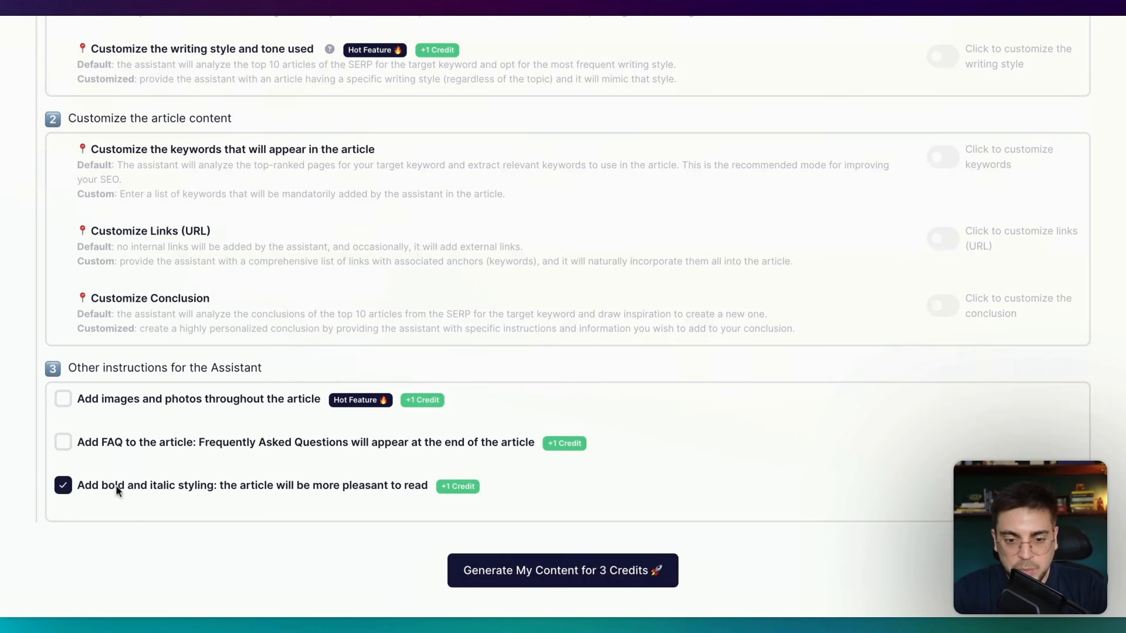
left_click(572, 574)
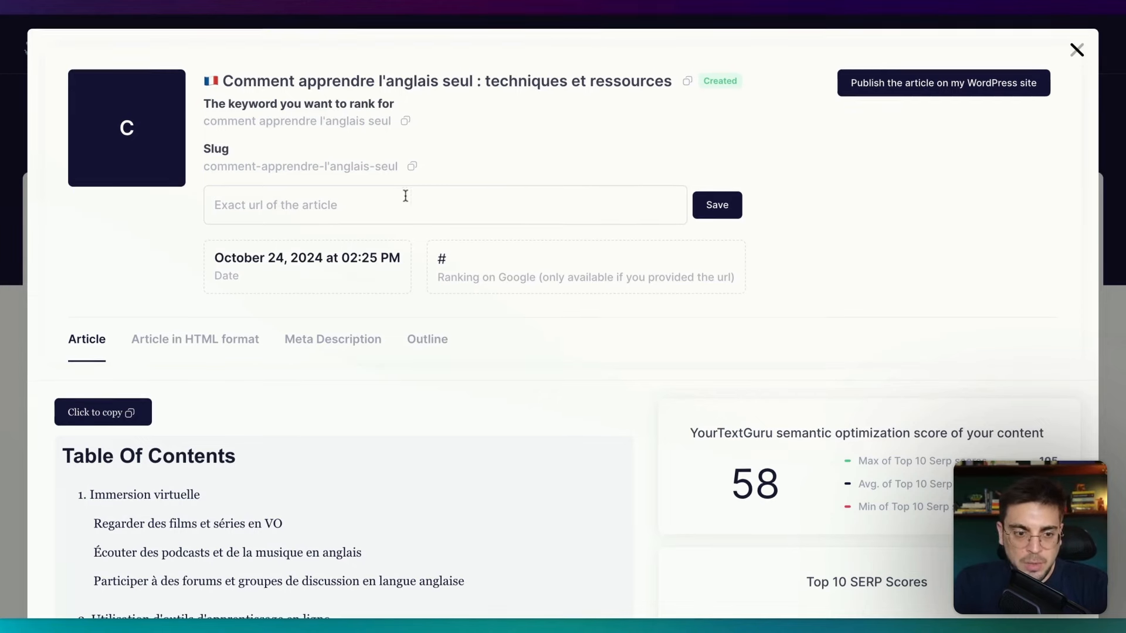
Review the generated article's table of contents, YourTextGuru semantic score, top 10 SERP scores and important keywords.
scroll(404, 193, "down", 3)
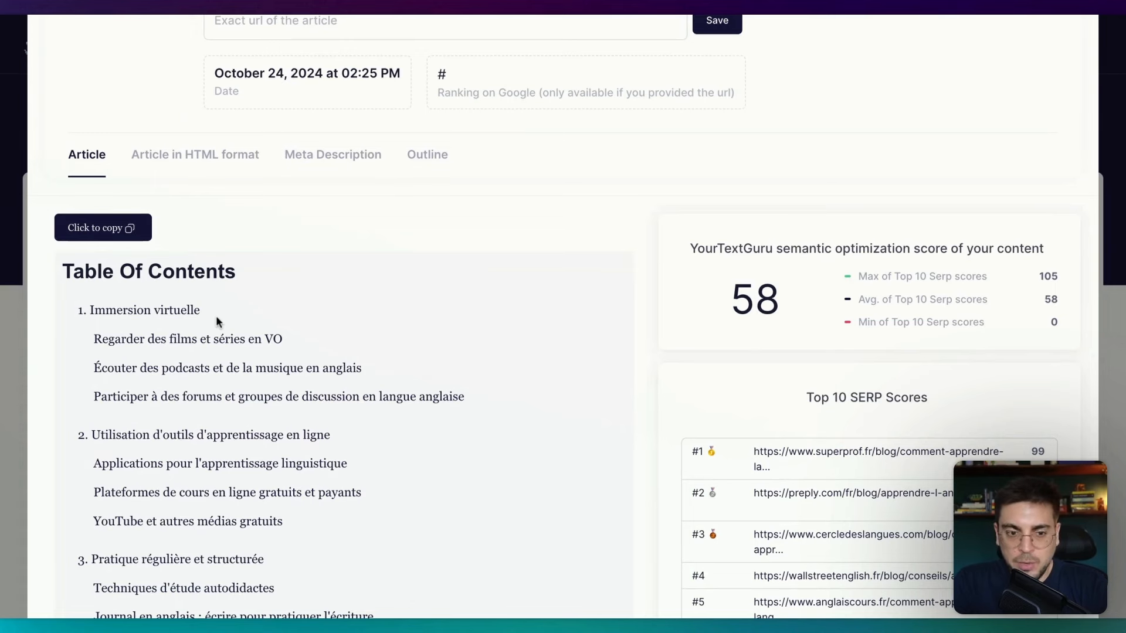
scroll(240, 327, "down", 1)
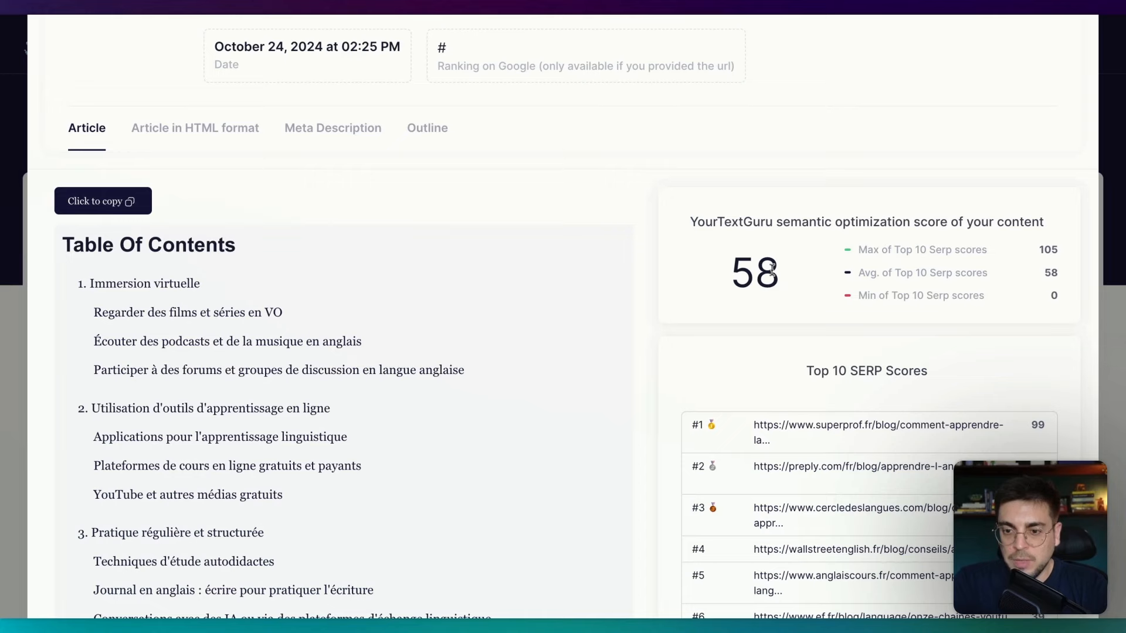
scroll(821, 265, "down", 3)
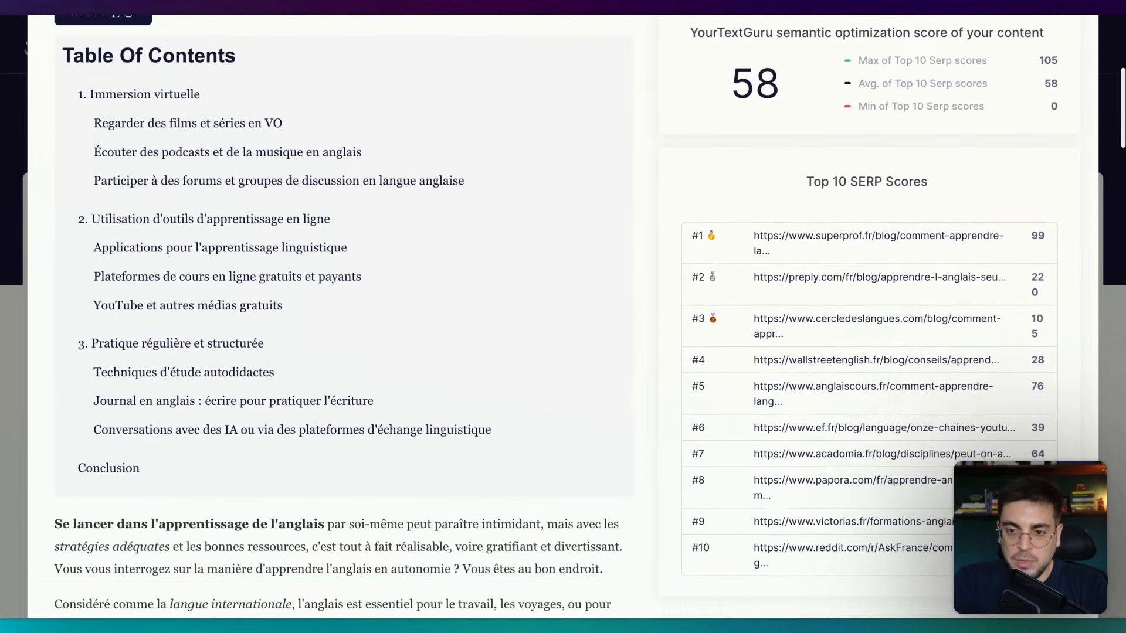
scroll(563, 317, "down", 5)
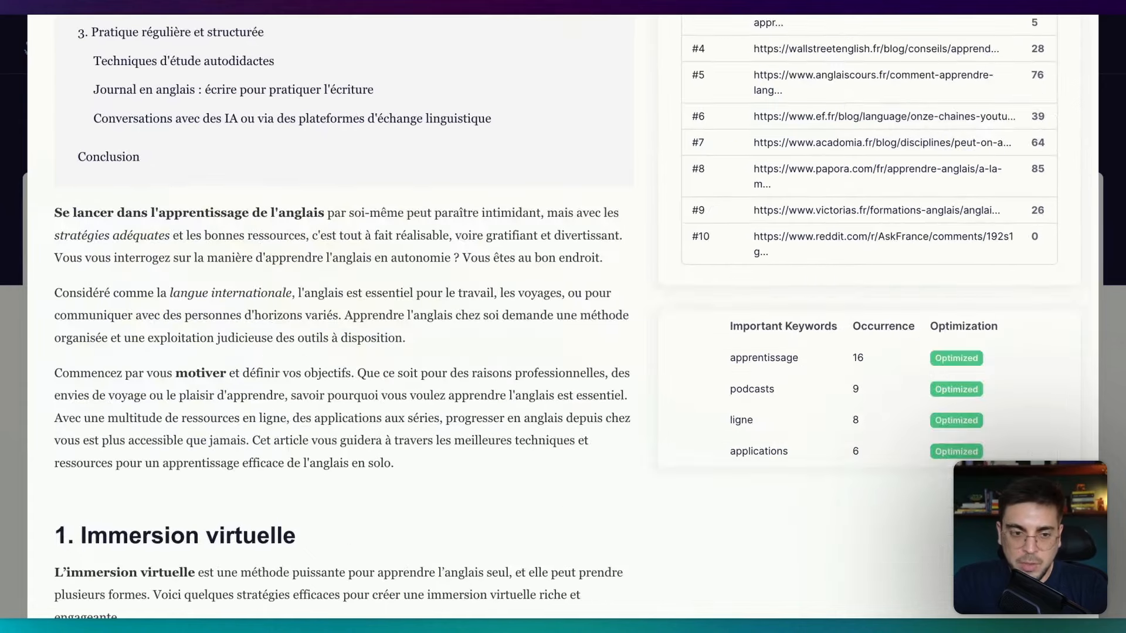
scroll(366, 264, "up", 13)
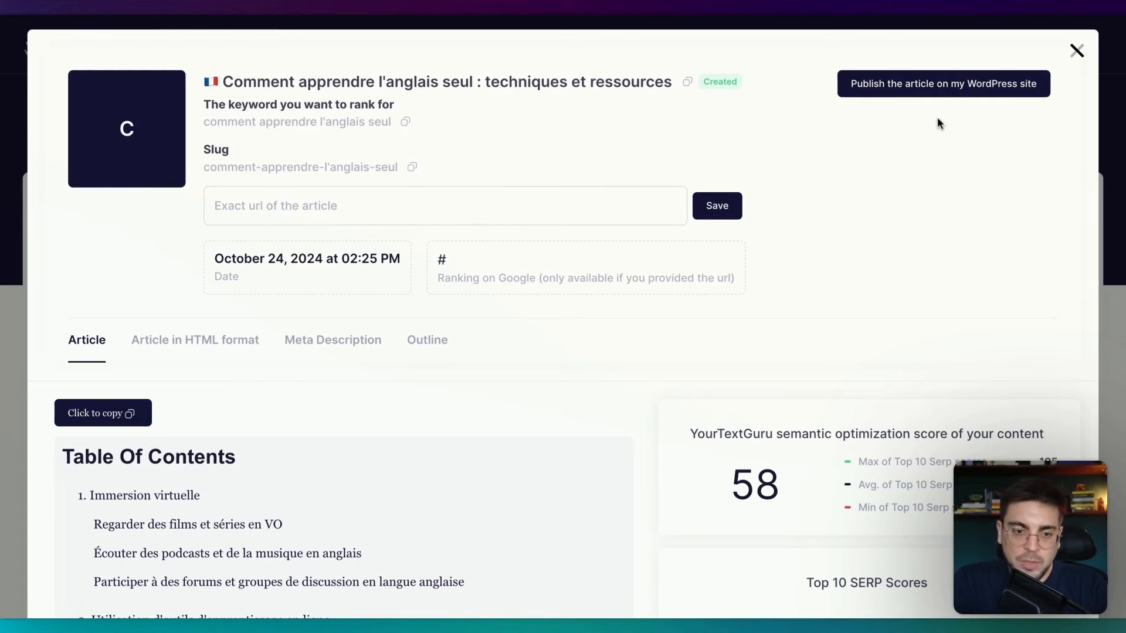
Read through the generated article's body, including the sections on virtual immersion and online learning tools.
scroll(938, 121, "down", 5)
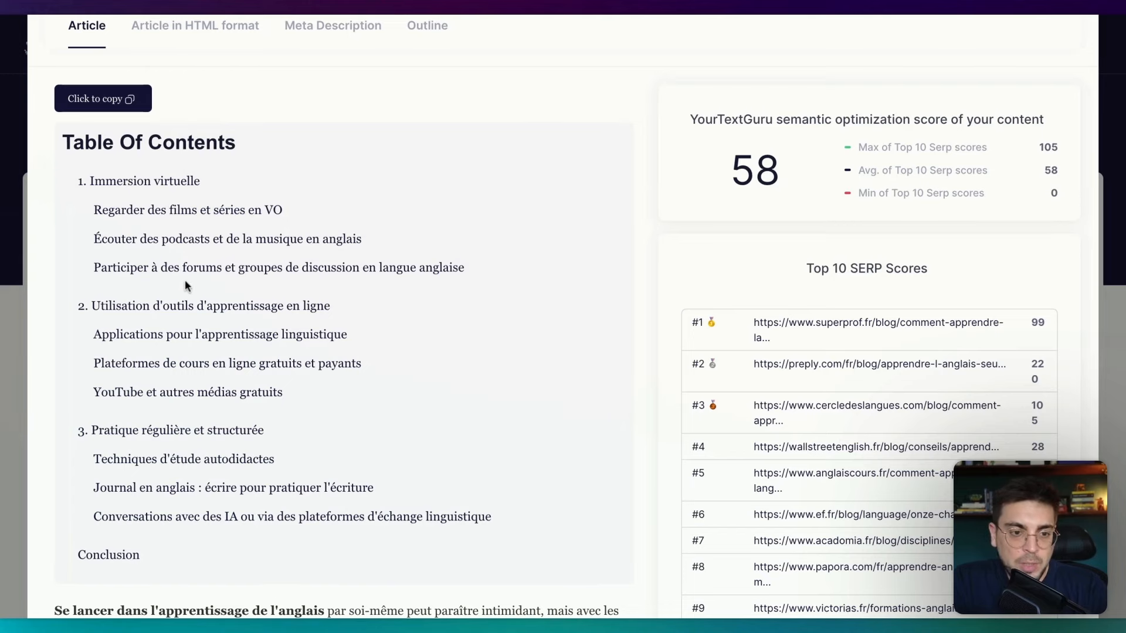
scroll(156, 261, "down", 1)
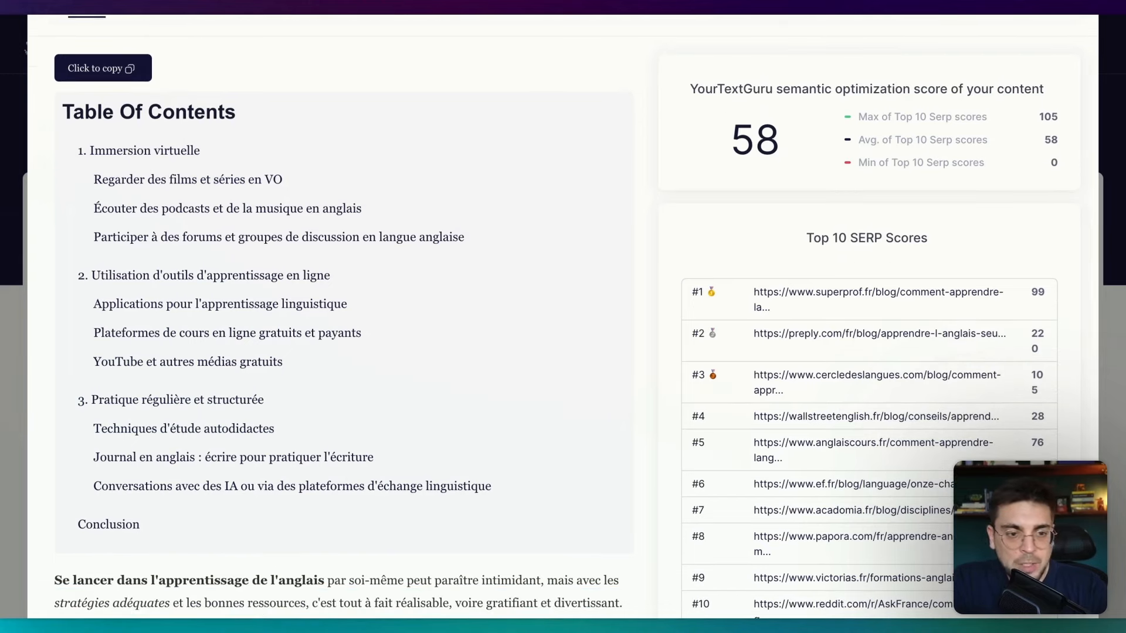
scroll(160, 288, "down", 7)
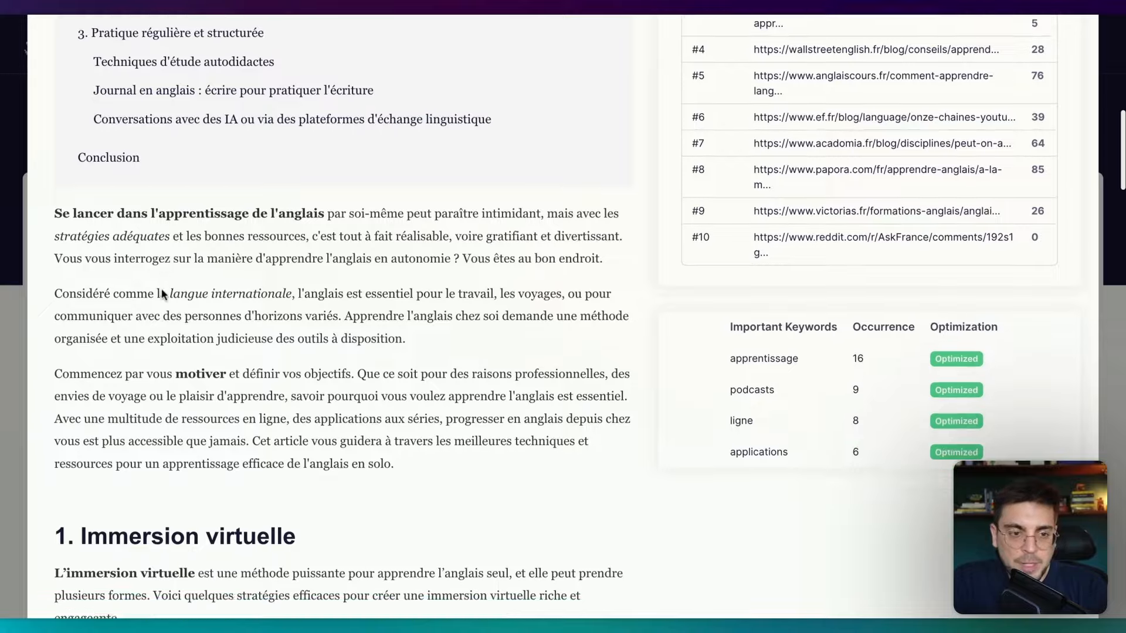
scroll(162, 293, "down", 13)
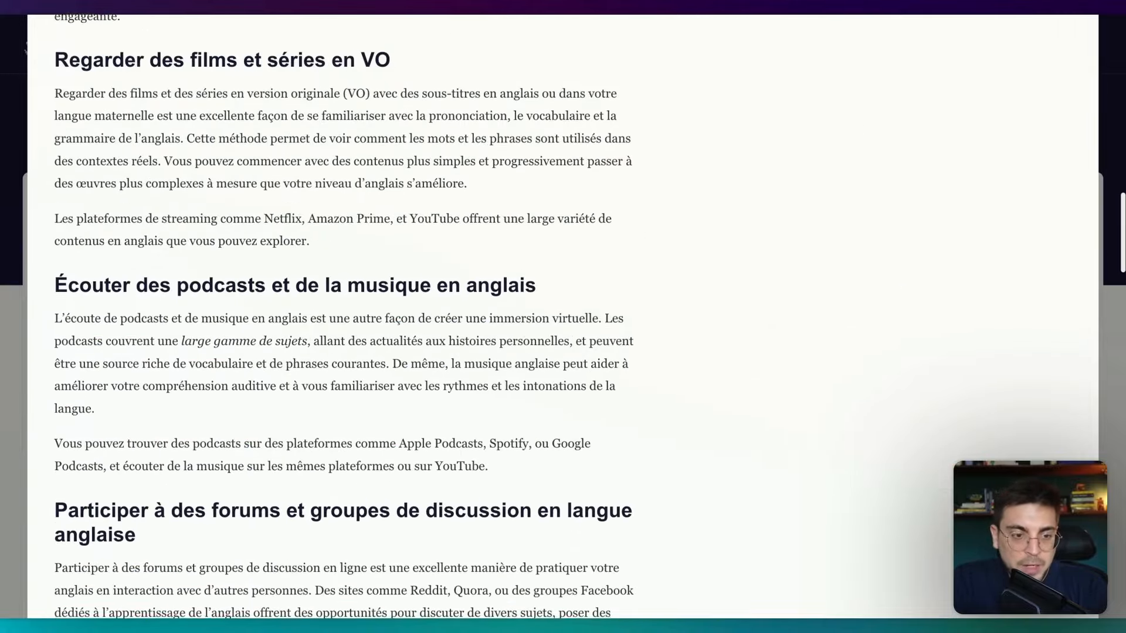
scroll(162, 293, "down", 9)
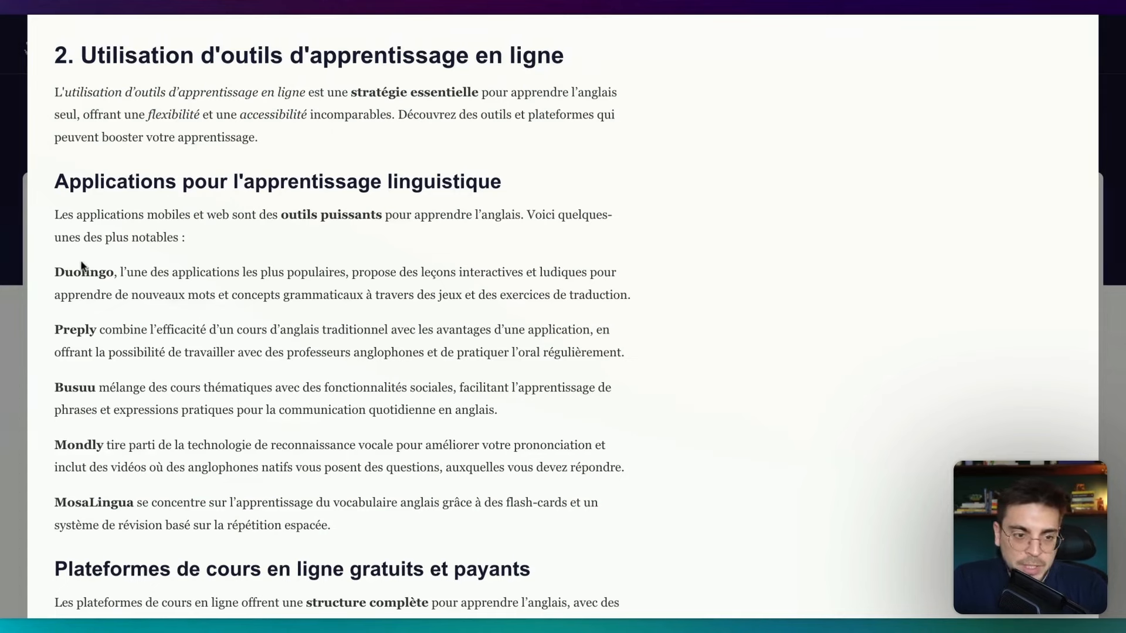
scroll(166, 342, "down", 4)
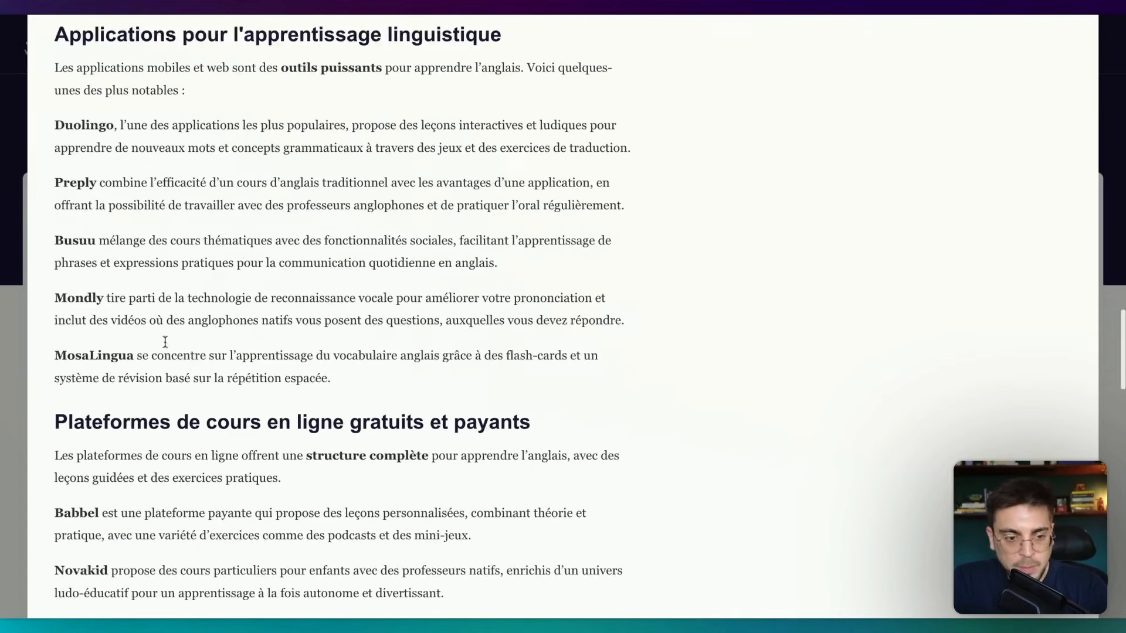
scroll(166, 342, "down", 10)
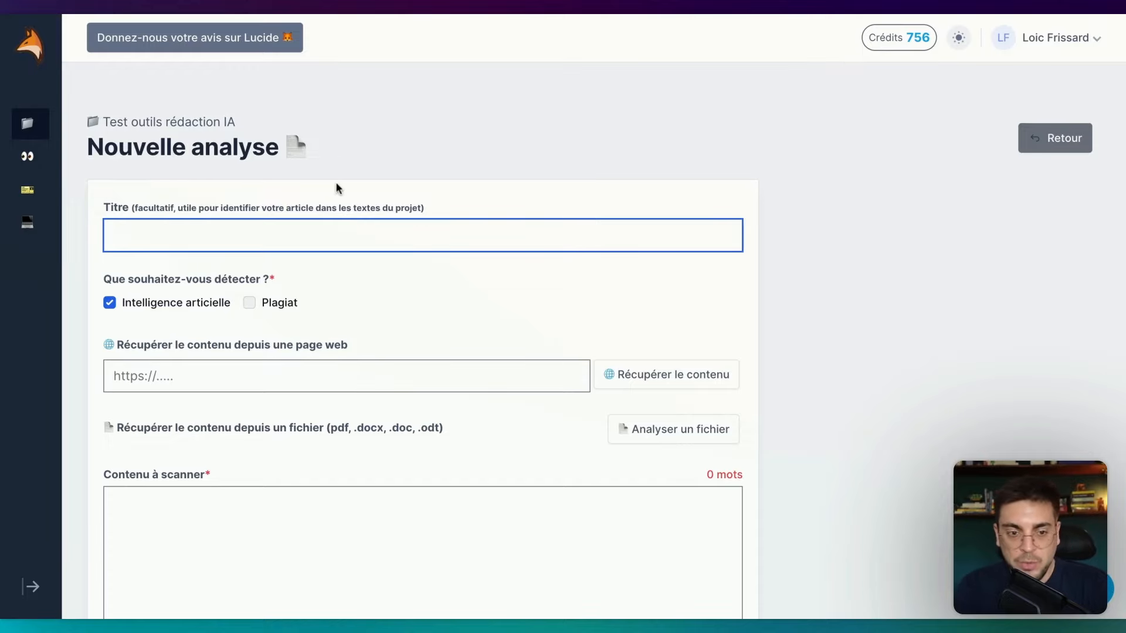
Switch to Lucide, paste the SEOPITAL article as a new analysis titled "SEOpital" and scan it for artificial intelligence.
left_click(393, 545)
key("super+v")
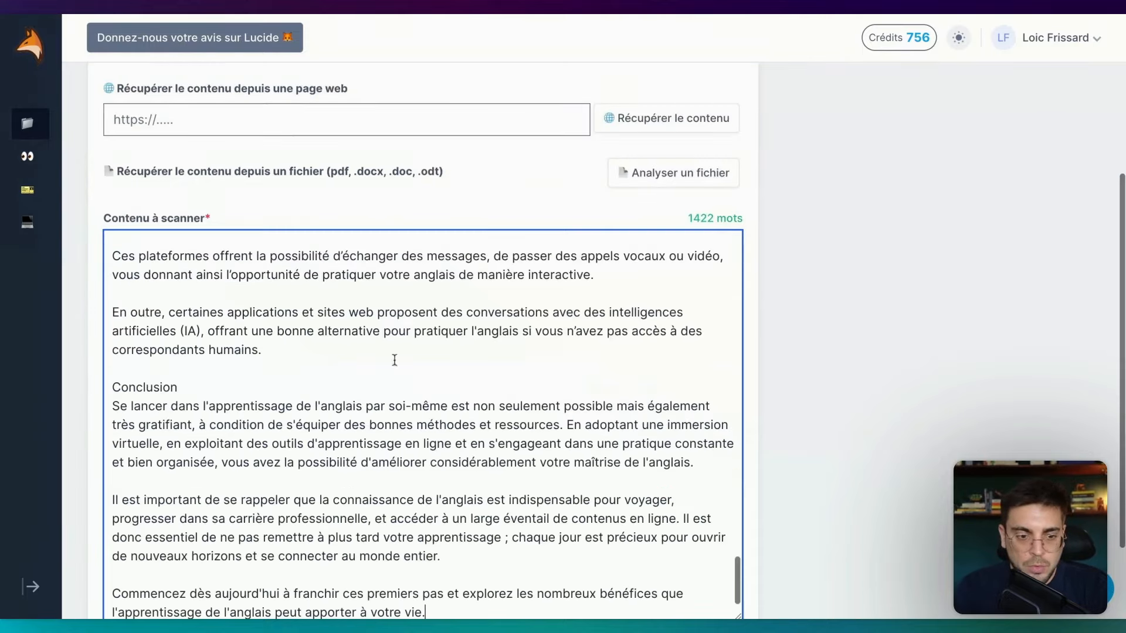
scroll(432, 246, "down", 3)
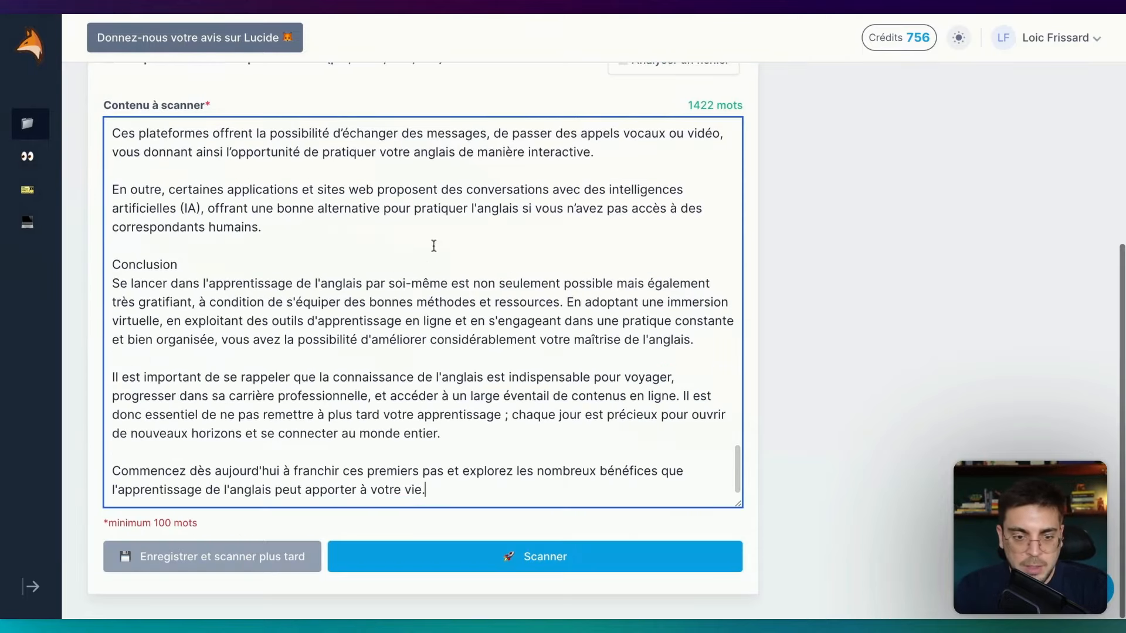
left_click(451, 565)
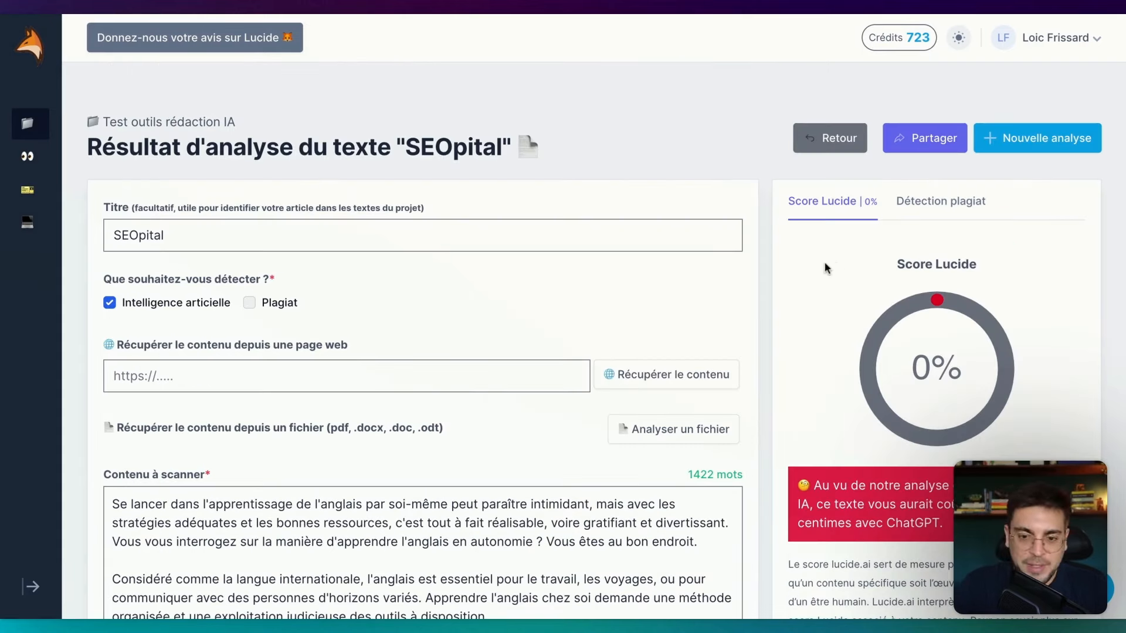
Review the Lucide score and scanned text, selecting the paragraph about streaming platforms under "Regarder des films et séries en VO".
scroll(738, 240, "down", 3)
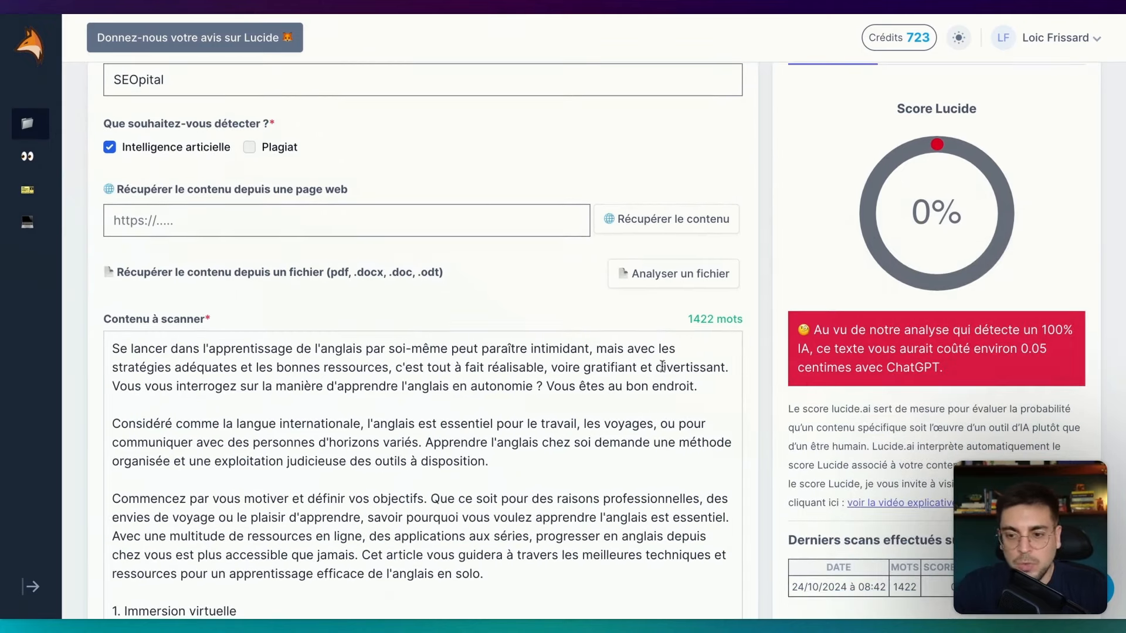
scroll(668, 349, "down", 3)
scroll(422, 475, "down", 4)
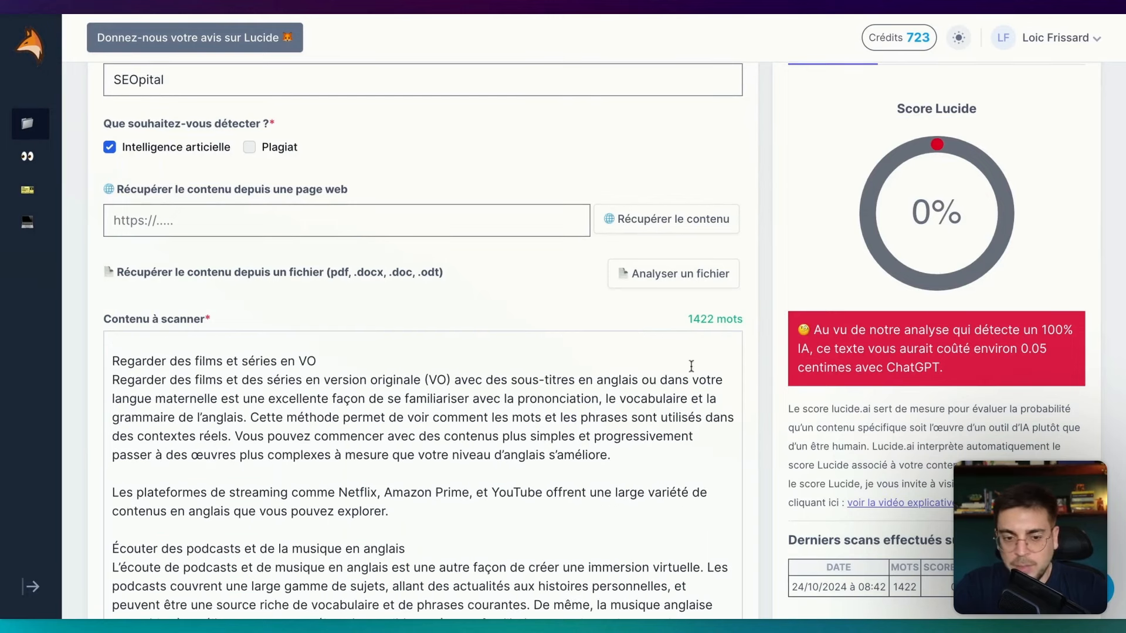
triple_click(194, 488)
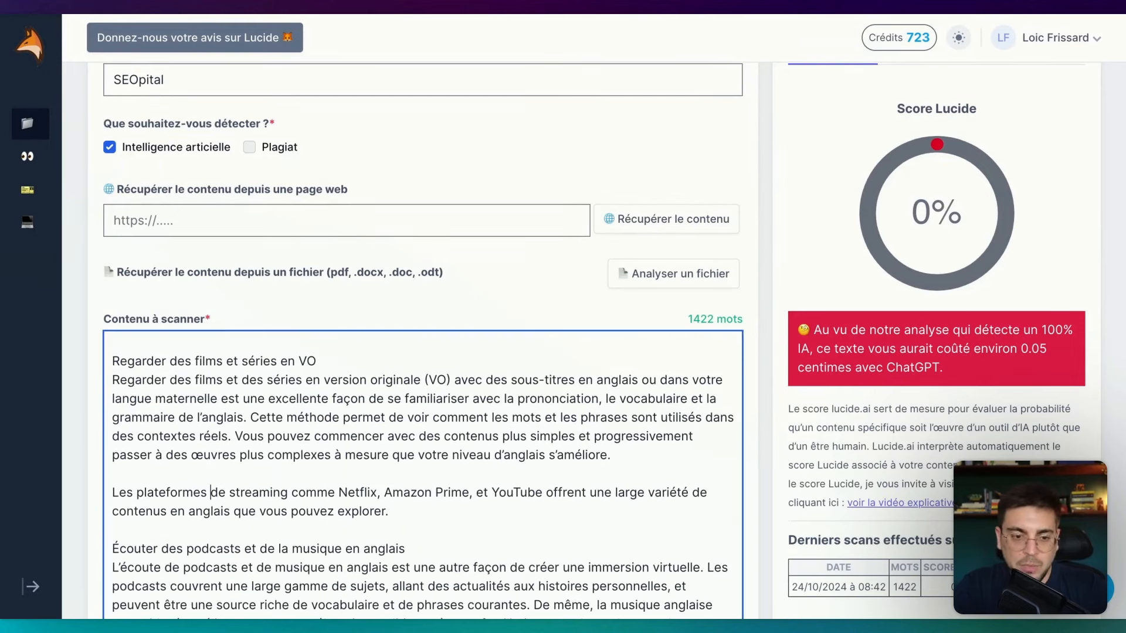
triple_click(217, 493)
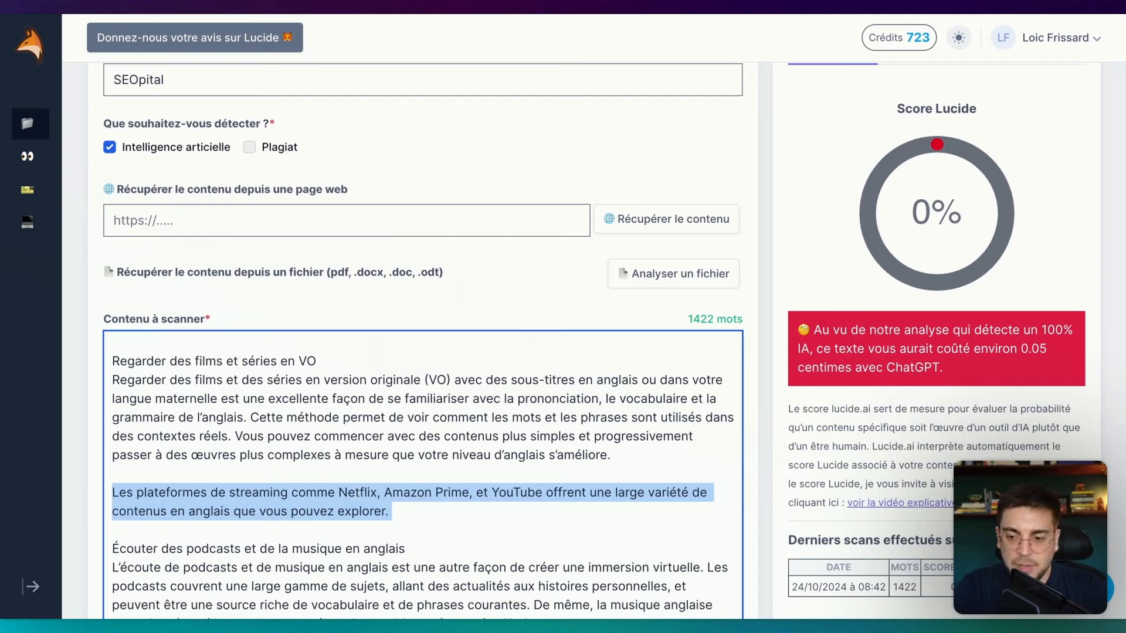